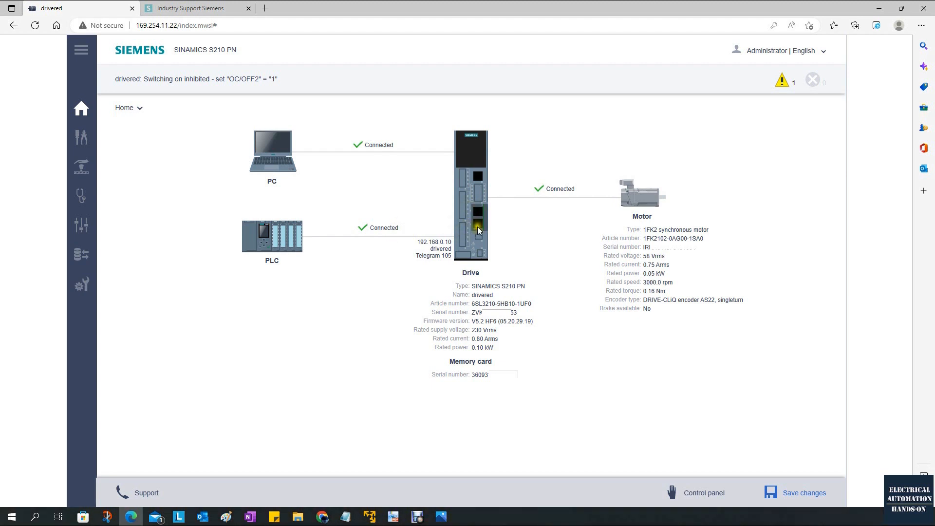
Step: Switch from the drivered home page to the driveblue web server login page
{"action": "key", "text": "alt+Tab"}
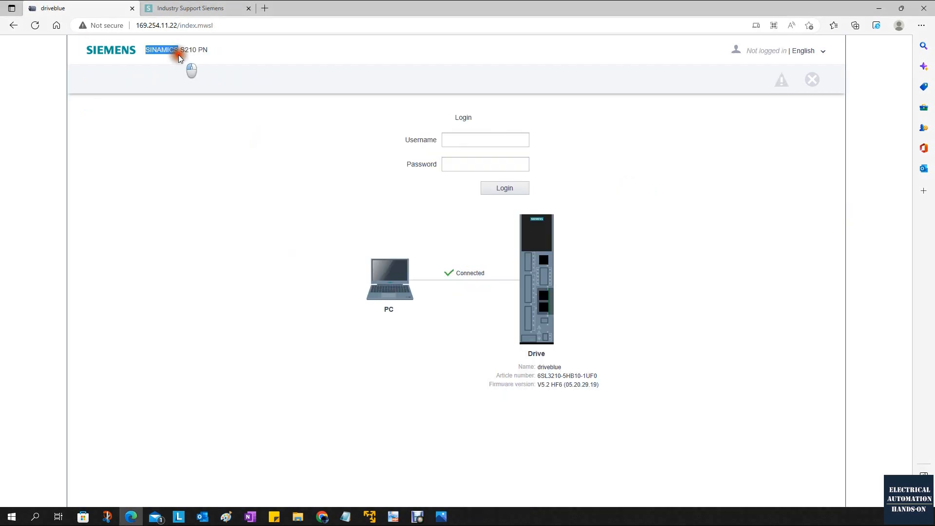
Step: Log in to driveblue with the pasted username and check the drive name driveblue on its home page
{"action": "left_click", "coordinate": [454, 140]}
{"action": "type", "text": "SINAMICS"}
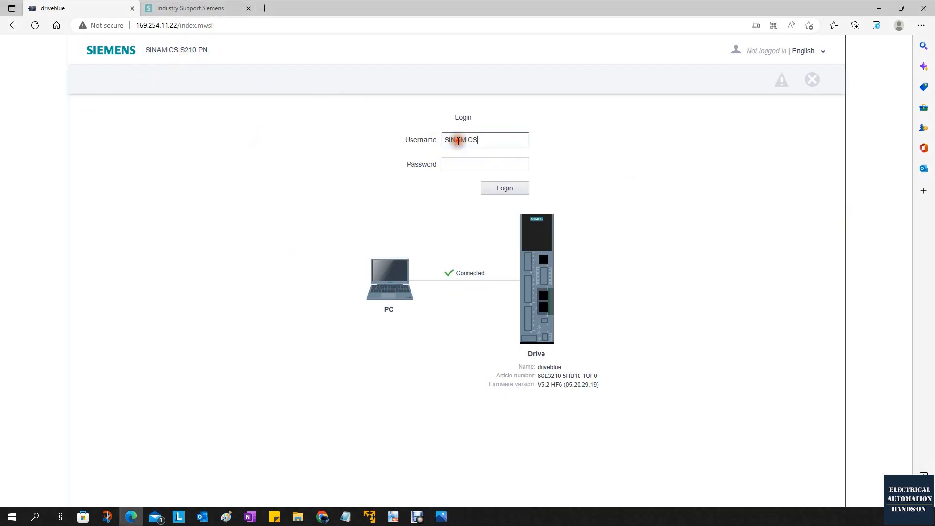
{"action": "left_click", "coordinate": [516, 188]}
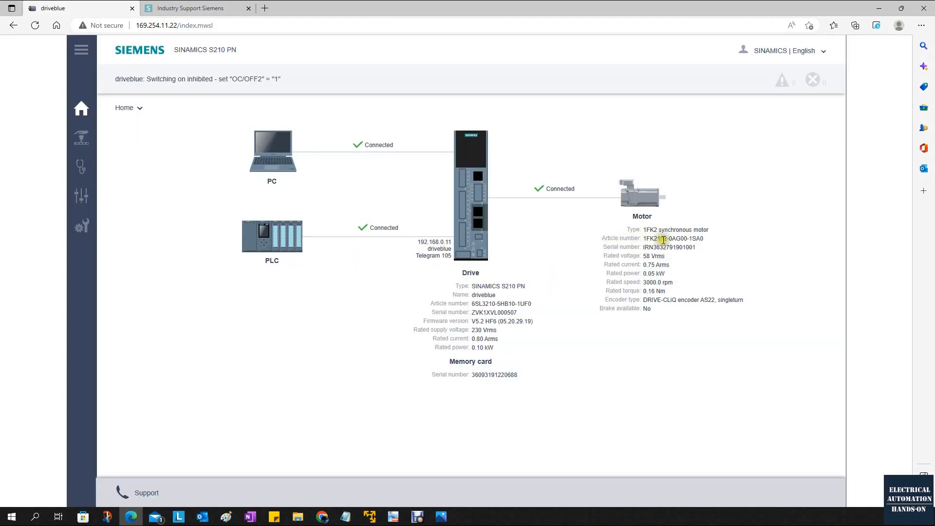
{"action": "double_click", "coordinate": [471, 295]}
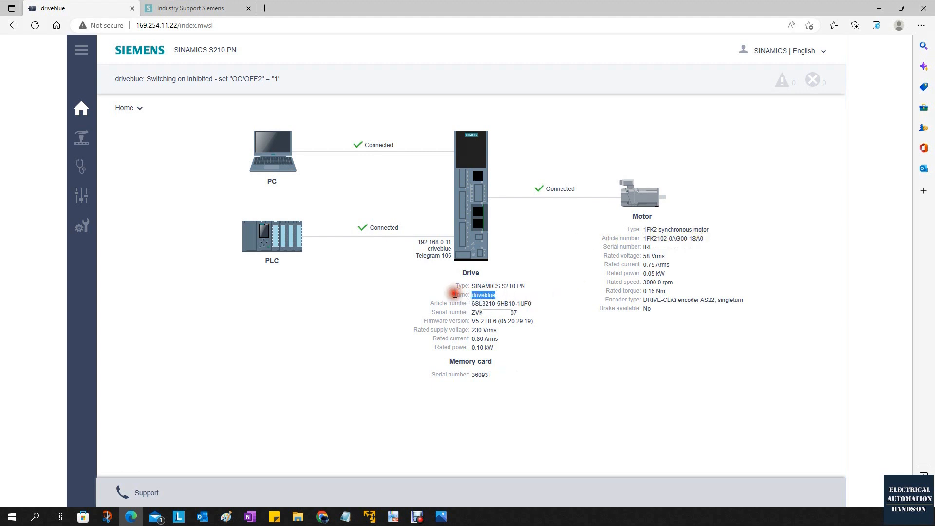
{"action": "left_click", "coordinate": [572, 291]}
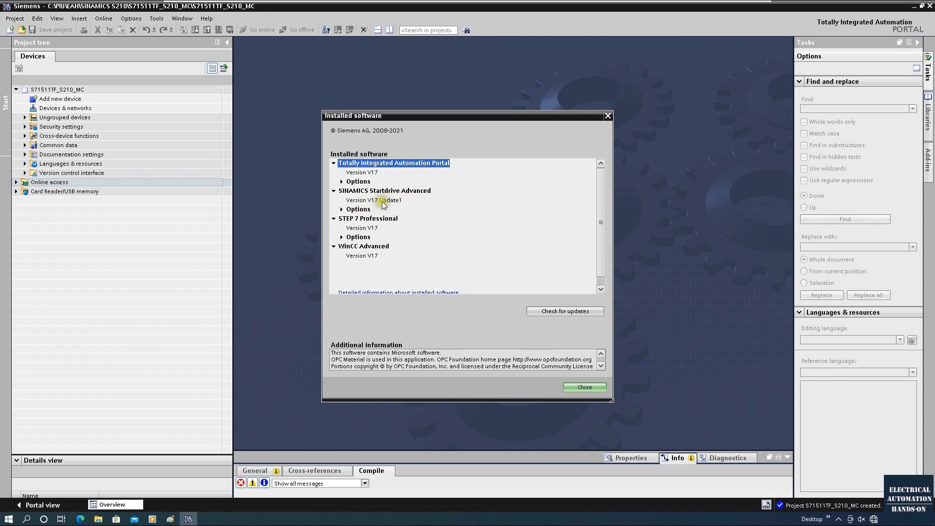
Step: Add an S210 drive 6SL3210-5HB10-1xFx (1AC 200-240V, 0.1kW) with firmware 5.2 to the project
{"action": "left_click", "coordinate": [608, 116]}
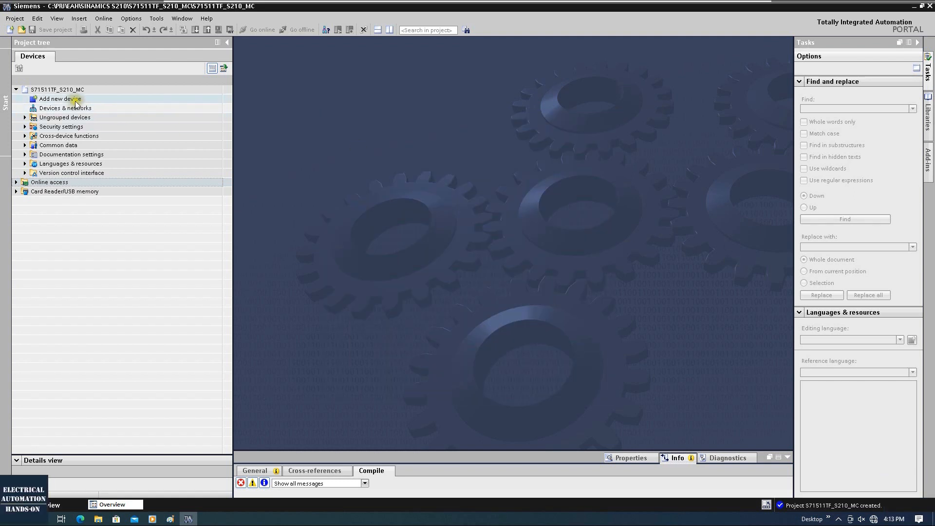
{"action": "left_click", "coordinate": [89, 99]}
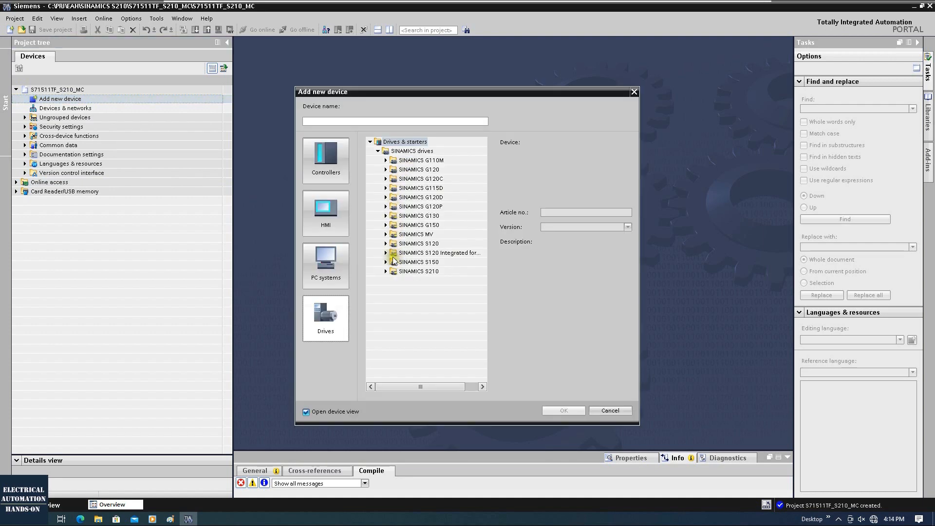
{"action": "left_click", "coordinate": [386, 271]}
{"action": "left_click_drag", "start_coordinate": [383, 387], "coordinate": [388, 386]}
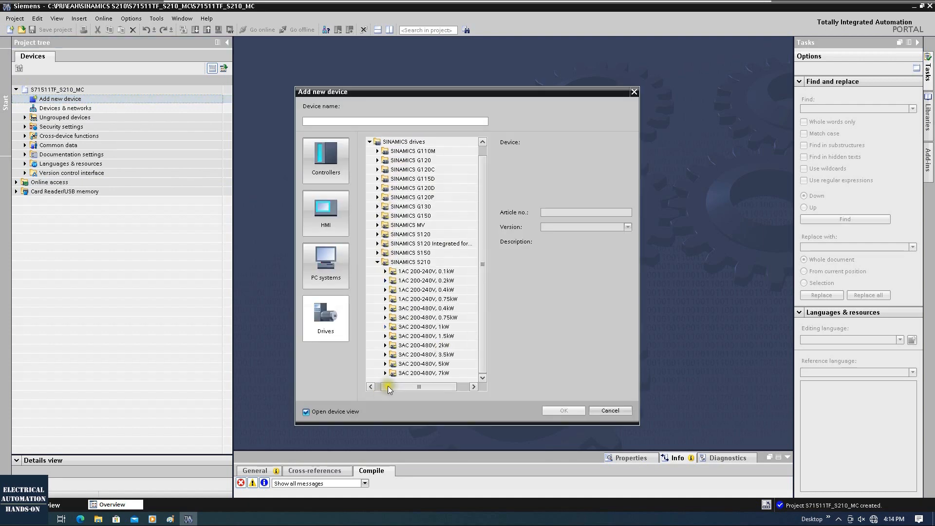
{"action": "left_click", "coordinate": [441, 272]}
{"action": "left_click", "coordinate": [386, 272]}
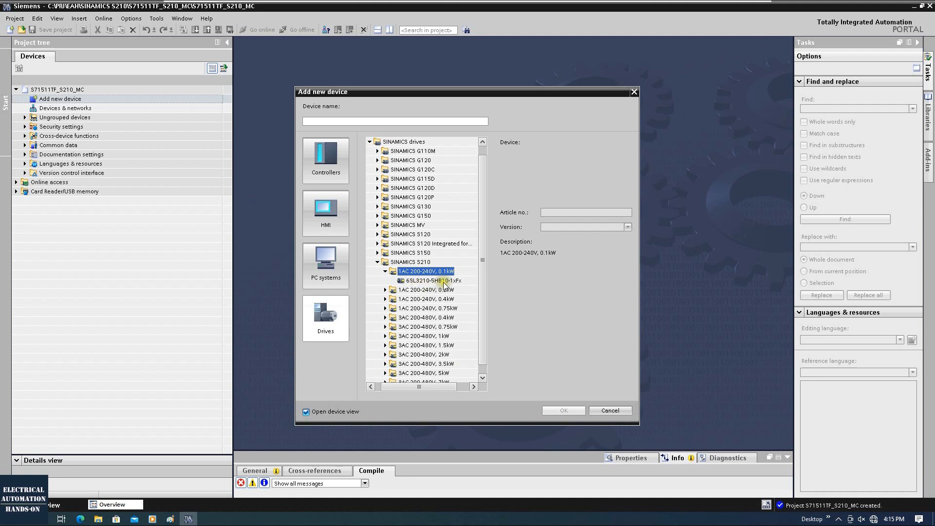
{"action": "left_click", "coordinate": [461, 281]}
{"action": "left_click", "coordinate": [590, 227]}
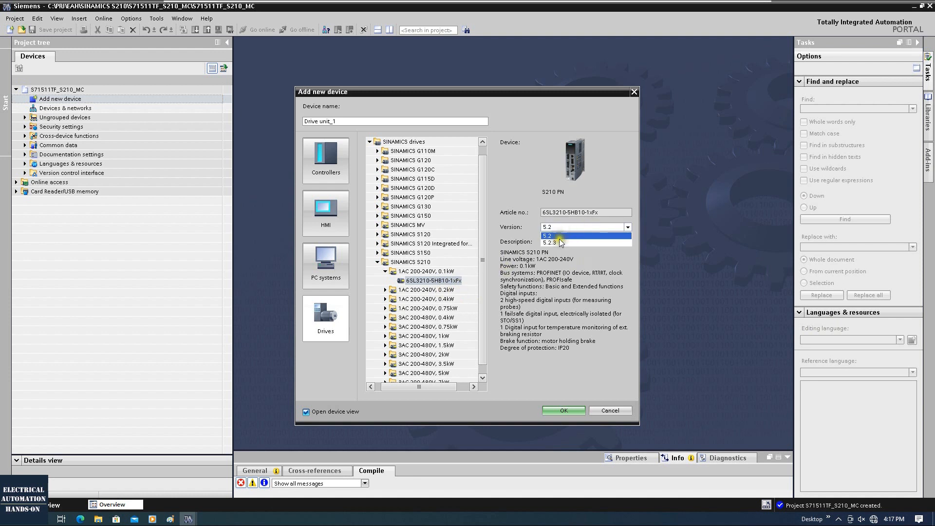
{"action": "left_click", "coordinate": [549, 236]}
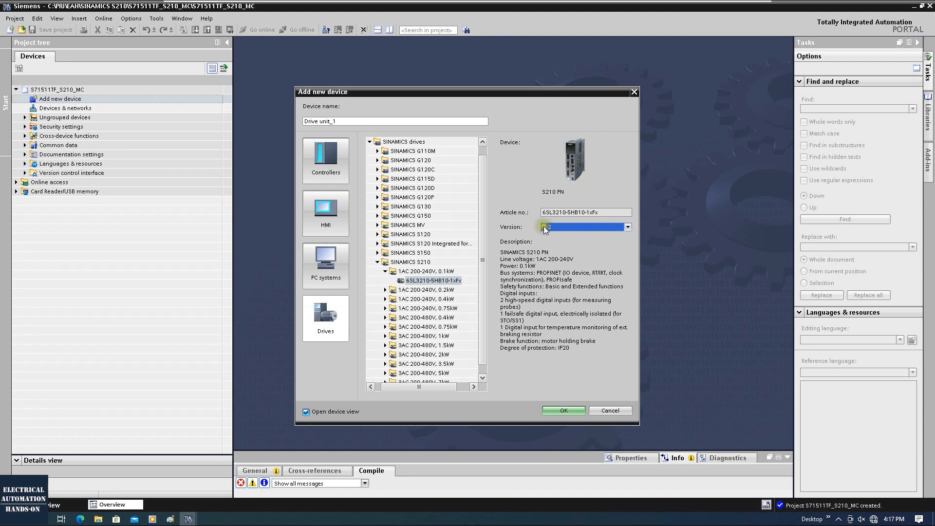
{"action": "left_click", "coordinate": [562, 412]}
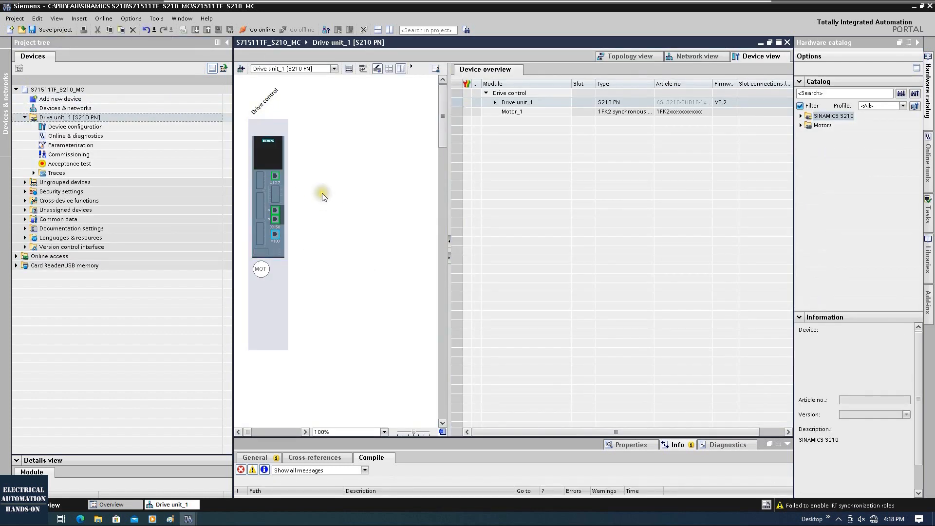
Step: Show Drive unit_1's PROFINET interface settings in an enlarged properties pane
{"action": "left_click", "coordinate": [261, 179]}
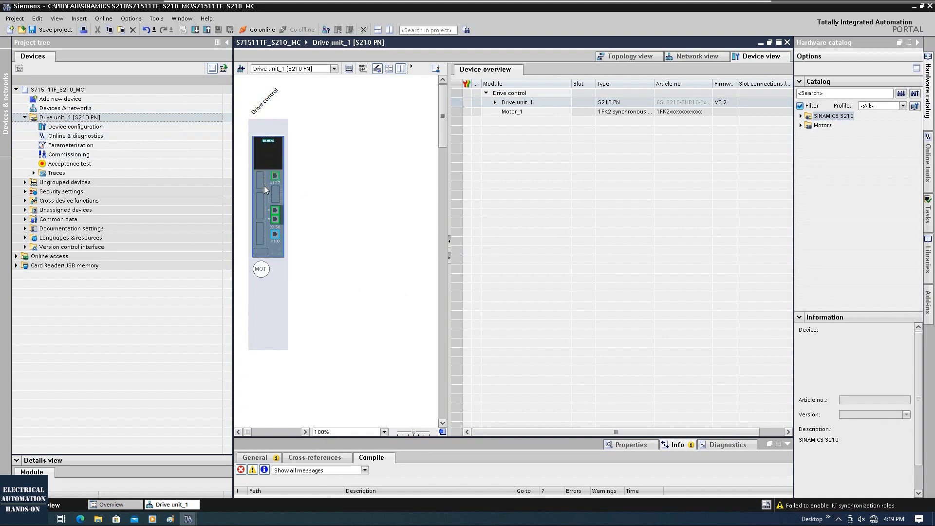
{"action": "left_click", "coordinate": [384, 445]}
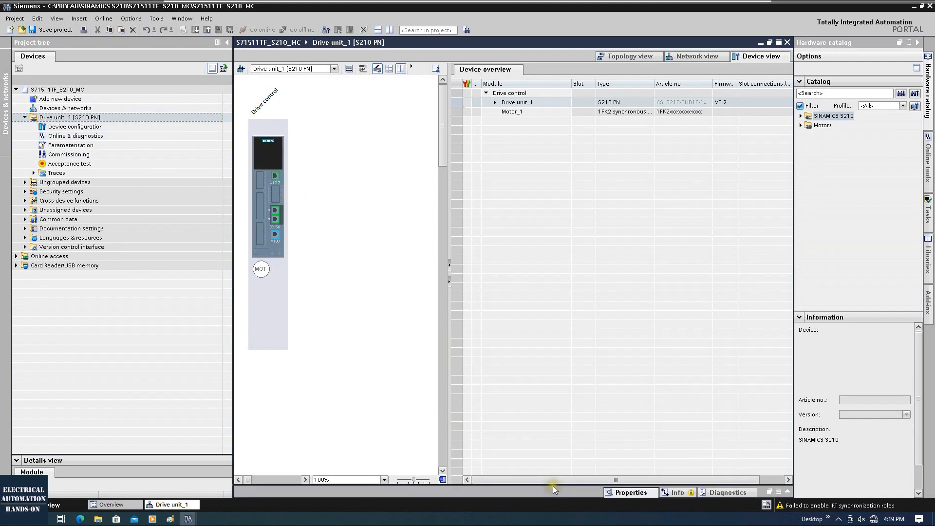
{"action": "left_click_drag", "start_coordinate": [552, 488], "coordinate": [496, 285]}
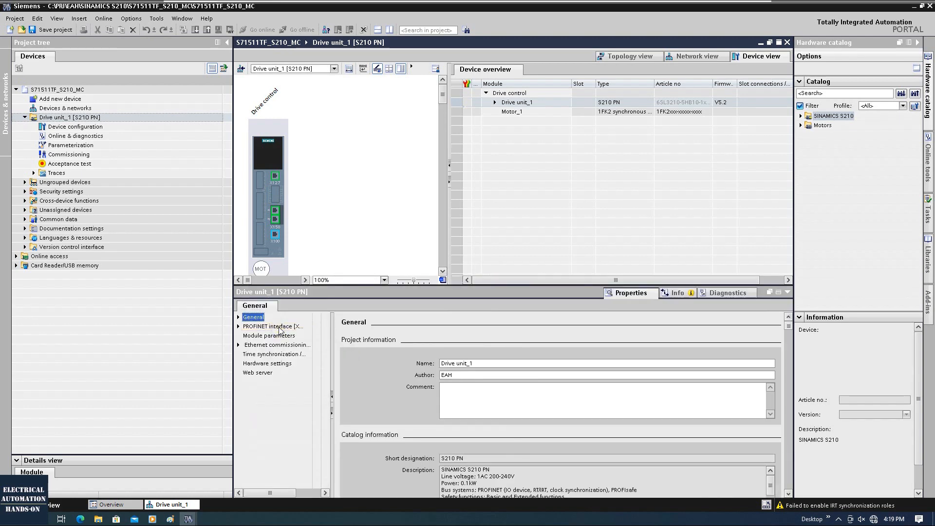
{"action": "left_click", "coordinate": [281, 326]}
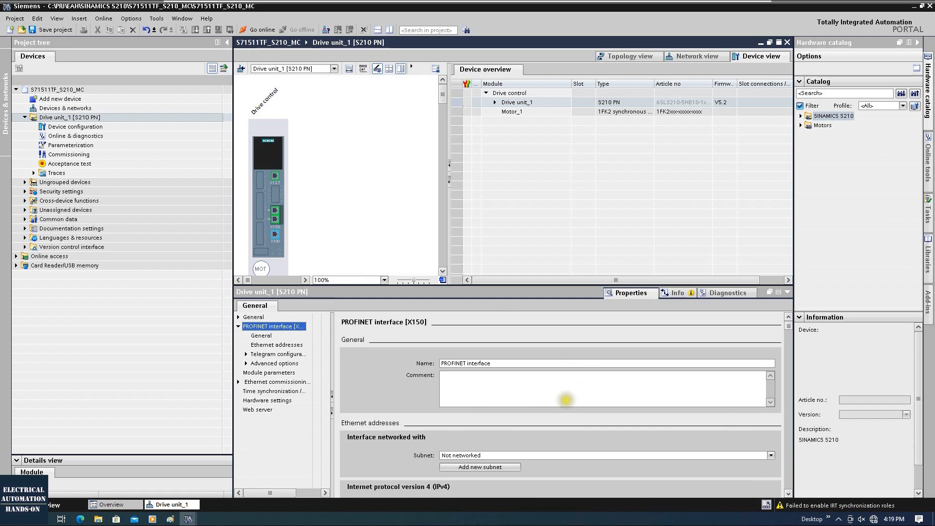
{"action": "scroll", "coordinate": [557, 417], "scroll_direction": "down", "scroll_amount": 1}
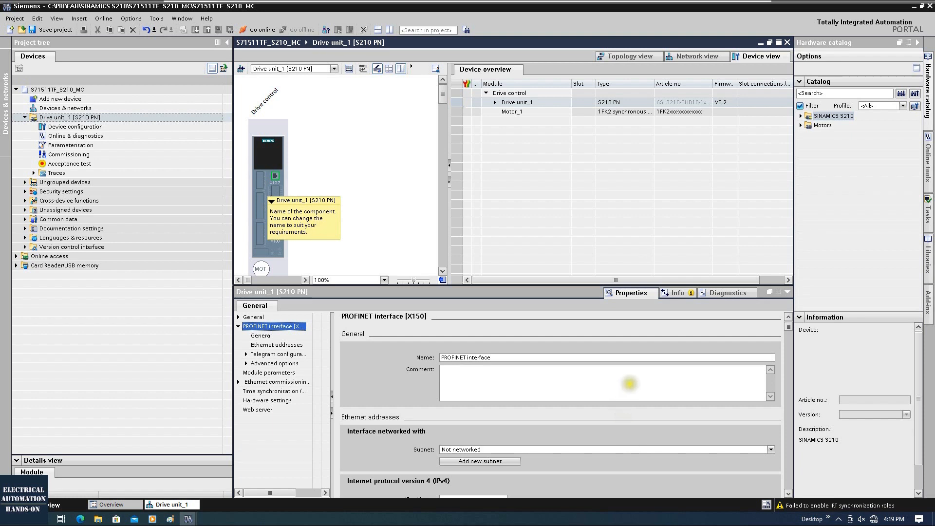
{"action": "left_click", "coordinate": [771, 371]}
{"action": "scroll", "coordinate": [789, 336], "scroll_direction": "down", "scroll_amount": 3}
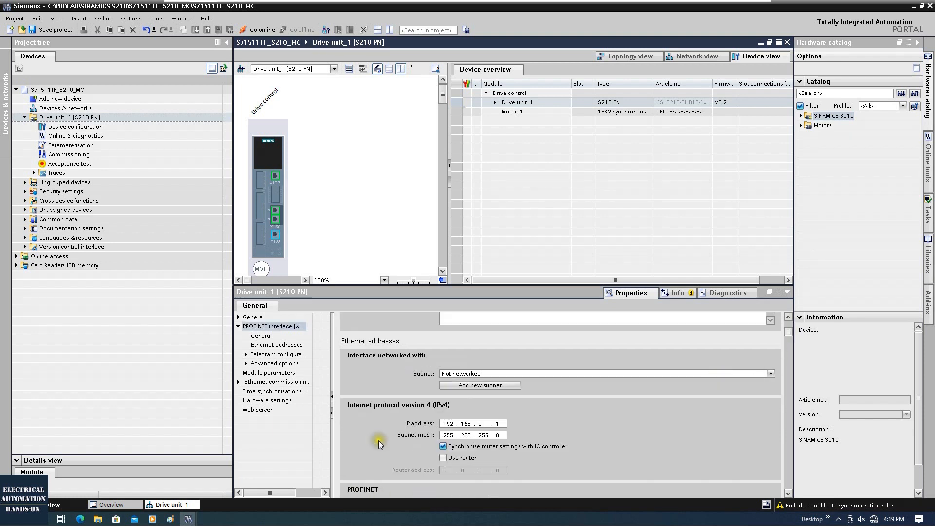
Step: Change the drive's IP address to 192.168.0.10 and select the PROFINET device name
{"action": "double_click", "coordinate": [497, 424]}
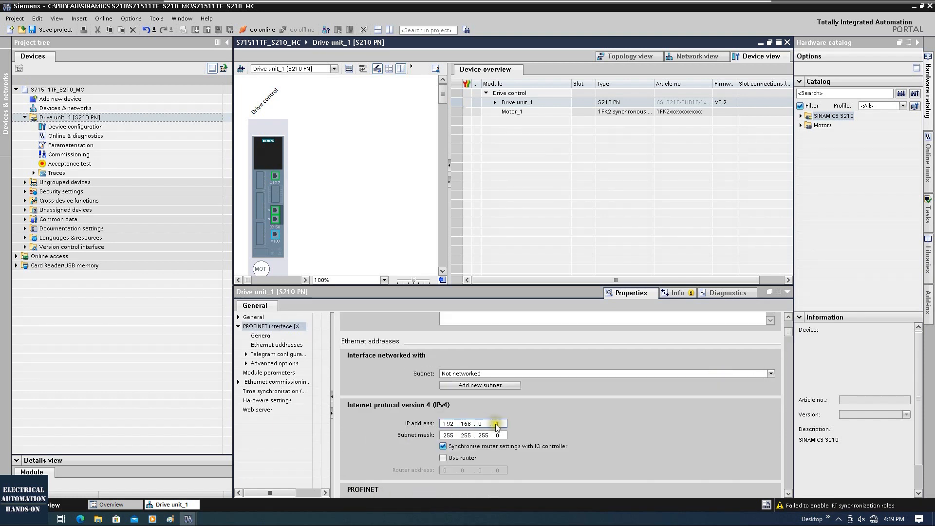
{"action": "type", "text": "1"}
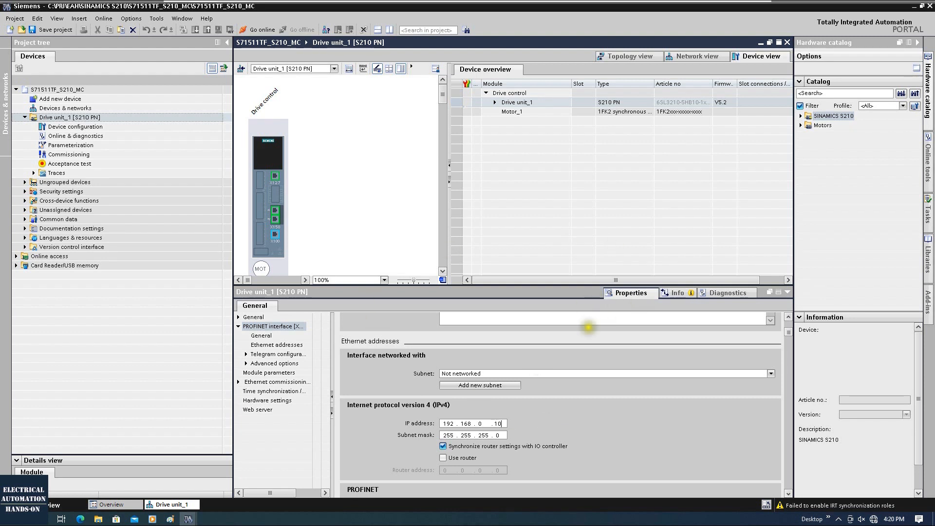
{"action": "left_click", "coordinate": [541, 428]}
{"action": "scroll", "coordinate": [711, 408], "scroll_direction": "down", "scroll_amount": 5}
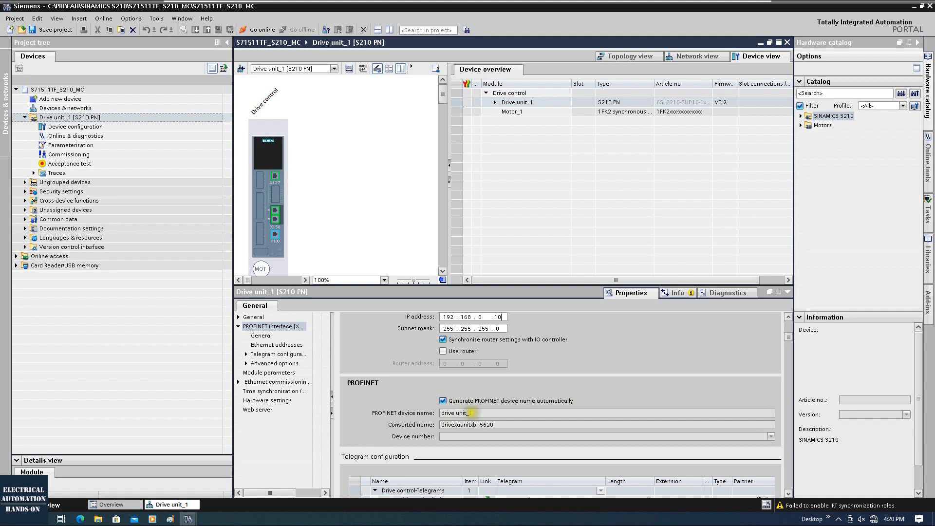
{"action": "left_click", "coordinate": [480, 413]}
{"action": "left_click_drag", "start_coordinate": [480, 413], "coordinate": [420, 412]}
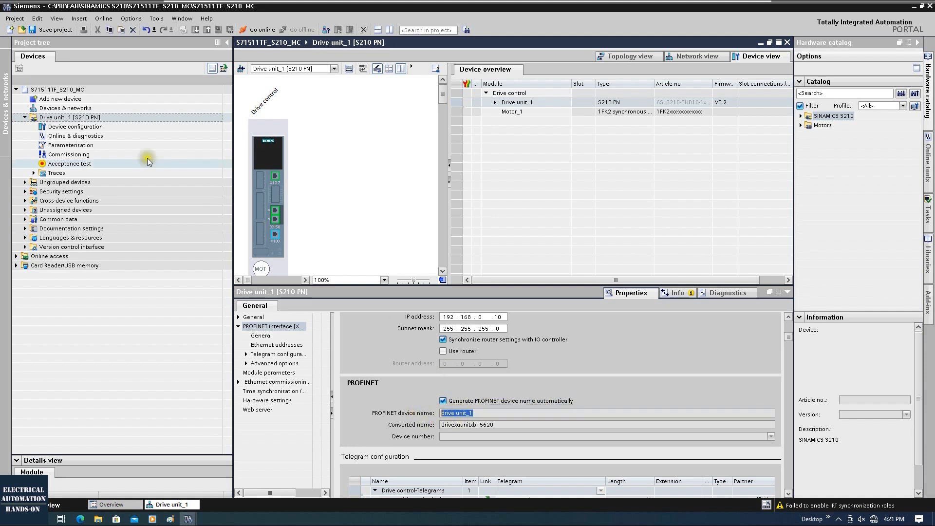
Step: Rename Drive unit_1 to Drive Red in the project tree
{"action": "left_click", "coordinate": [65, 117]}
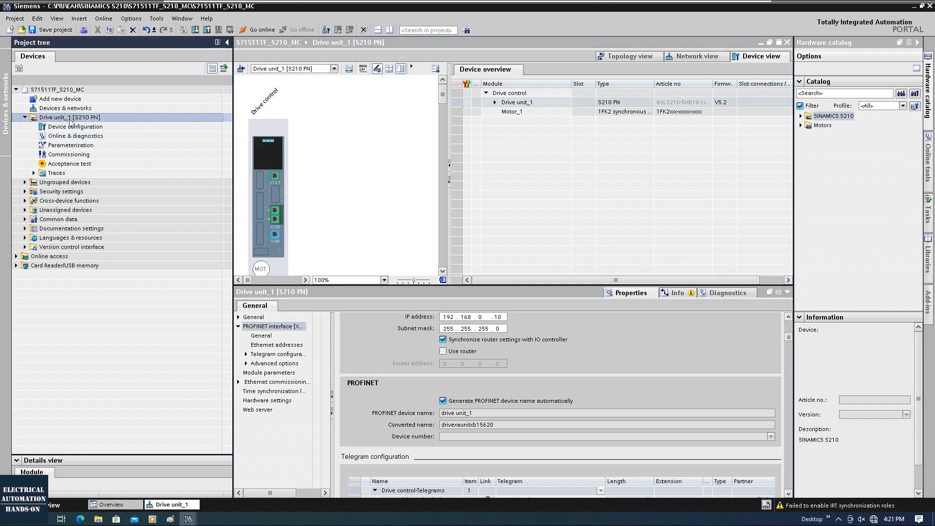
{"action": "left_click", "coordinate": [70, 120]}
{"action": "left_click_drag", "start_coordinate": [54, 118], "coordinate": [79, 118]}
{"action": "type", "text": "rive r"}
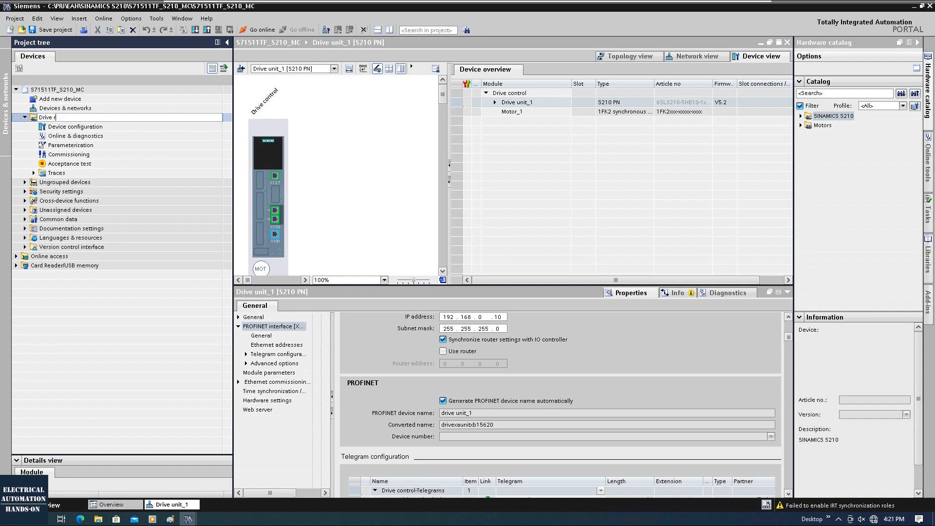
{"action": "type", "text": "ed [S210 PN"}
{"action": "key", "text": "Return"}
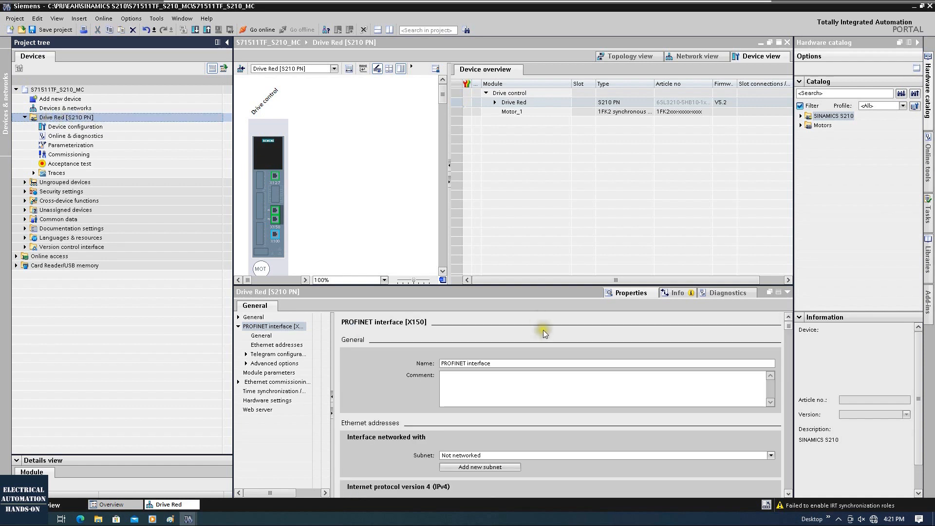
Step: Check that the PROFINET device name is now drive red in the enlarged properties pane
{"action": "scroll", "coordinate": [547, 349], "scroll_direction": "down", "scroll_amount": 8}
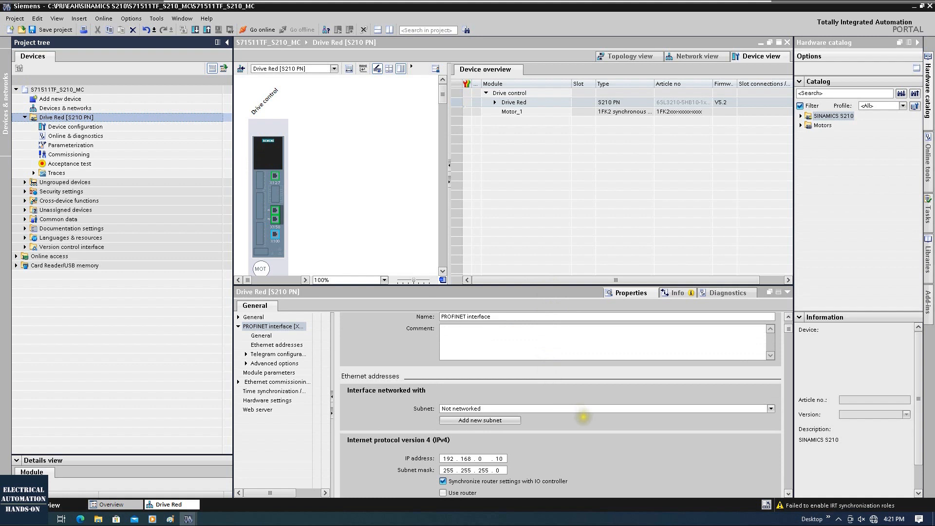
{"action": "scroll", "coordinate": [711, 389], "scroll_direction": "down", "scroll_amount": 2}
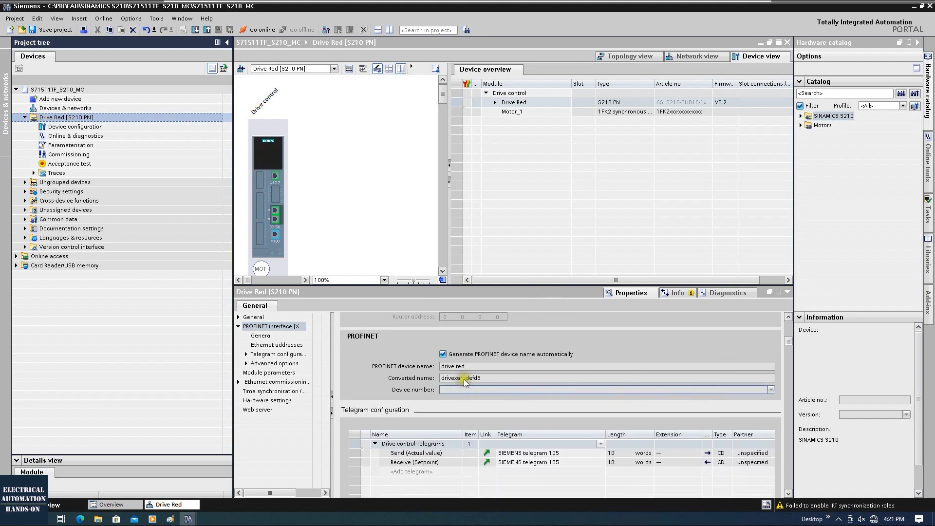
{"action": "left_click", "coordinate": [460, 360]}
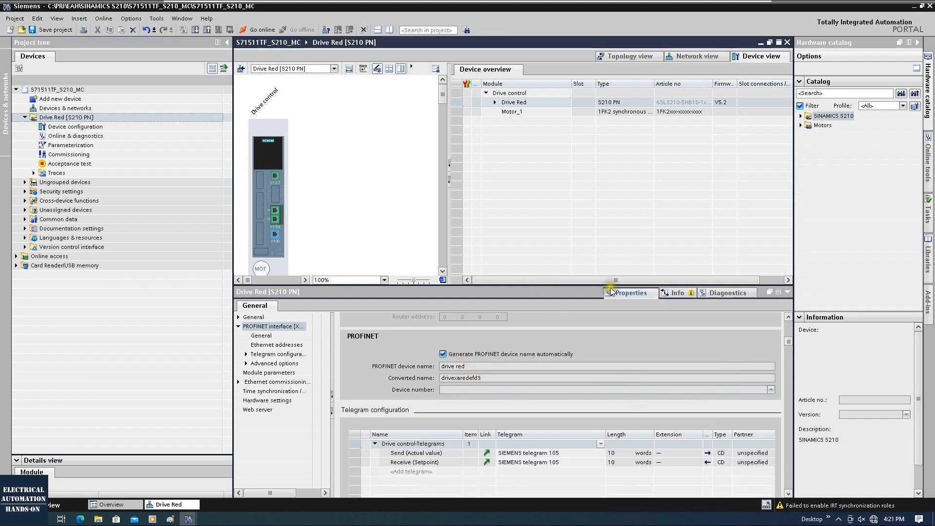
{"action": "left_click_drag", "start_coordinate": [611, 285], "coordinate": [610, 202]}
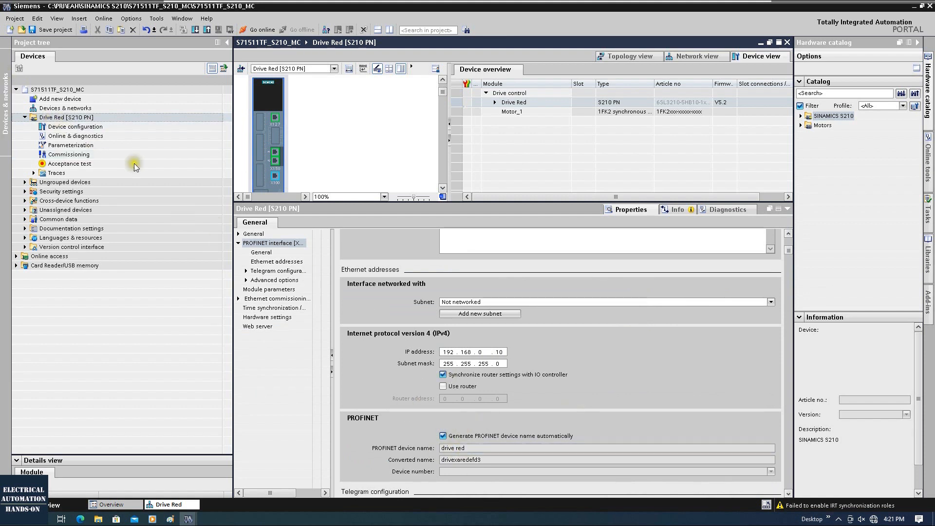
{"action": "left_click_drag", "start_coordinate": [470, 448], "coordinate": [397, 440]}
{"action": "scroll", "coordinate": [521, 460], "scroll_direction": "down", "scroll_amount": 3}
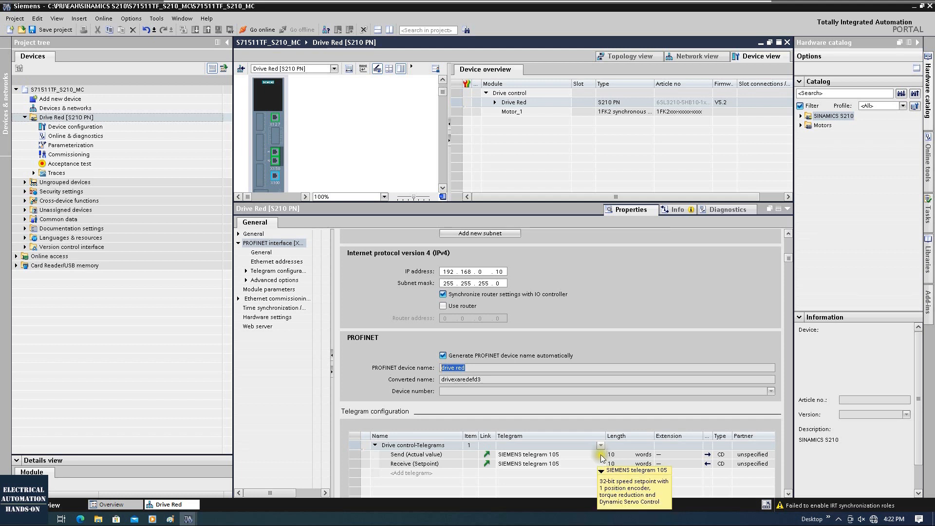
Step: Keep SIEMENS telegram 105 for the drive's send actual value telegram
{"action": "left_click", "coordinate": [601, 454]}
{"action": "left_click", "coordinate": [601, 454]}
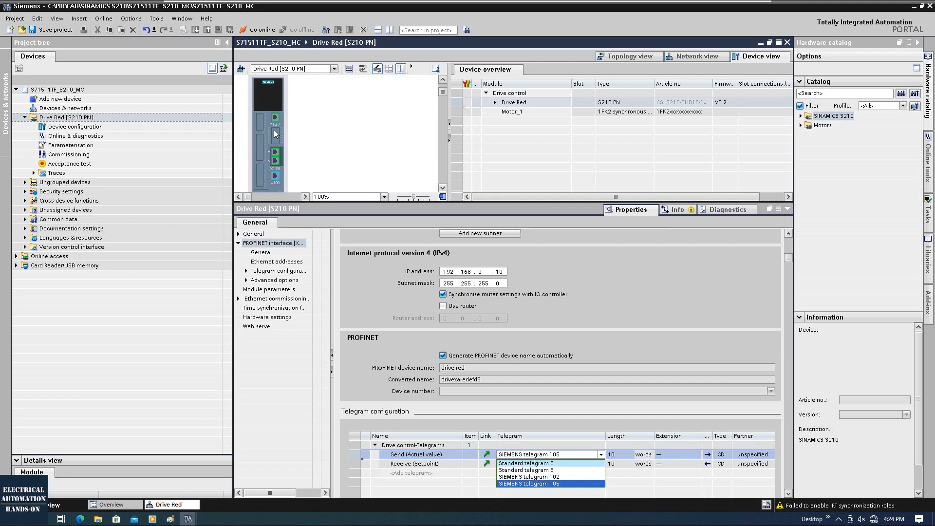
{"action": "left_click", "coordinate": [568, 484]}
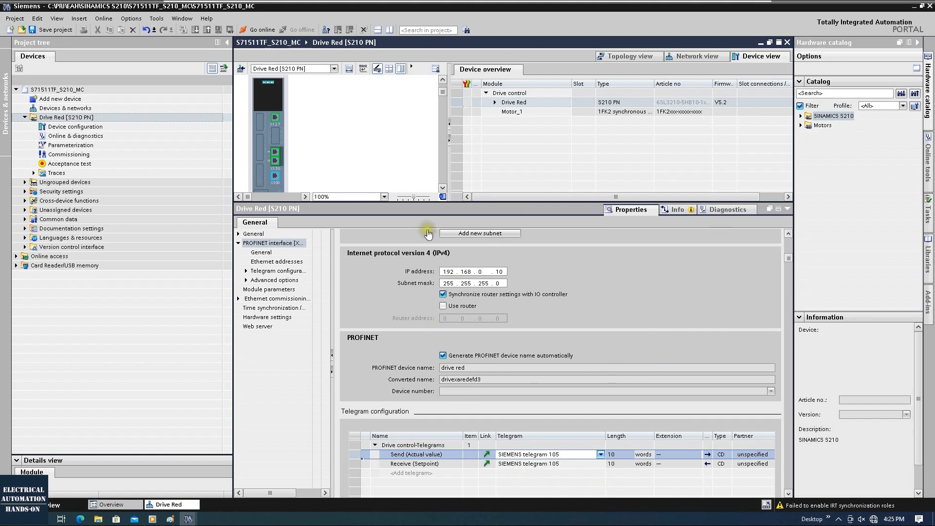
Step: Enlarge the Drive Red device view so the attached motor shows below the drive
{"action": "scroll", "coordinate": [623, 270], "scroll_direction": "up", "scroll_amount": 2}
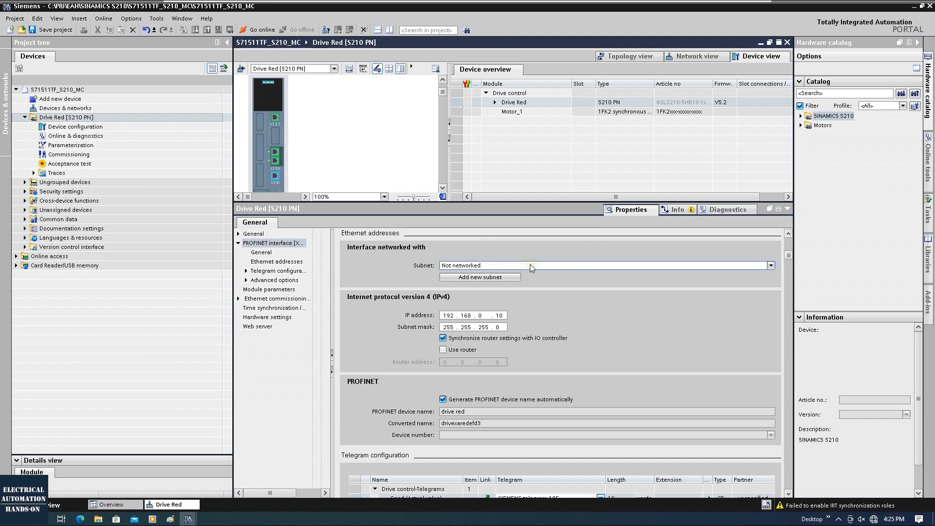
{"action": "mouse_move", "coordinate": [531, 266]}
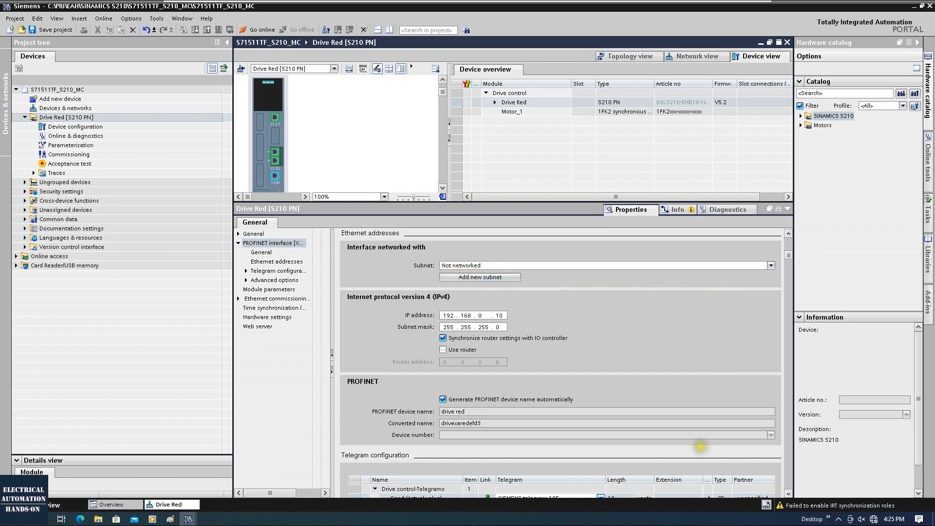
{"action": "scroll", "coordinate": [508, 356], "scroll_direction": "down", "scroll_amount": 5}
{"action": "scroll", "coordinate": [507, 326], "scroll_direction": "up", "scroll_amount": 1}
{"action": "scroll", "coordinate": [482, 321], "scroll_direction": "up", "scroll_amount": 3}
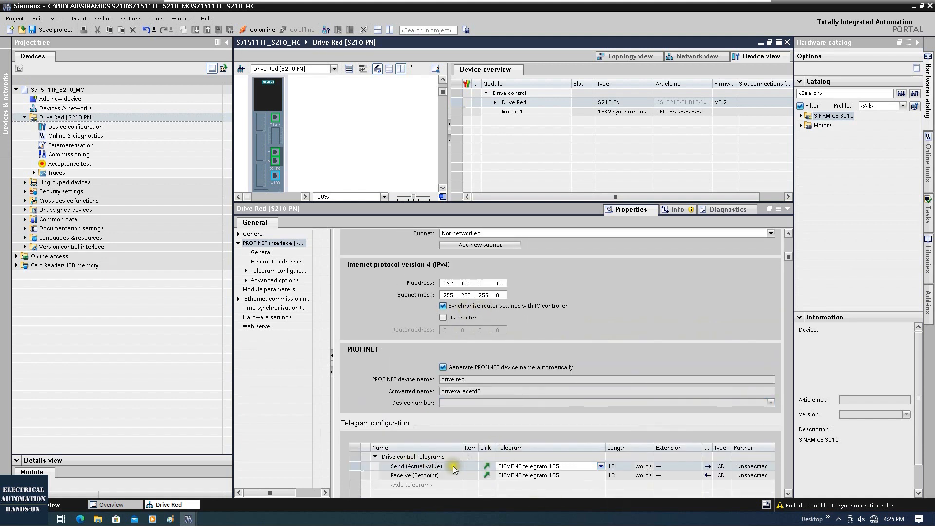
{"action": "left_click_drag", "start_coordinate": [360, 203], "coordinate": [358, 334]}
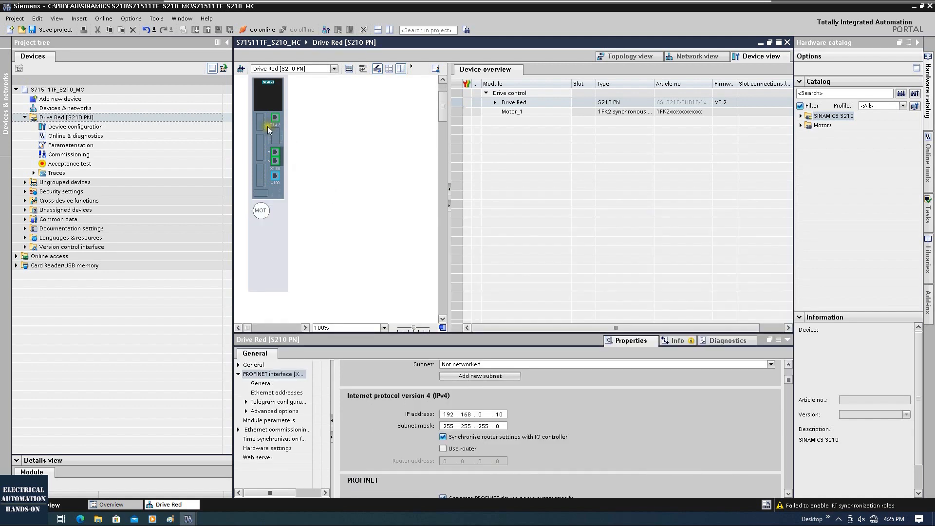
Step: Clear the rated power filter and assign motor 1FK2102-0AG0x-xSxx to Motor_1
{"action": "left_click", "coordinate": [261, 212]}
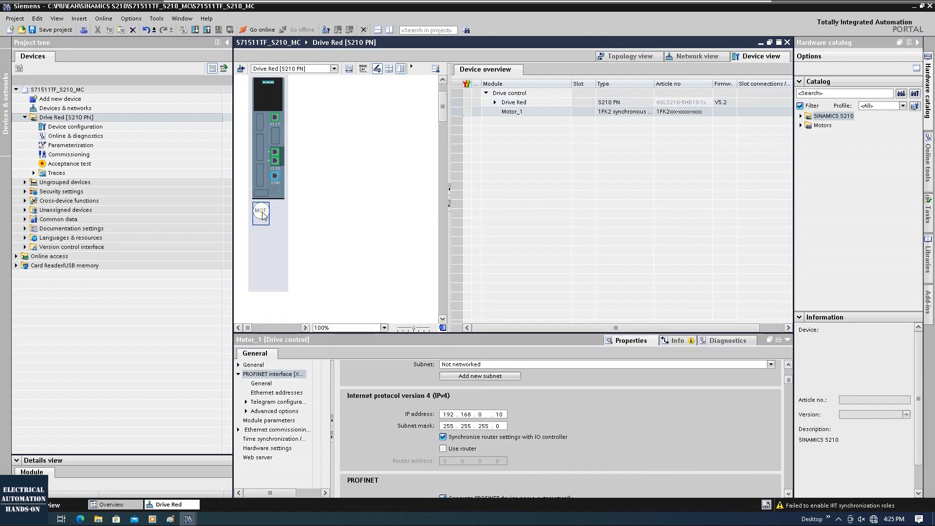
{"action": "left_click_drag", "start_coordinate": [339, 333], "coordinate": [346, 248]}
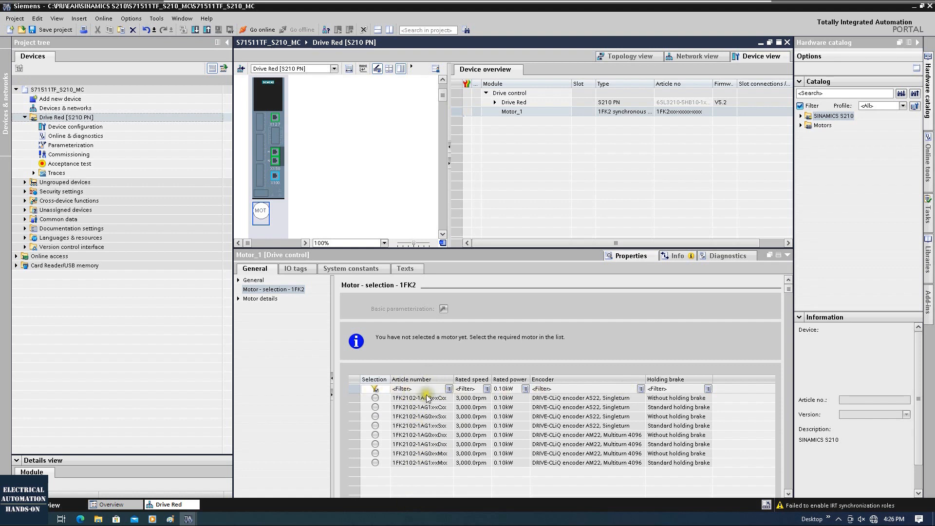
{"action": "left_click", "coordinate": [375, 389]}
{"action": "scroll", "coordinate": [386, 403], "scroll_direction": "down", "scroll_amount": 1}
{"action": "scroll", "coordinate": [422, 410], "scroll_direction": "down", "scroll_amount": 2}
{"action": "left_click_drag", "start_coordinate": [772, 421], "coordinate": [766, 433]}
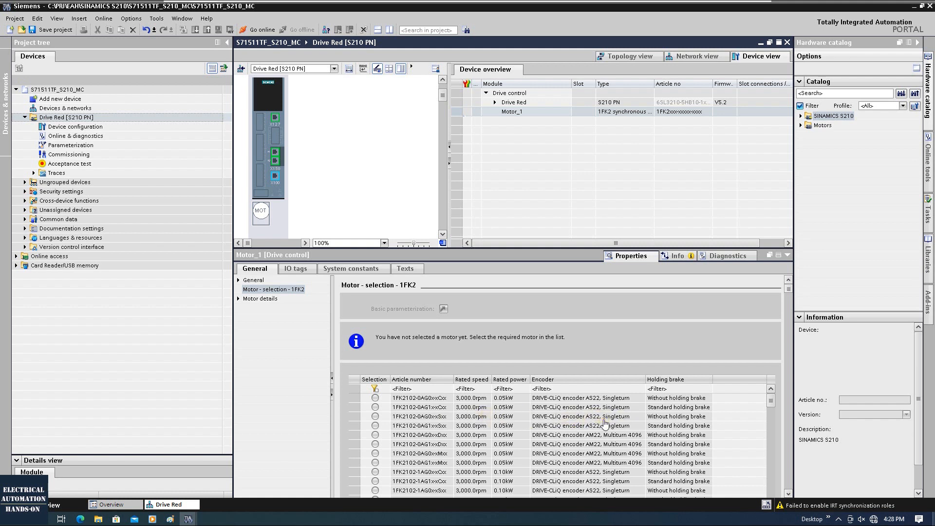
{"action": "left_click", "coordinate": [374, 417]}
{"action": "left_click", "coordinate": [375, 417]}
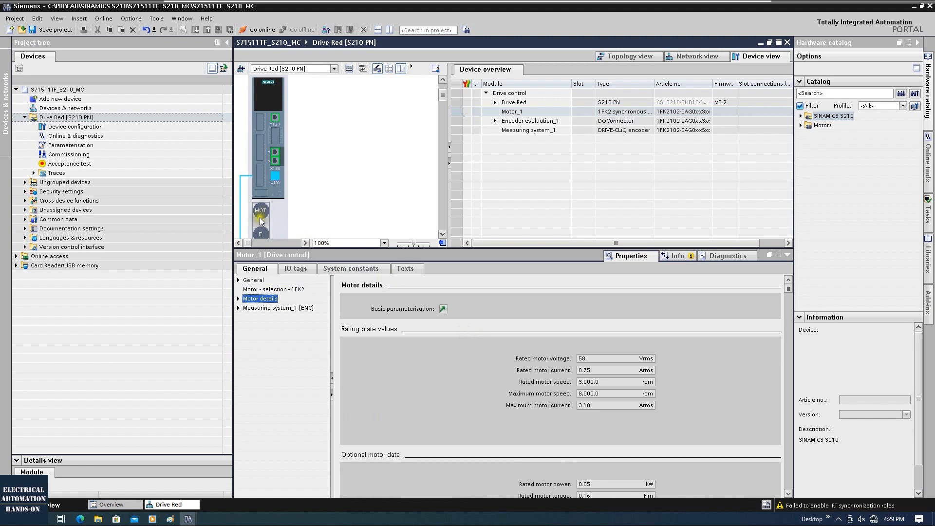
Step: Review Motor_1's rating data and the Measuring system_1 encoder pages, returning to Drive Red's properties
{"action": "scroll", "coordinate": [580, 295], "scroll_direction": "down", "scroll_amount": 2}
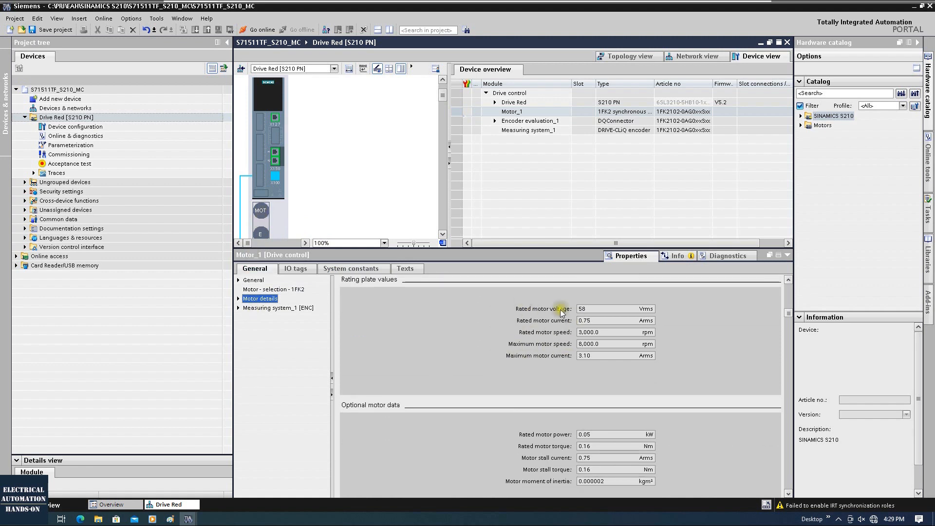
{"action": "scroll", "coordinate": [570, 347], "scroll_direction": "down", "scroll_amount": 1}
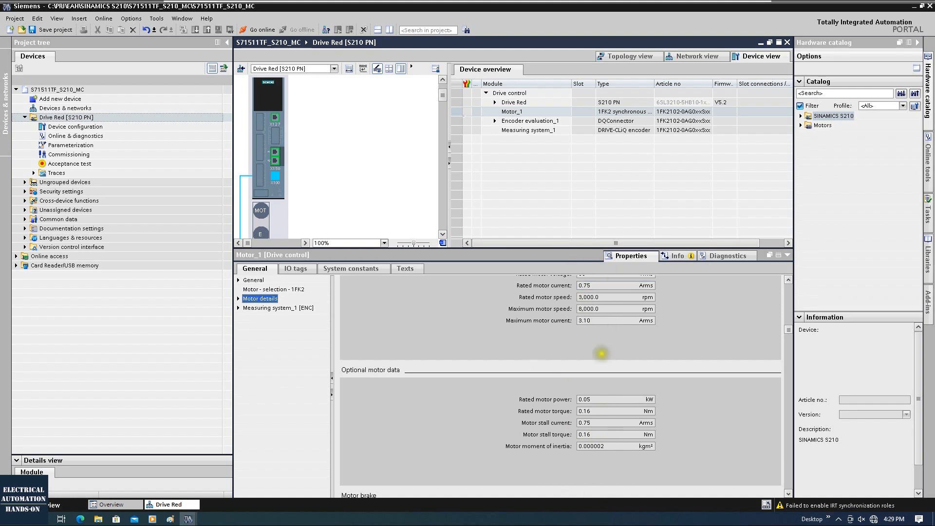
{"action": "scroll", "coordinate": [601, 413], "scroll_direction": "up", "scroll_amount": 1}
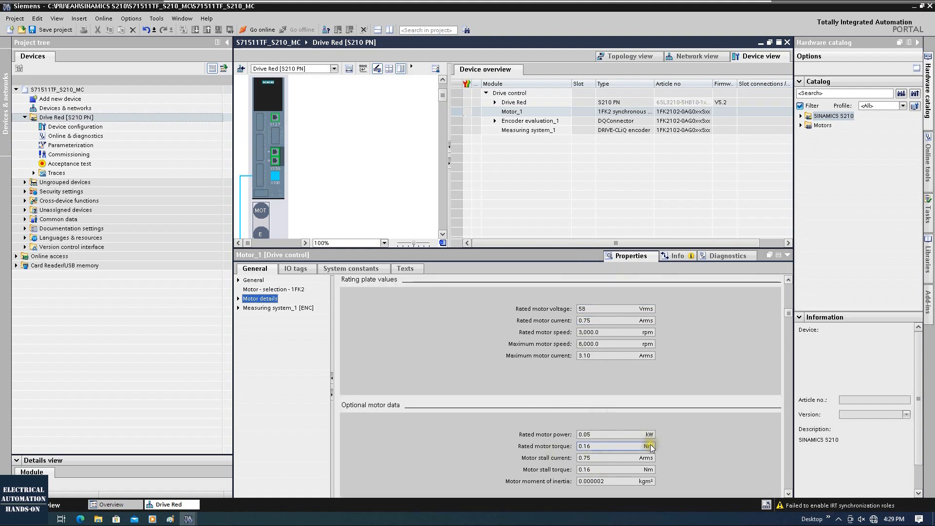
{"action": "left_click", "coordinate": [274, 308]}
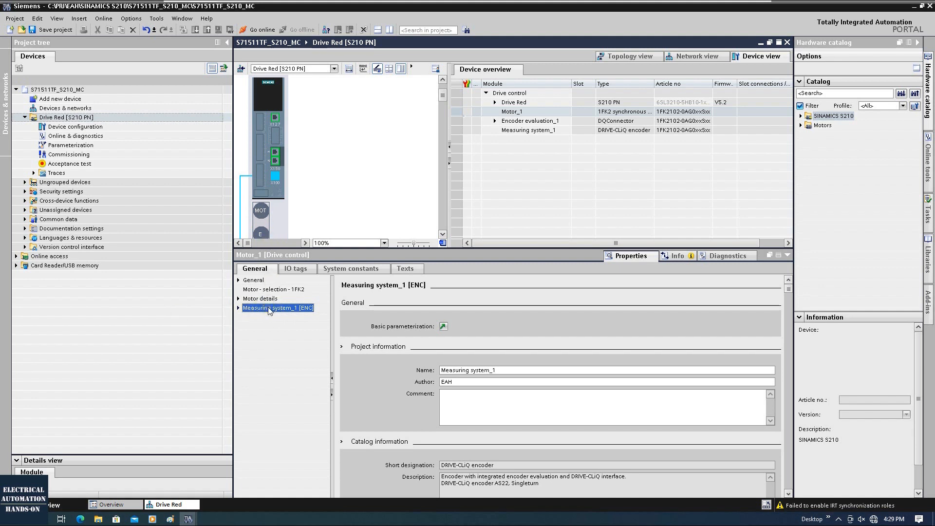
{"action": "left_click", "coordinate": [238, 308]}
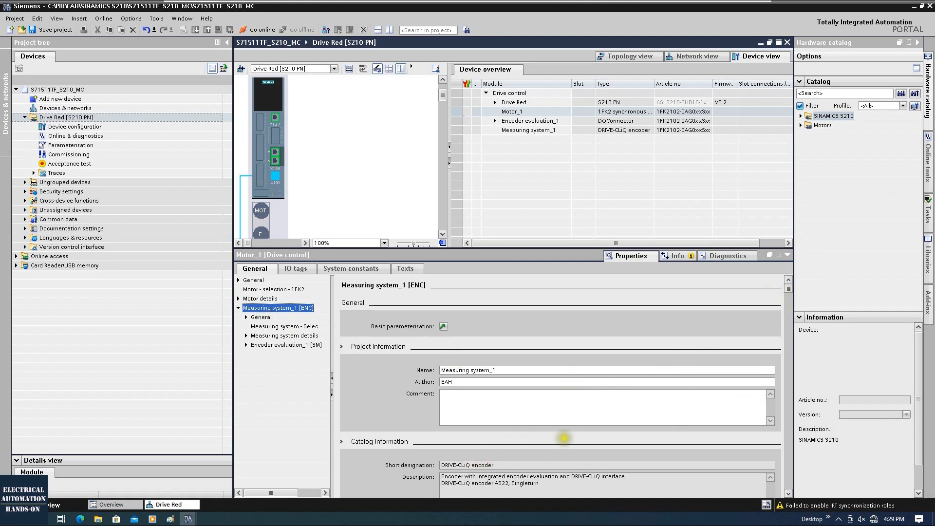
{"action": "left_click_drag", "start_coordinate": [788, 288], "coordinate": [788, 306]}
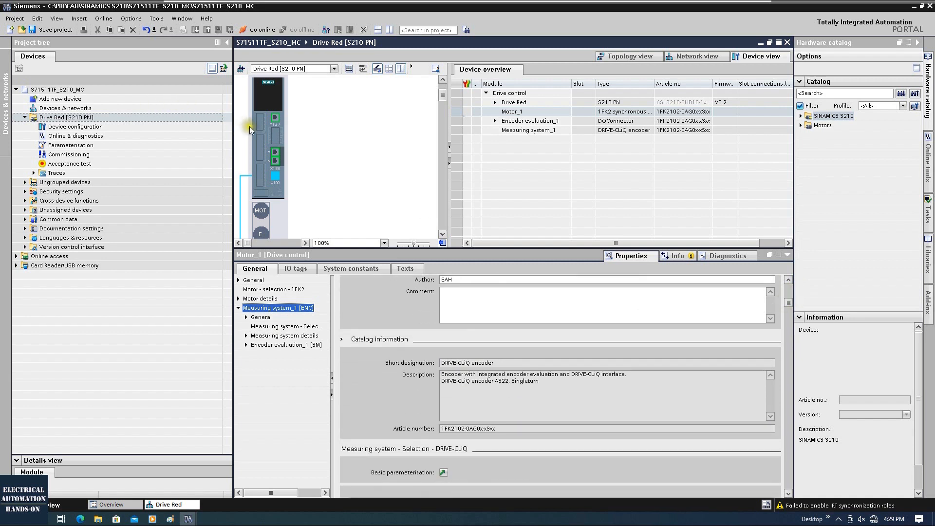
{"action": "scroll", "coordinate": [448, 429], "scroll_direction": "down", "scroll_amount": 1}
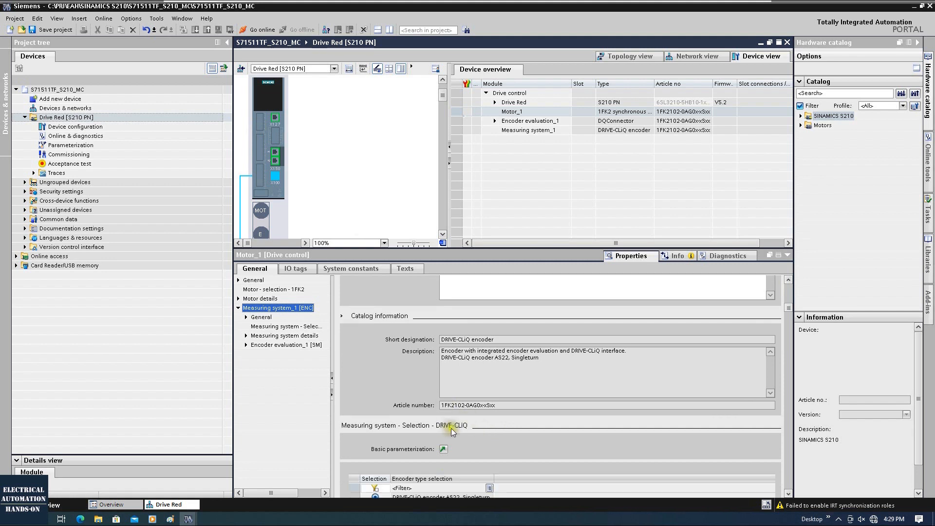
{"action": "left_click_drag", "start_coordinate": [444, 405], "coordinate": [502, 404]}
{"action": "scroll", "coordinate": [551, 414], "scroll_direction": "down", "scroll_amount": 1}
{"action": "scroll", "coordinate": [551, 401], "scroll_direction": "down", "scroll_amount": 3}
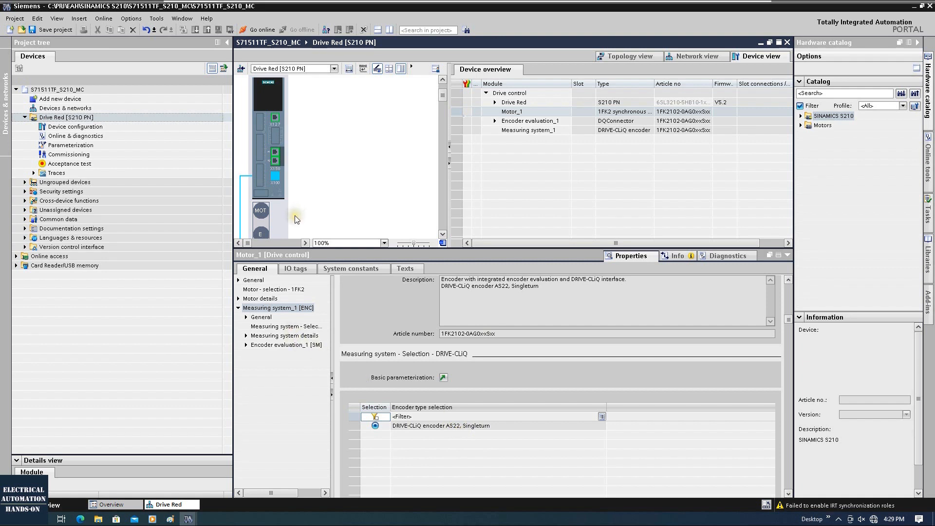
{"action": "left_click", "coordinate": [270, 100]}
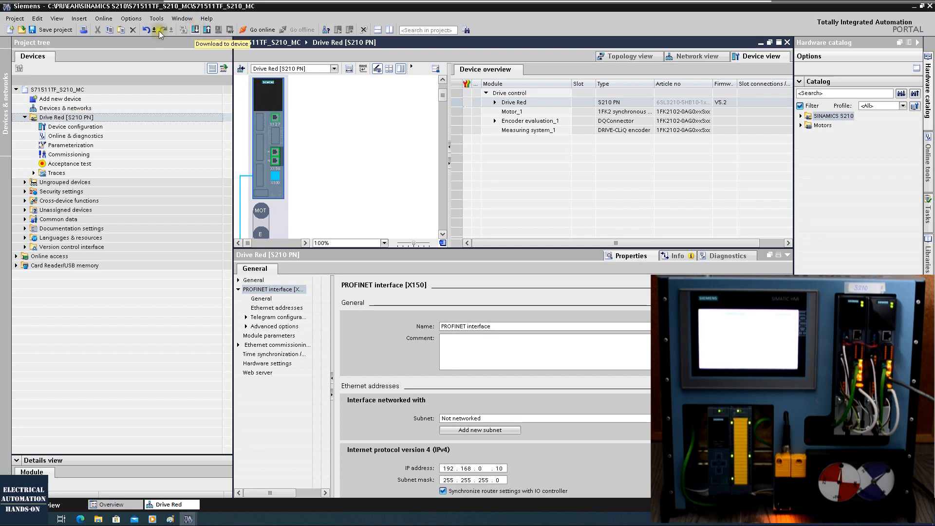
Step: Save the project and start downloading Drive Red to the device
{"action": "key", "text": "ctrl+s"}
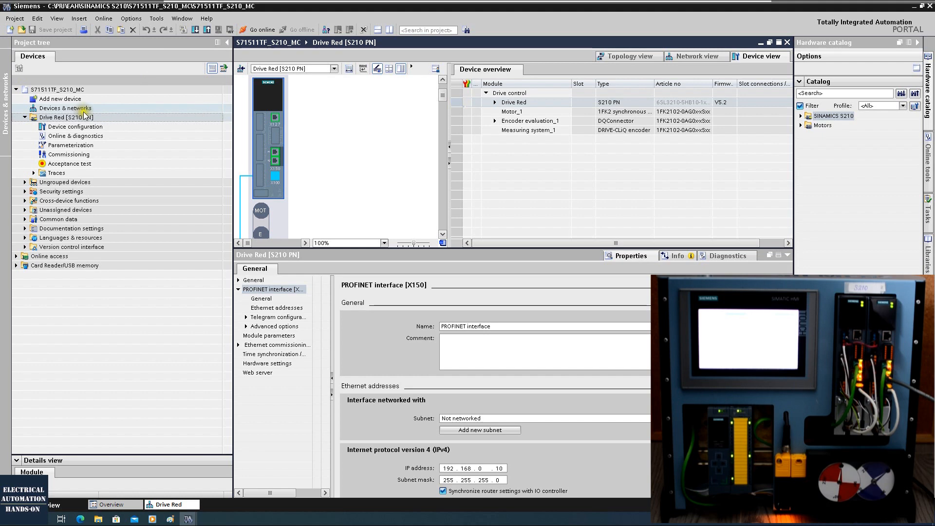
{"action": "left_click", "coordinate": [84, 117]}
{"action": "left_click", "coordinate": [196, 29]}
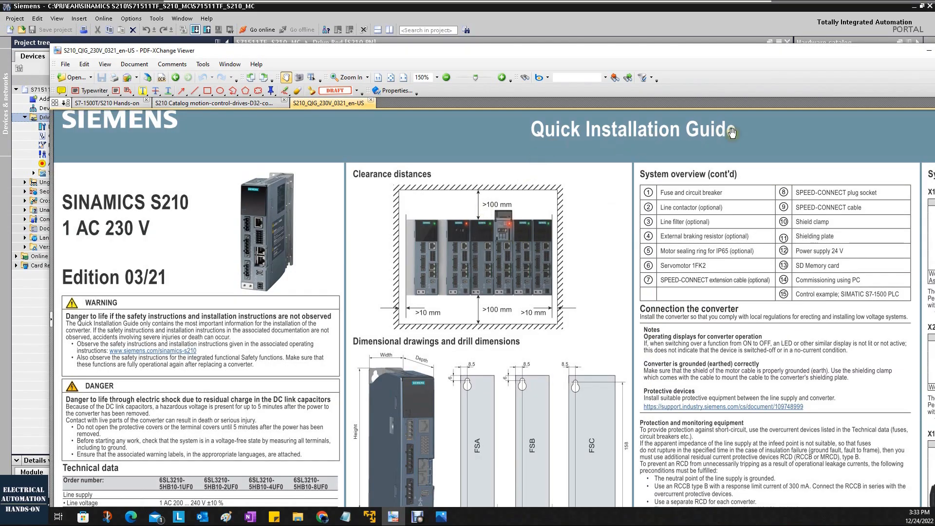
Step: Scroll the S210 Quick Installation Guide to the System overview showing ports X127 and X150
{"action": "scroll", "coordinate": [669, 252], "scroll_direction": "down", "scroll_amount": 10}
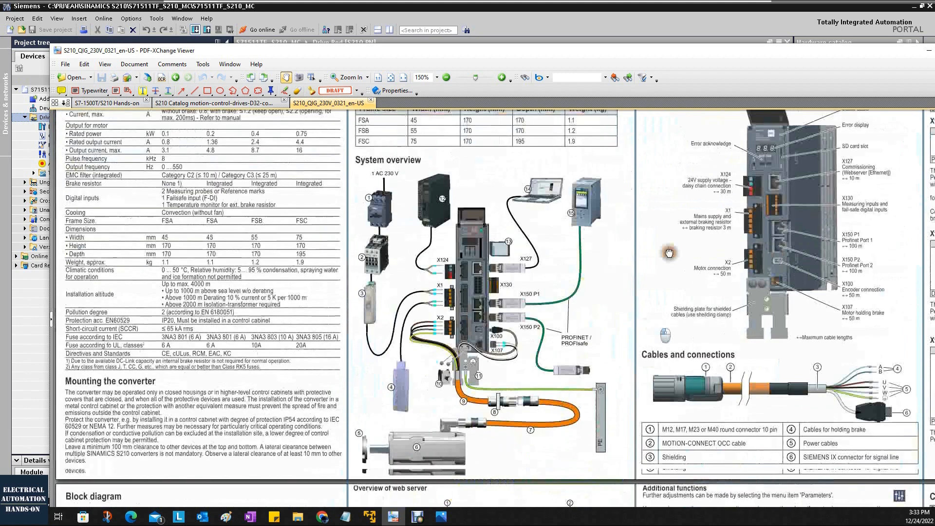
{"action": "scroll", "coordinate": [669, 252], "scroll_direction": "down", "scroll_amount": 1}
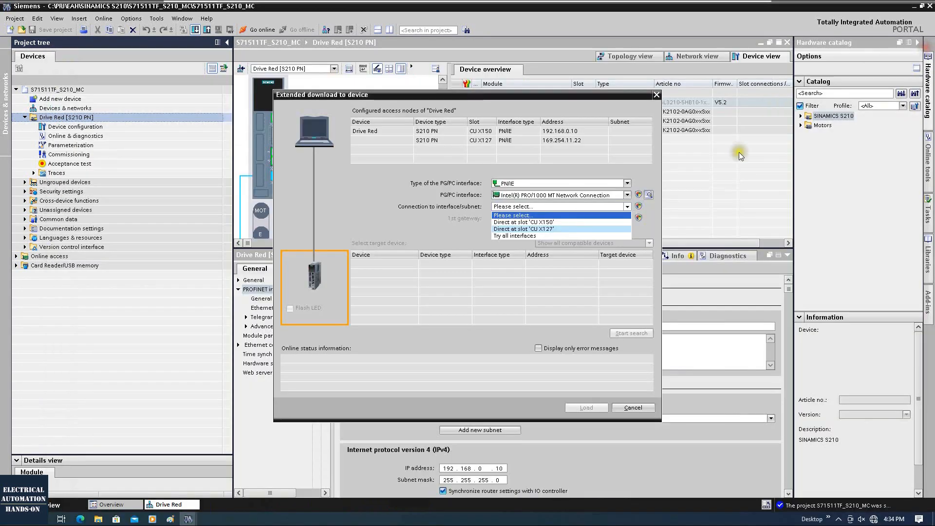
Step: Connect directly via CU X150, find drivered at 192.168.0.10 and reach the load preview
{"action": "left_click", "coordinate": [535, 222]}
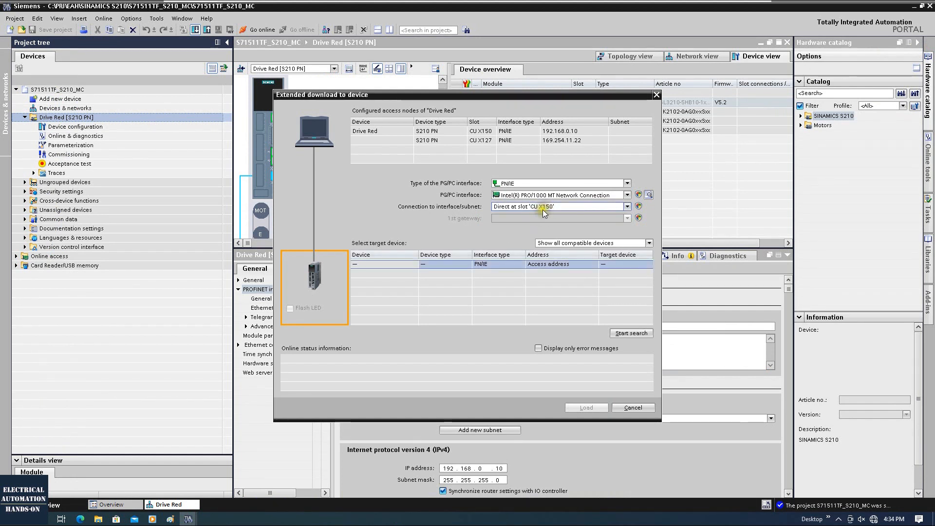
{"action": "left_click", "coordinate": [631, 333]}
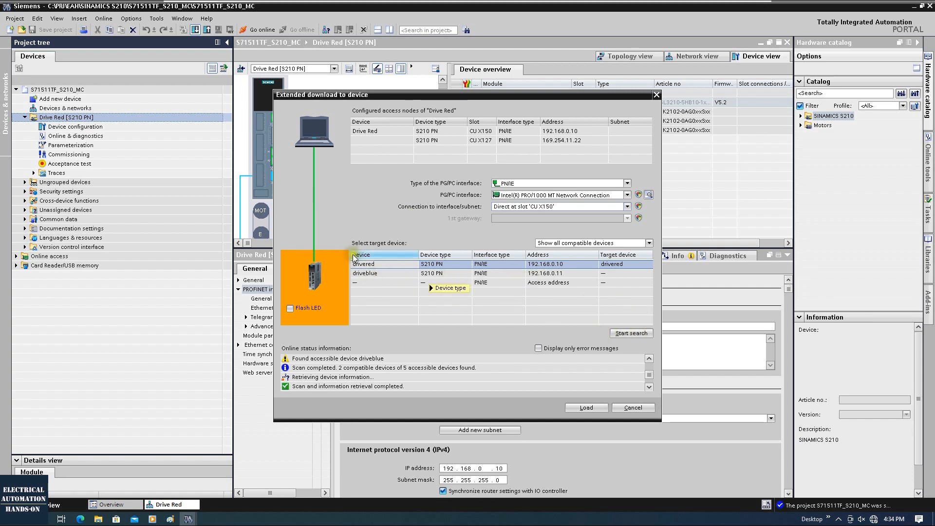
{"action": "left_click", "coordinate": [370, 274]}
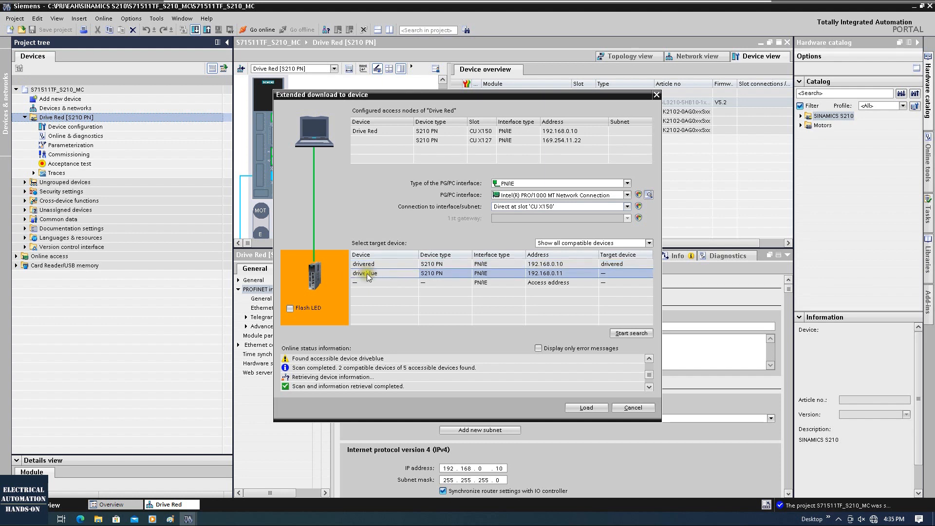
{"action": "left_click", "coordinate": [379, 264]}
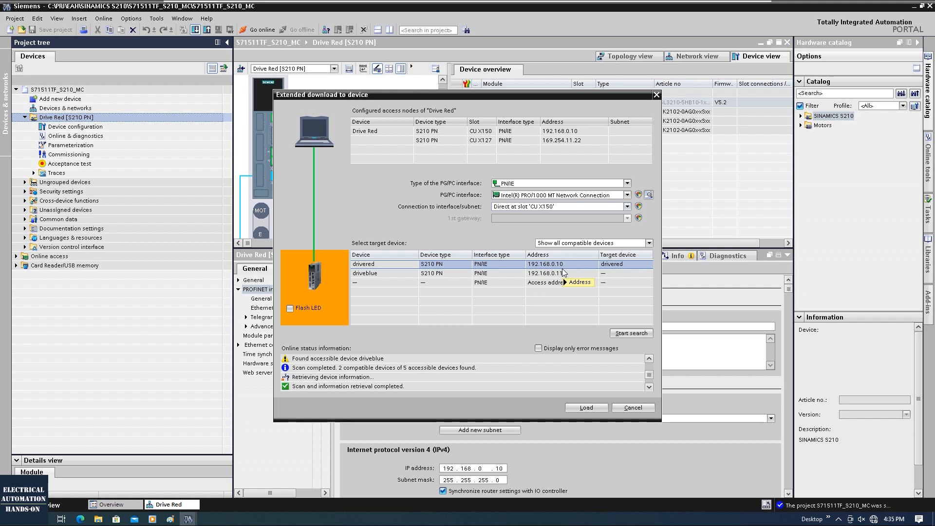
{"action": "mouse_move", "coordinate": [563, 273]}
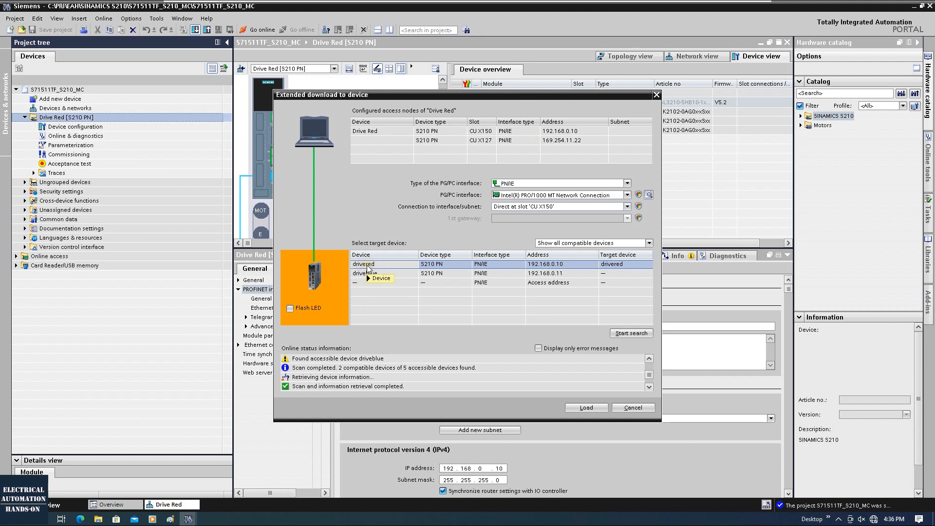
{"action": "left_click", "coordinate": [576, 410]}
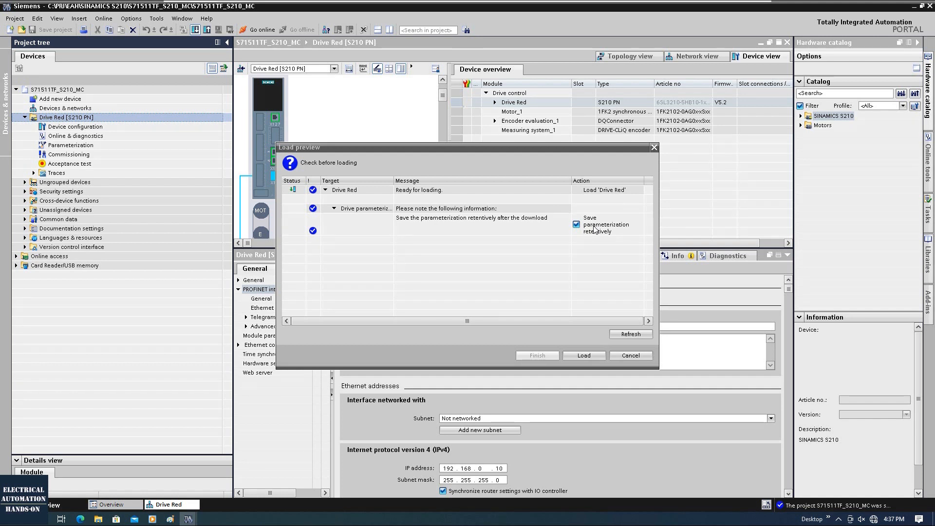
Step: Load Drive Red with parameters saved retentively, then start adding a new device
{"action": "left_click", "coordinate": [589, 357]}
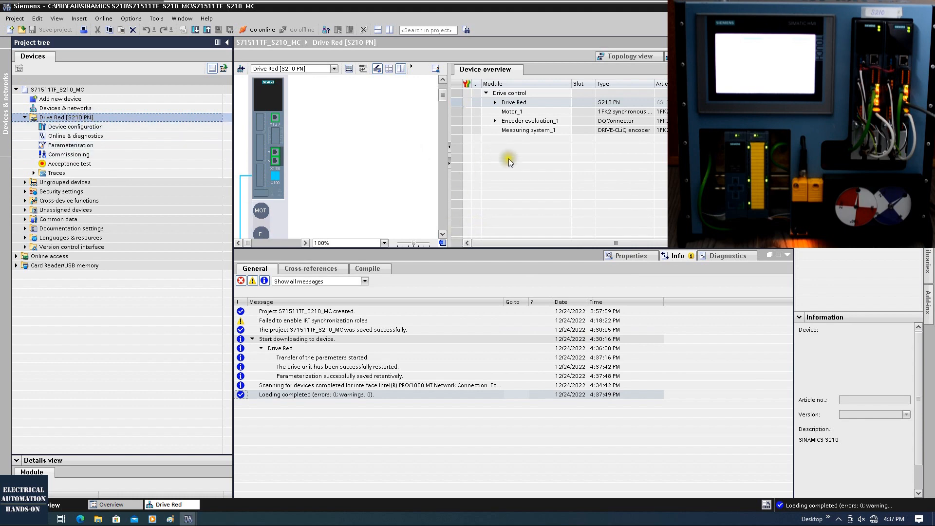
{"action": "left_click", "coordinate": [59, 99]}
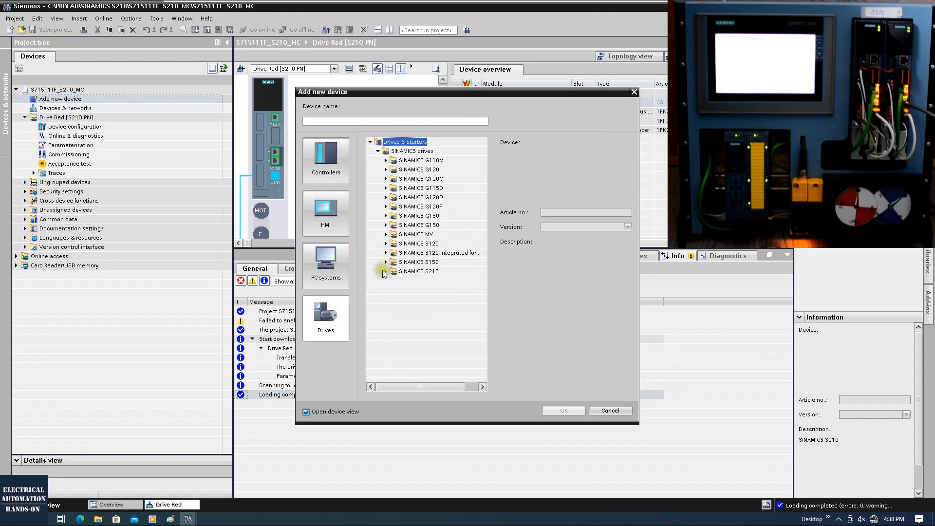
Step: Add a SINAMICS S210 PN drive, 6SL3210-5HB10-1xFx, to the project
{"action": "left_click", "coordinate": [386, 271]}
{"action": "left_click", "coordinate": [393, 272]}
{"action": "left_click", "coordinate": [441, 281]}
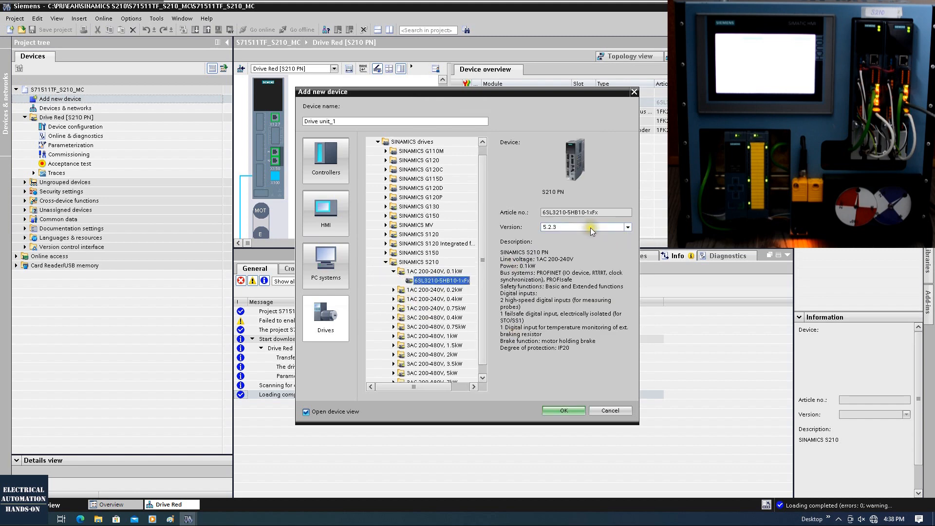
{"action": "left_click", "coordinate": [564, 412]}
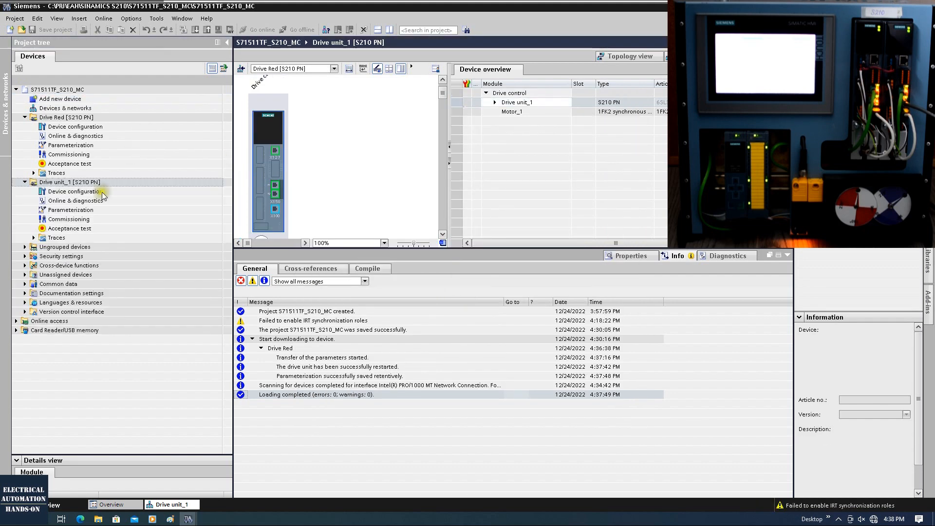
Step: Rename the new Drive unit_1 to Drive Blue
{"action": "left_click", "coordinate": [48, 183]}
{"action": "left_click", "coordinate": [57, 185]}
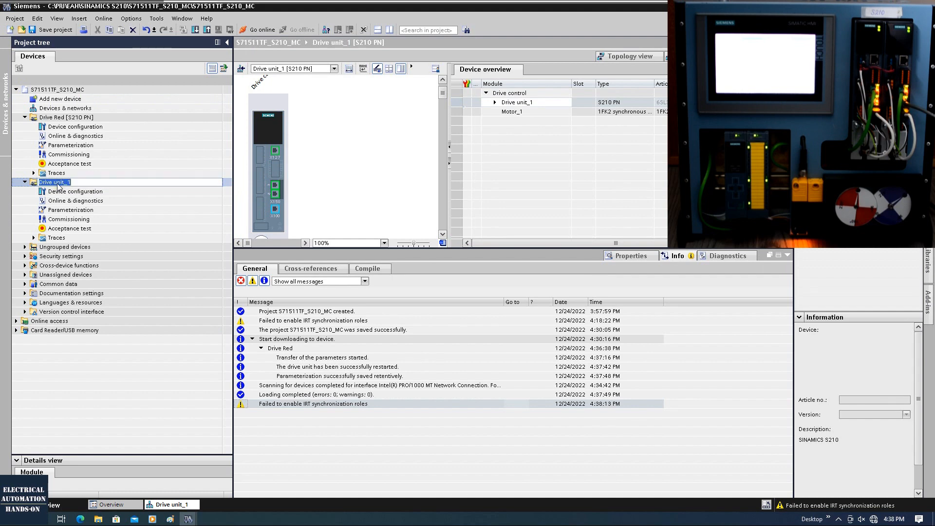
{"action": "left_click_drag", "start_coordinate": [54, 182], "coordinate": [80, 181]}
{"action": "type", "text": "Blue"}
{"action": "key", "text": "Return"}
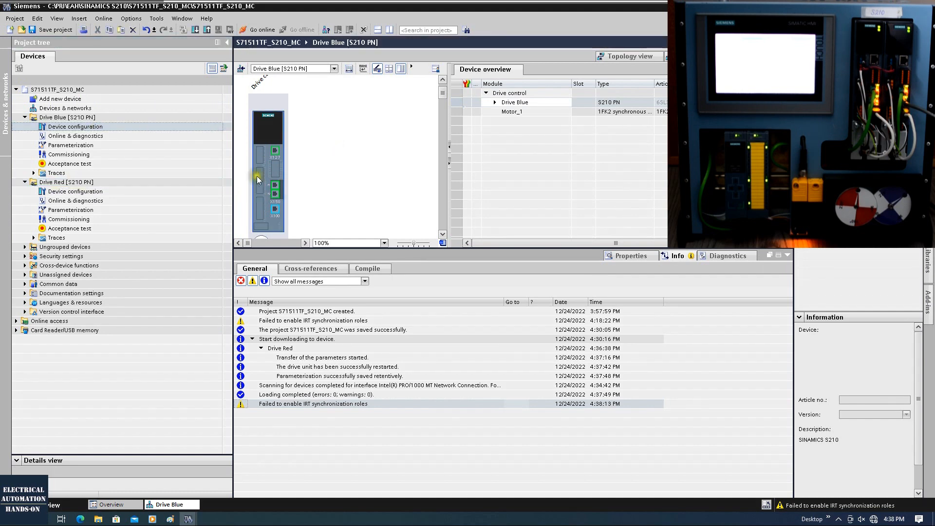
Step: Set Drive Blue's PROFINET X150 IP address to 192.168.0.11 and check its device name
{"action": "scroll", "coordinate": [262, 171], "scroll_direction": "down", "scroll_amount": 3}
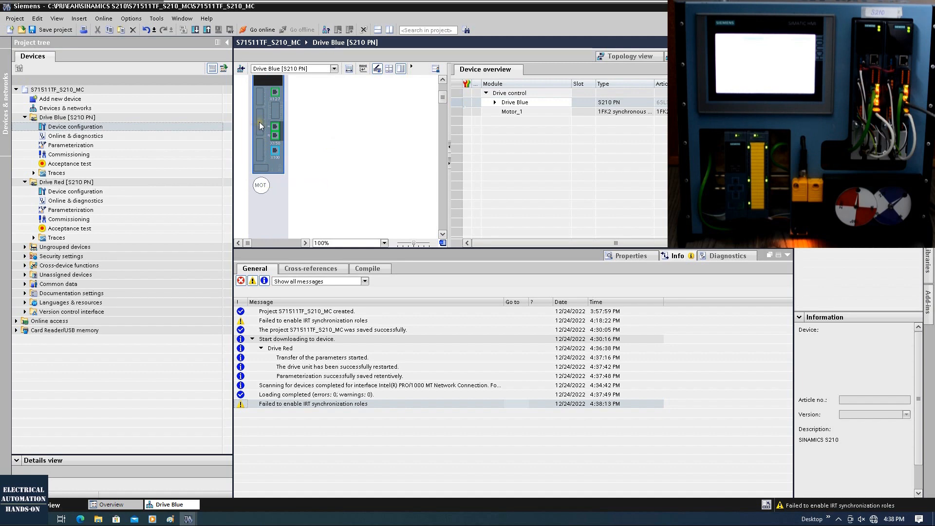
{"action": "left_click", "coordinate": [259, 122]}
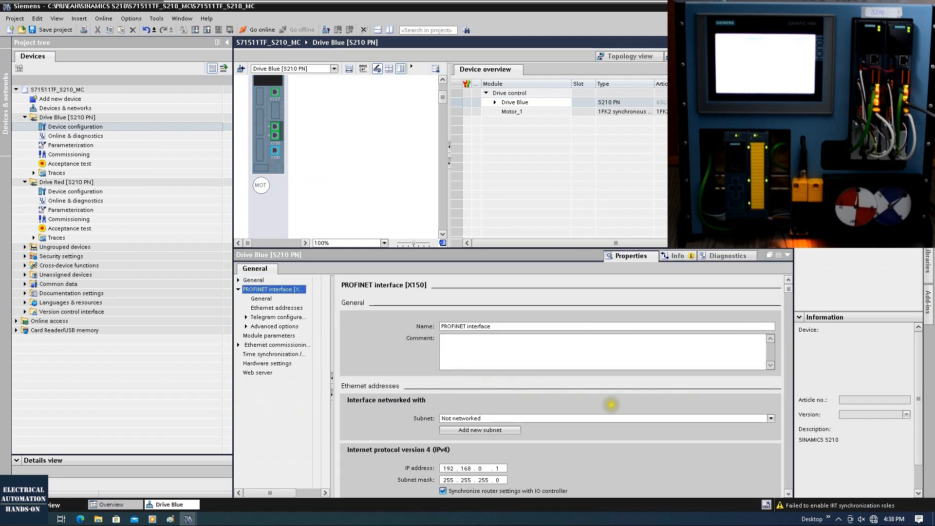
{"action": "scroll", "coordinate": [530, 383], "scroll_direction": "down", "scroll_amount": 2}
{"action": "double_click", "coordinate": [501, 420]}
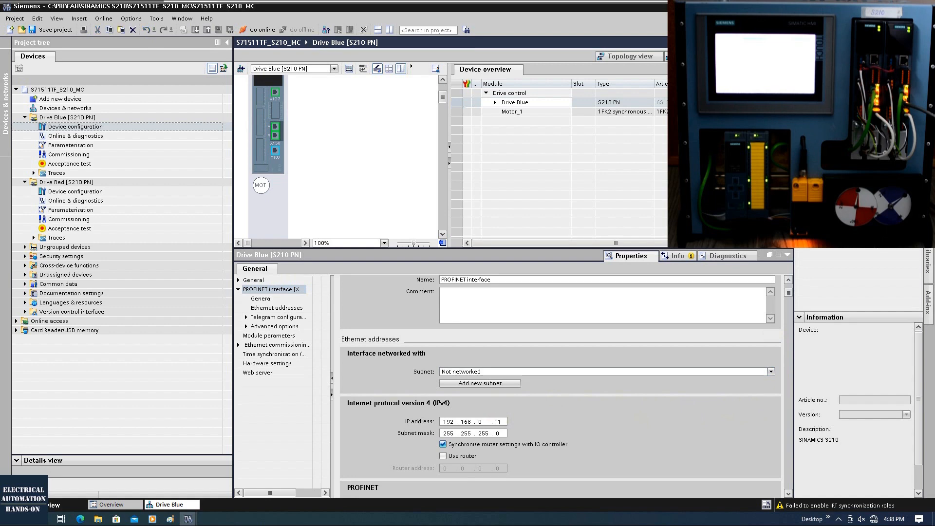
{"action": "key", "text": "Return"}
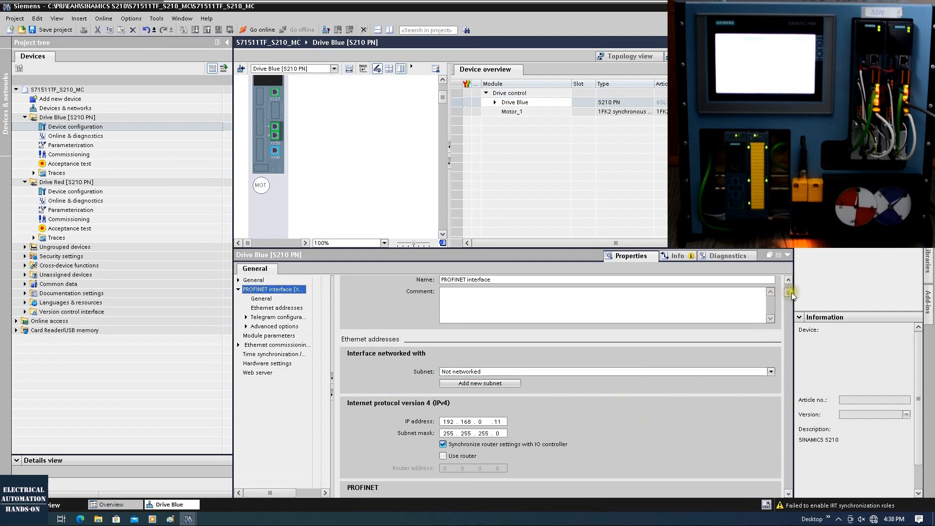
{"action": "left_click_drag", "start_coordinate": [791, 292], "coordinate": [790, 307]}
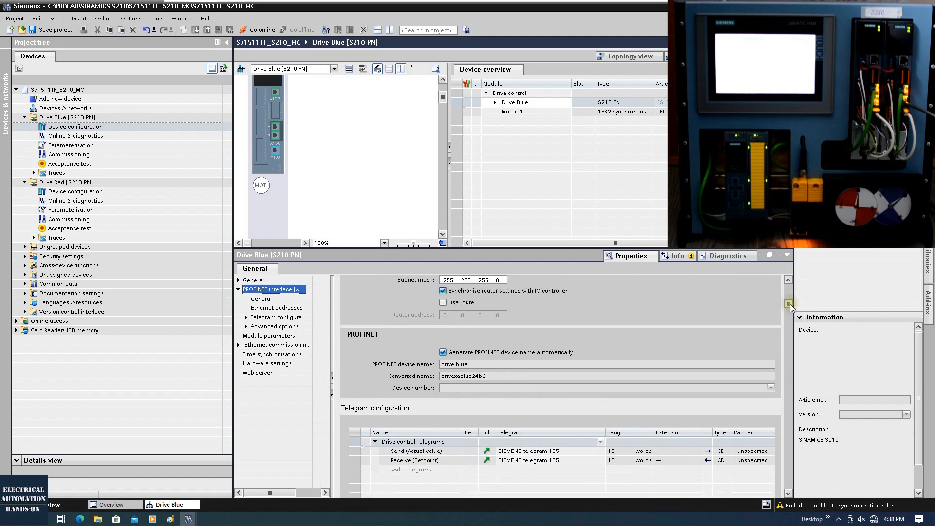
{"action": "left_click_drag", "start_coordinate": [474, 366], "coordinate": [425, 365]}
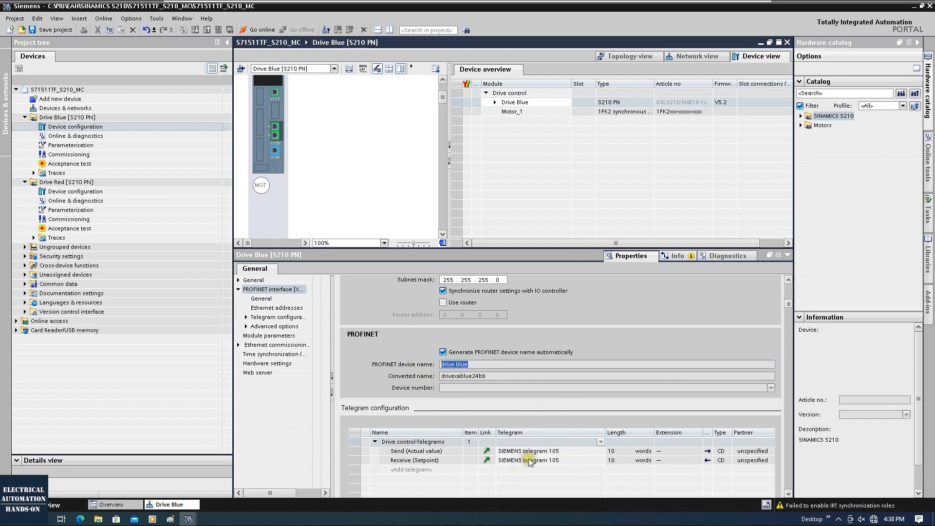
{"action": "left_click", "coordinate": [261, 188]}
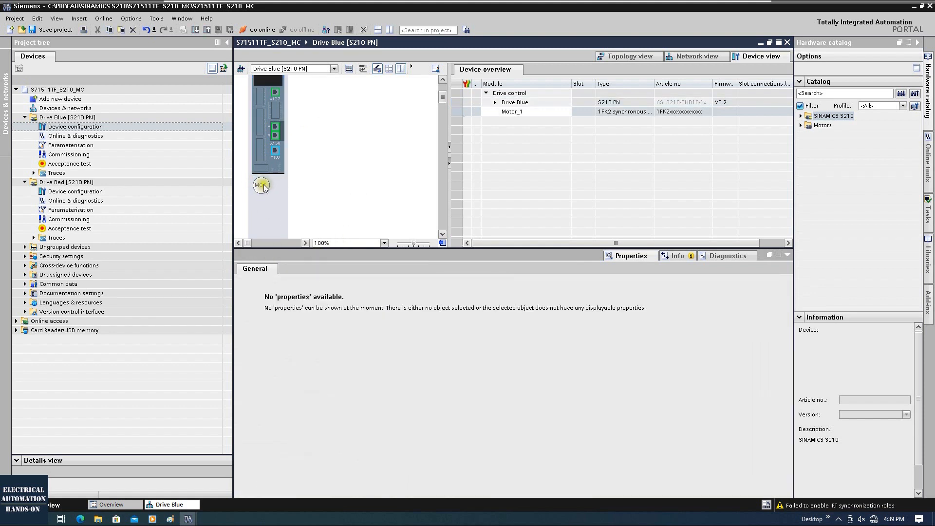
Step: Make Motor_1 a 1FK2102-0AG0xxSxx motor, clearing the rated power filter to find it
{"action": "left_click", "coordinate": [263, 186]}
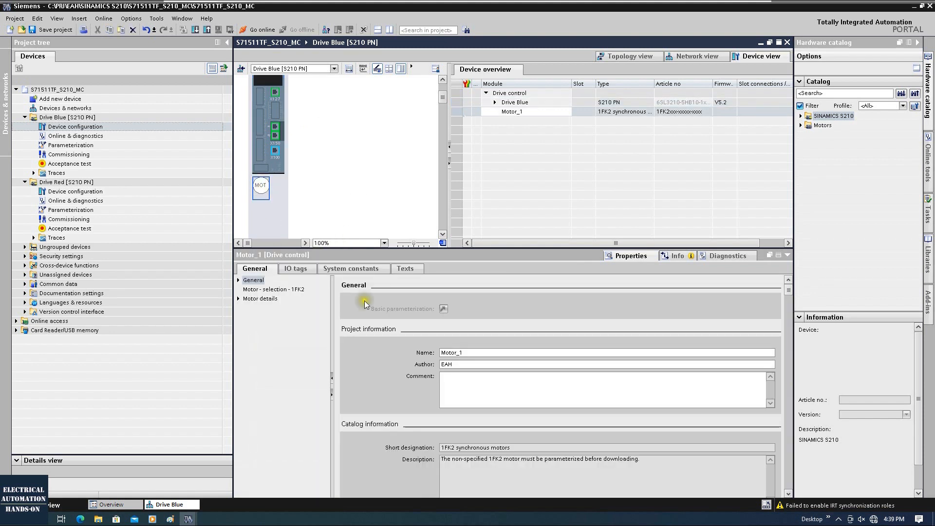
{"action": "left_click", "coordinate": [261, 290]}
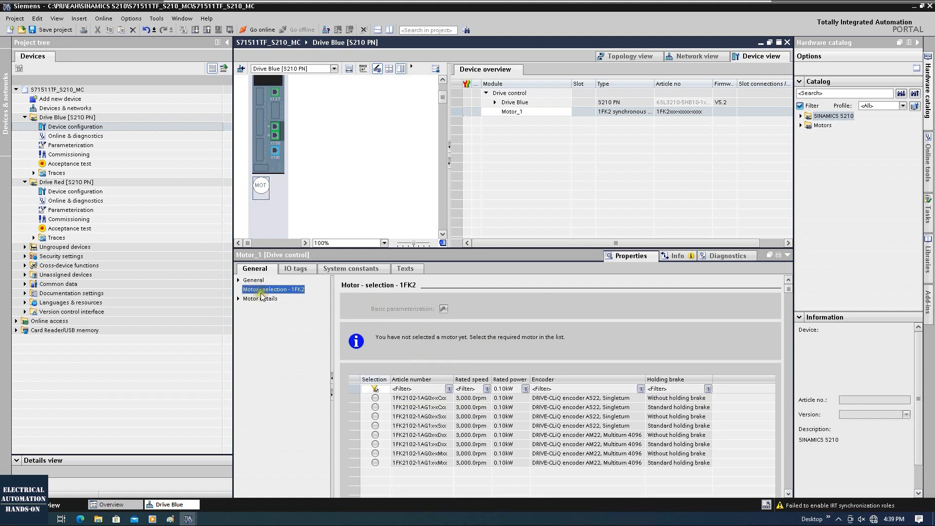
{"action": "left_click", "coordinate": [375, 390]}
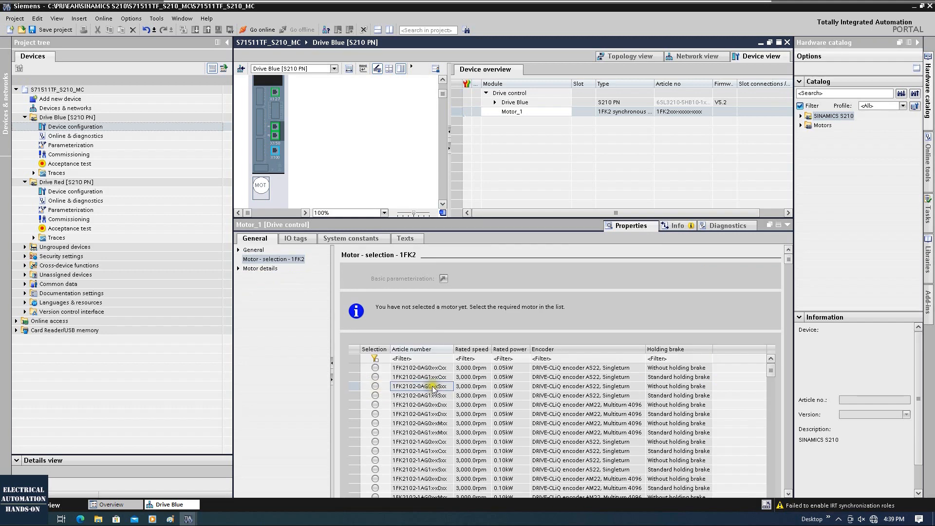
{"action": "left_click", "coordinate": [375, 386]}
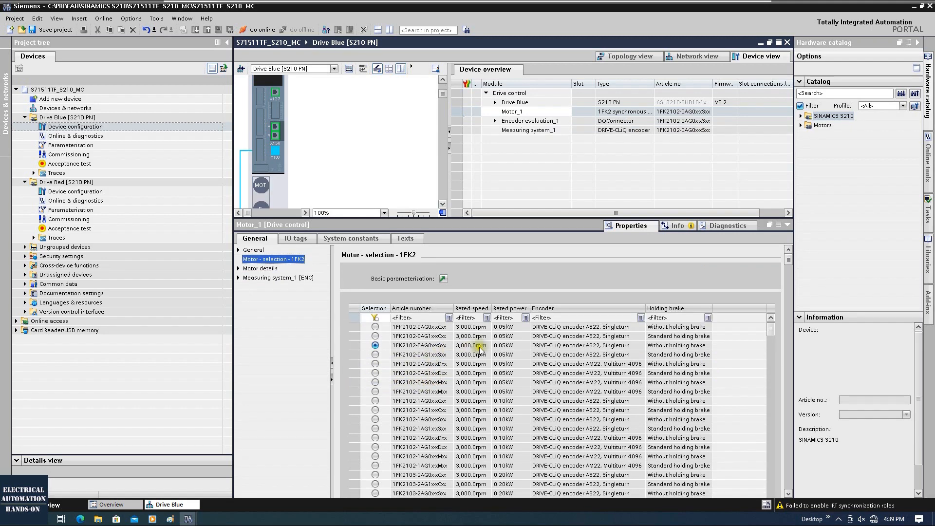
{"action": "scroll", "coordinate": [311, 178], "scroll_direction": "down", "scroll_amount": 2}
{"action": "left_click", "coordinate": [260, 152]}
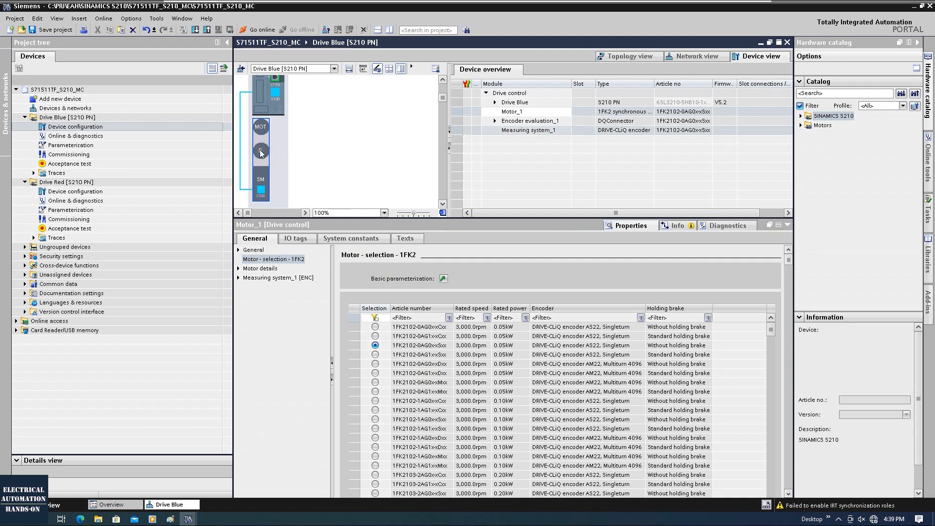
{"action": "left_click", "coordinate": [261, 153]}
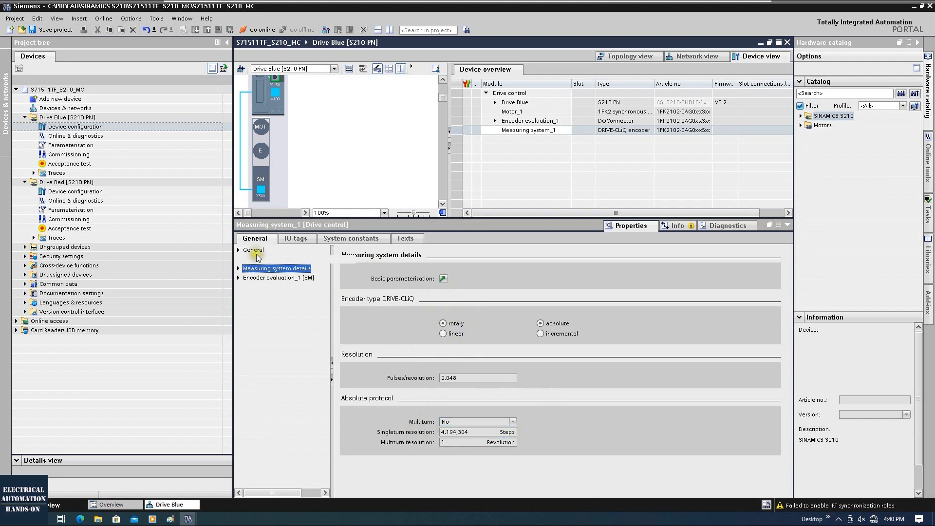
Step: Review the DRIVE-CLiQ encoder settings: 2,048 pulses per revolution, absolute protocol and article number
{"action": "left_click", "coordinate": [238, 268]}
{"action": "left_click", "coordinate": [271, 278]}
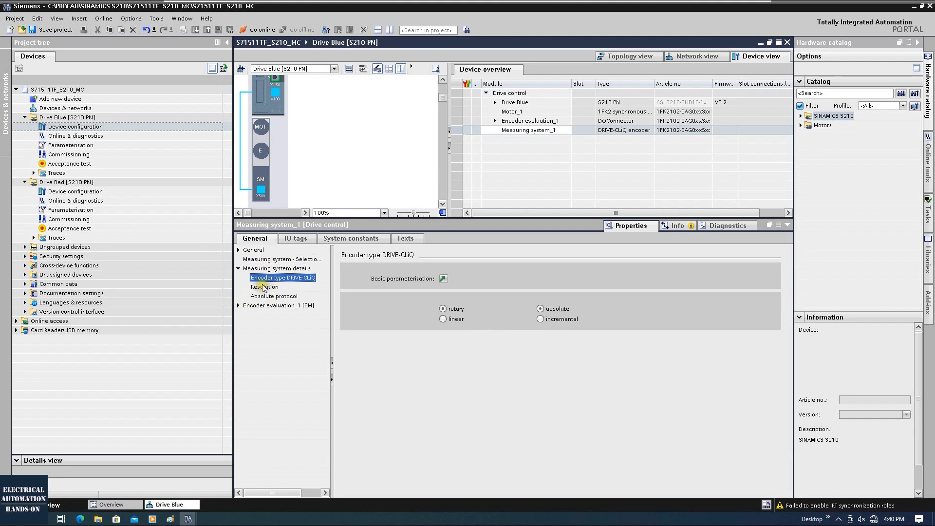
{"action": "left_click", "coordinate": [265, 287]}
{"action": "left_click", "coordinate": [454, 308]}
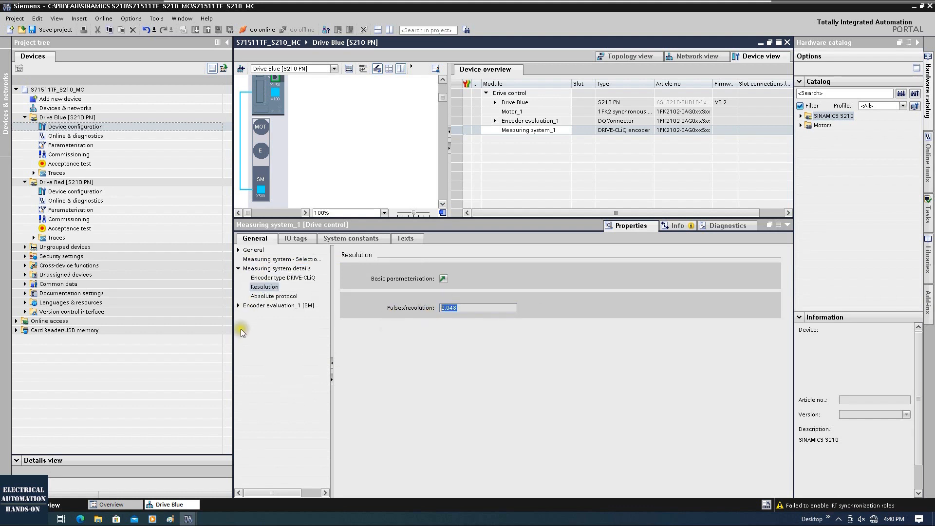
{"action": "left_click", "coordinate": [273, 296]}
{"action": "left_click", "coordinate": [269, 304]}
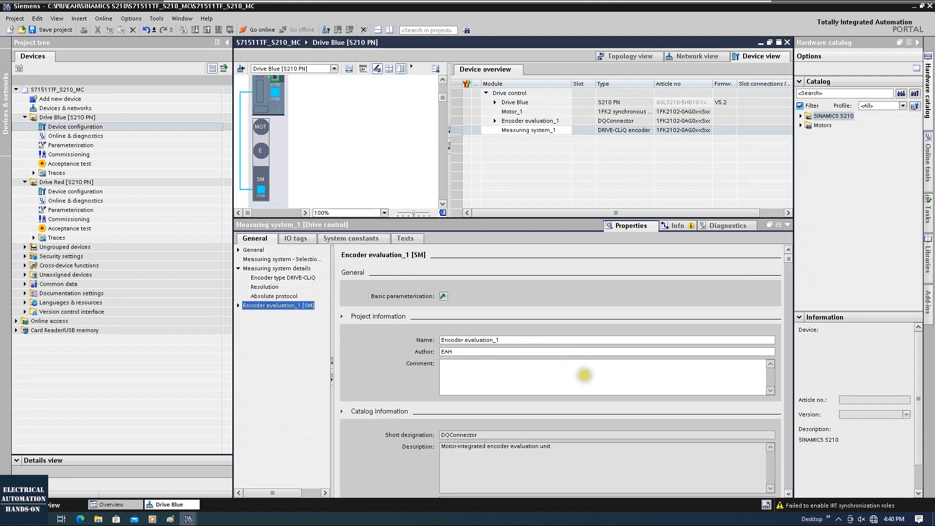
{"action": "scroll", "coordinate": [770, 341], "scroll_direction": "down", "scroll_amount": 1}
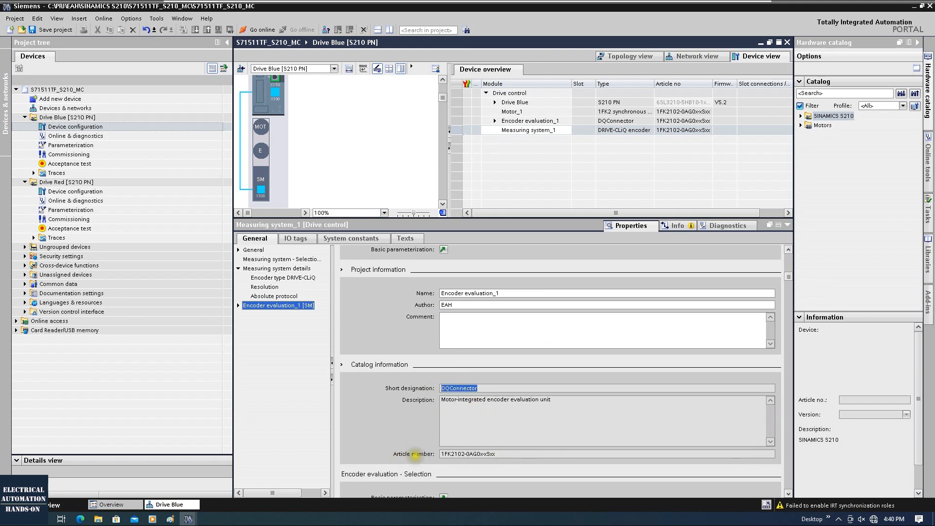
{"action": "left_click_drag", "start_coordinate": [440, 454], "coordinate": [497, 454]}
{"action": "scroll", "coordinate": [501, 458], "scroll_direction": "down", "scroll_amount": 1}
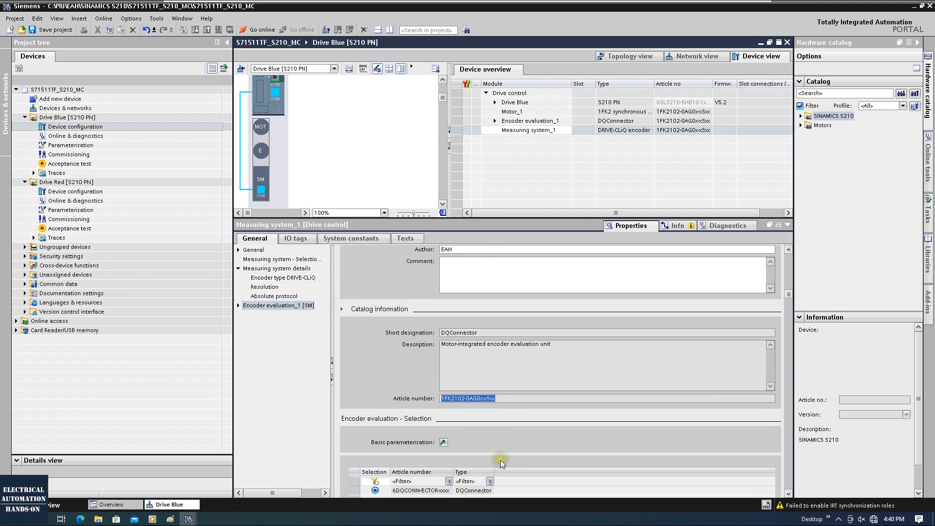
{"action": "left_click_drag", "start_coordinate": [455, 462], "coordinate": [491, 463]}
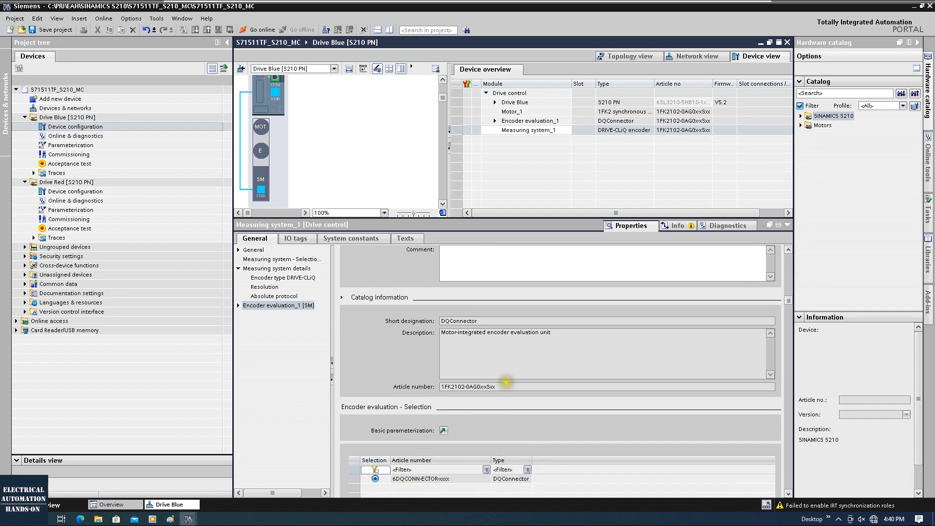
Step: Select Drive Blue and start Download to device
{"action": "left_click", "coordinate": [299, 127]}
{"action": "left_click", "coordinate": [278, 130]}
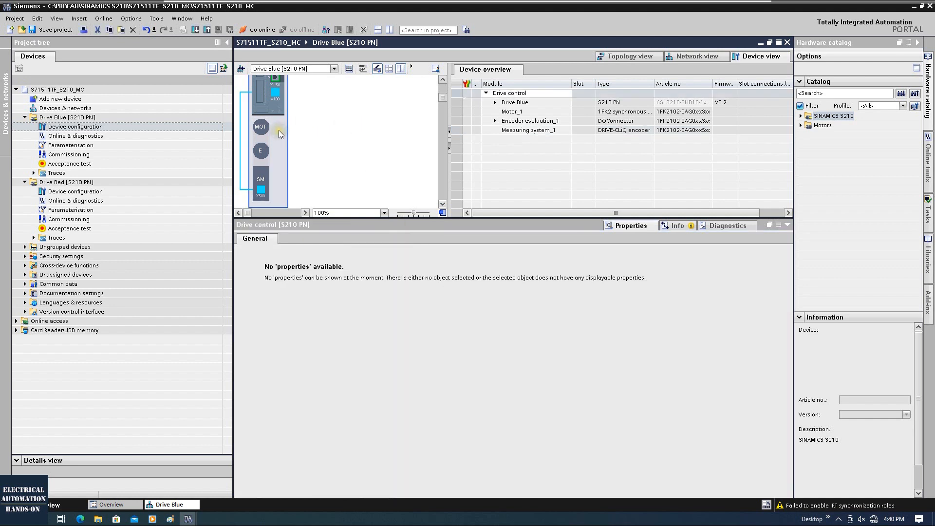
{"action": "left_click", "coordinate": [215, 117]}
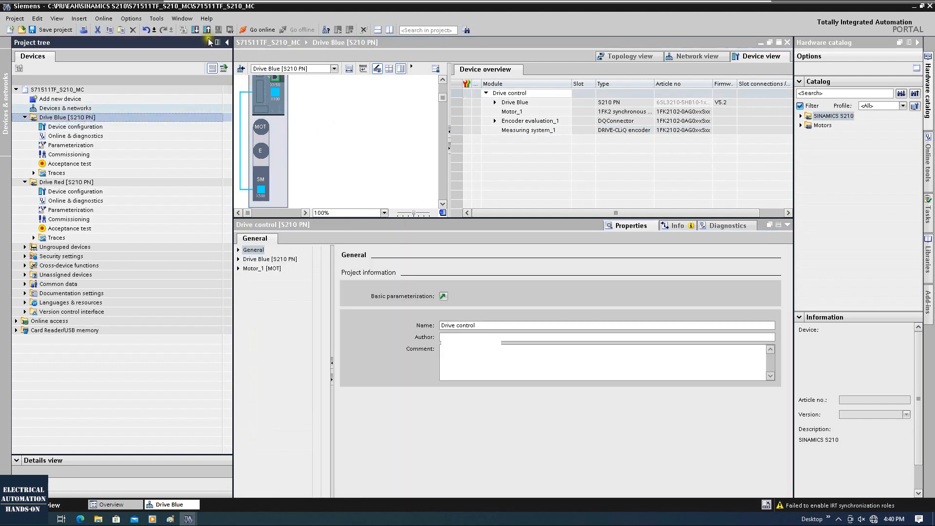
{"action": "left_click", "coordinate": [196, 30]}
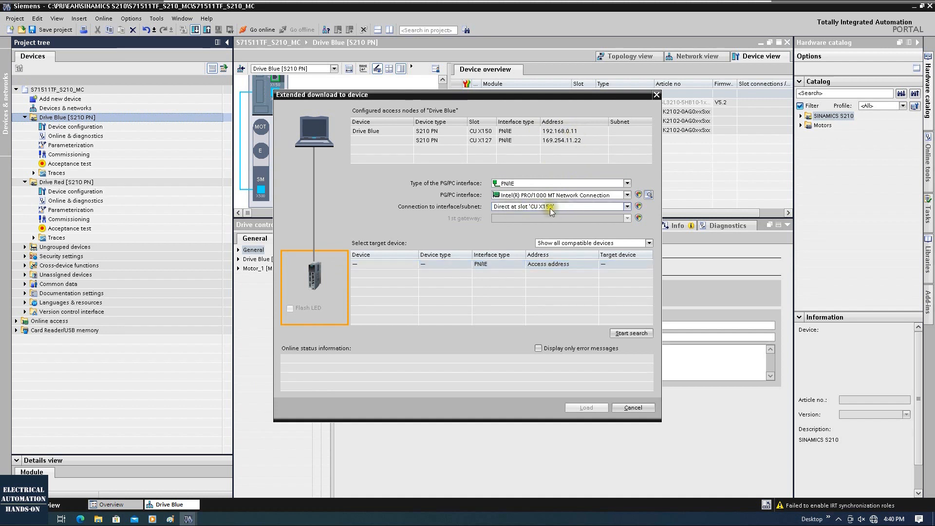
Step: Find driveblue at 192.168.0.11 and load the configuration with retentive parameter saving
{"action": "left_click", "coordinate": [631, 334]}
{"action": "left_click", "coordinate": [372, 265]}
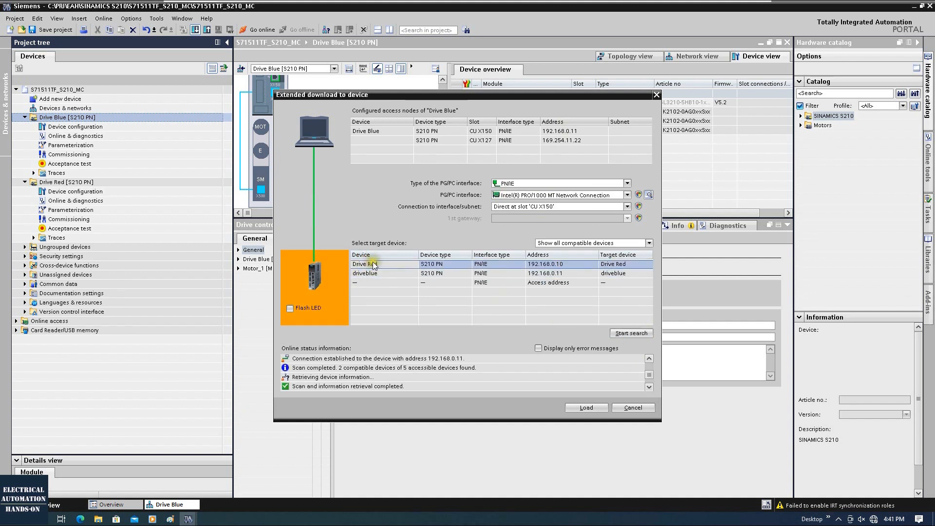
{"action": "left_click", "coordinate": [422, 273]}
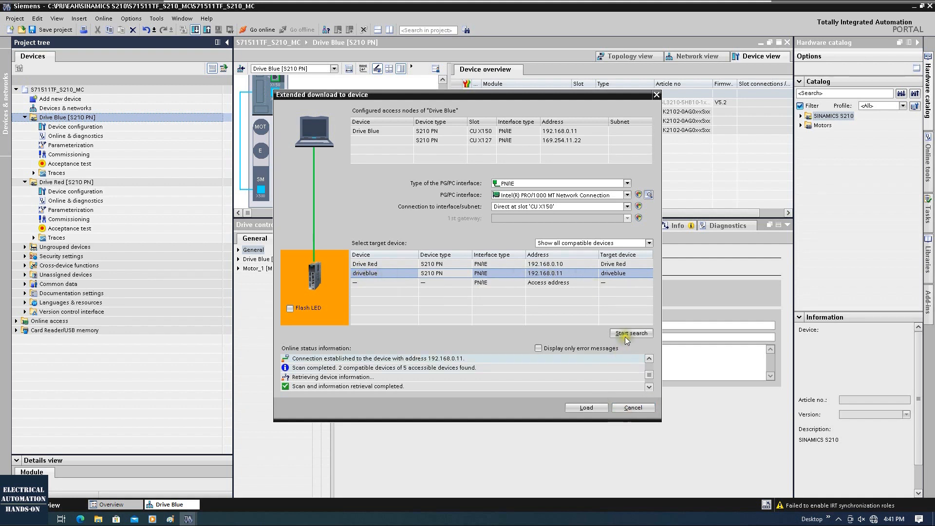
{"action": "left_click", "coordinate": [582, 407]}
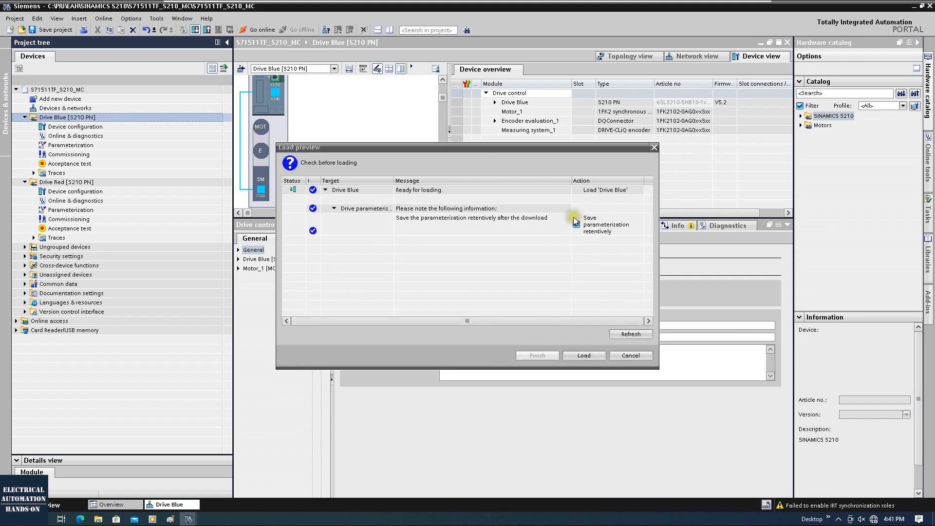
{"action": "left_click", "coordinate": [584, 357]}
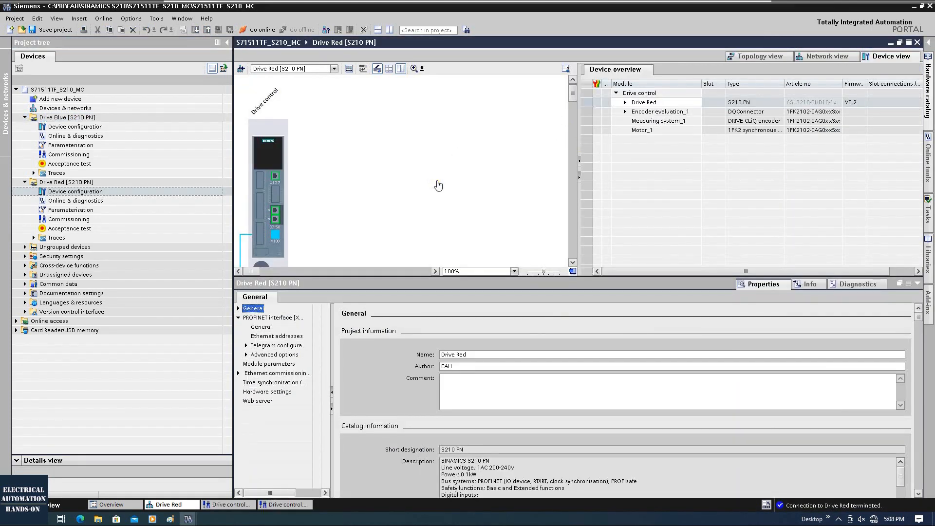
Step: Set a password for the Administrator user in Drive Red's web server settings
{"action": "left_click", "coordinate": [256, 401]}
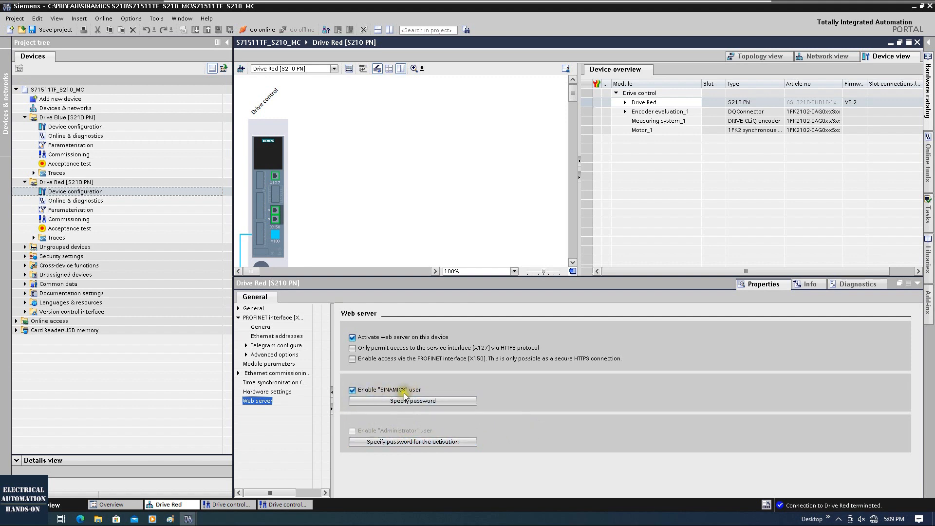
{"action": "left_click", "coordinate": [398, 442]}
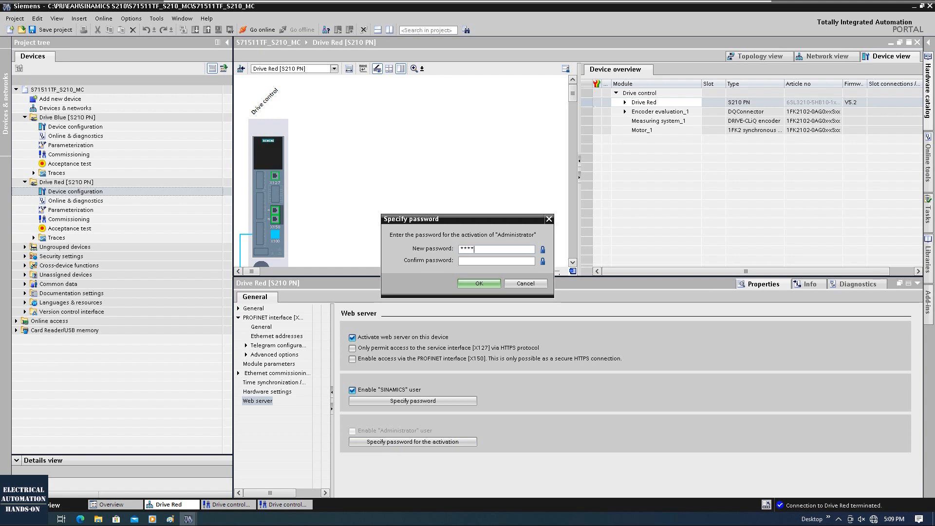
{"action": "left_click", "coordinate": [476, 260]}
{"action": "left_click", "coordinate": [486, 284]}
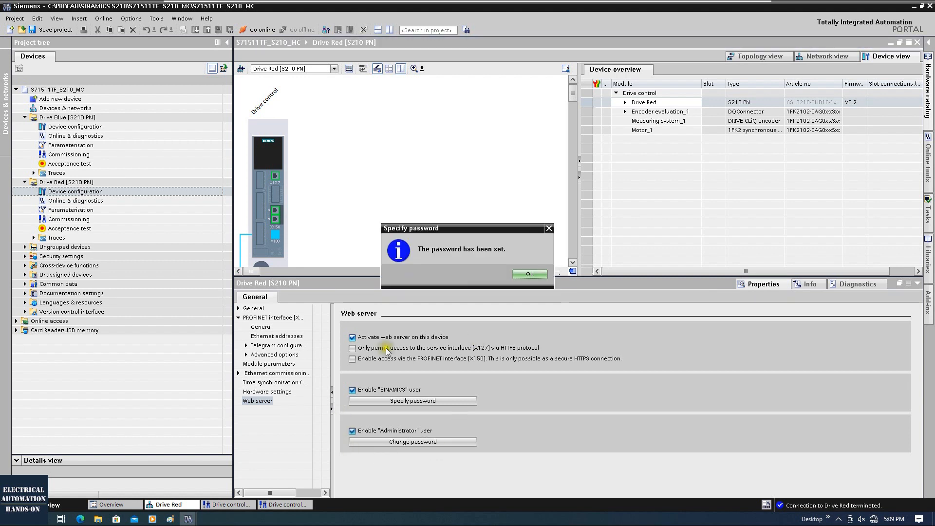
{"action": "left_click", "coordinate": [527, 275]}
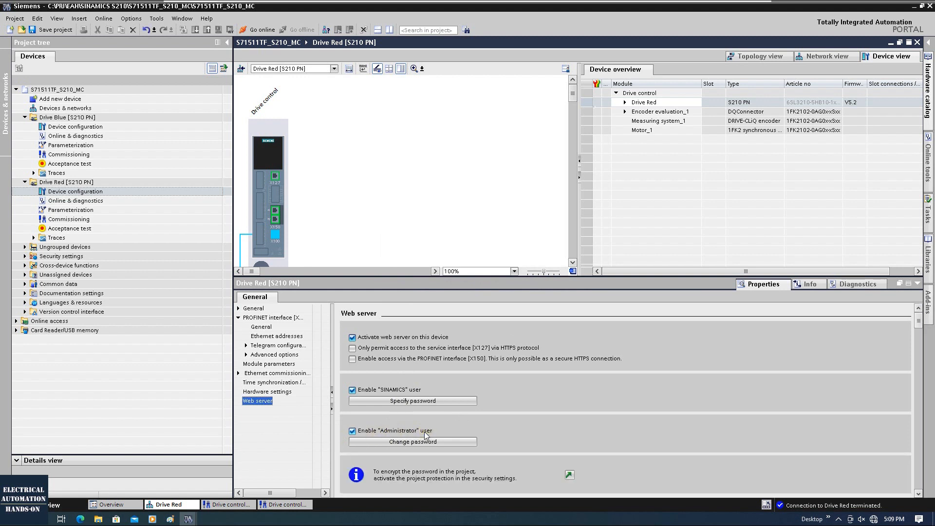
{"action": "left_click", "coordinate": [352, 360]}
{"action": "left_click", "coordinate": [353, 360]}
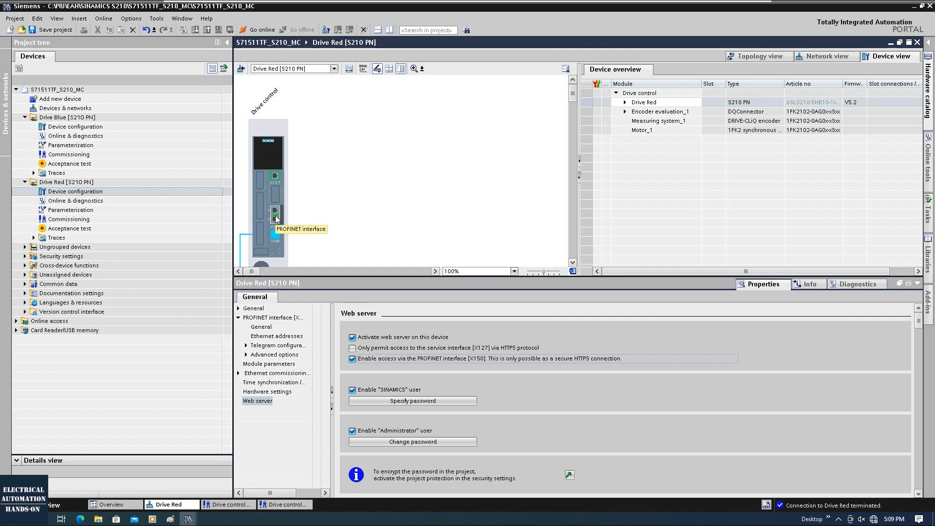
{"action": "scroll", "coordinate": [682, 448], "scroll_direction": "down", "scroll_amount": 1}
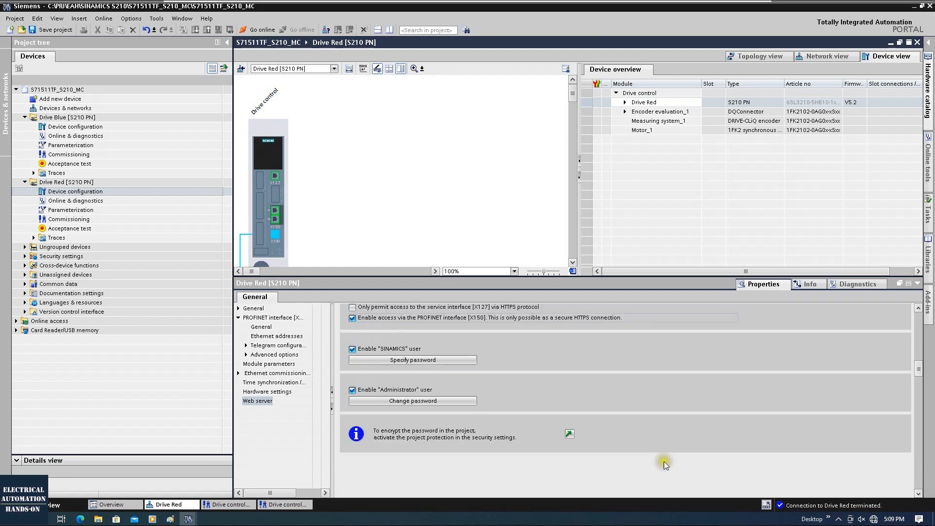
{"action": "double_click", "coordinate": [73, 128]}
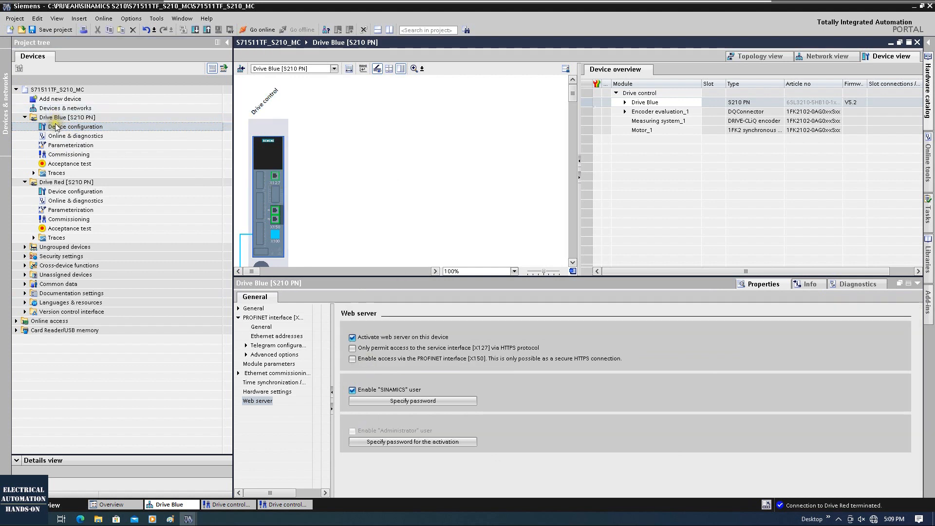
Step: Activate Drive Blue's web server Administrator user with a confirmed password, then select Drive Blue
{"action": "left_click", "coordinate": [261, 185]}
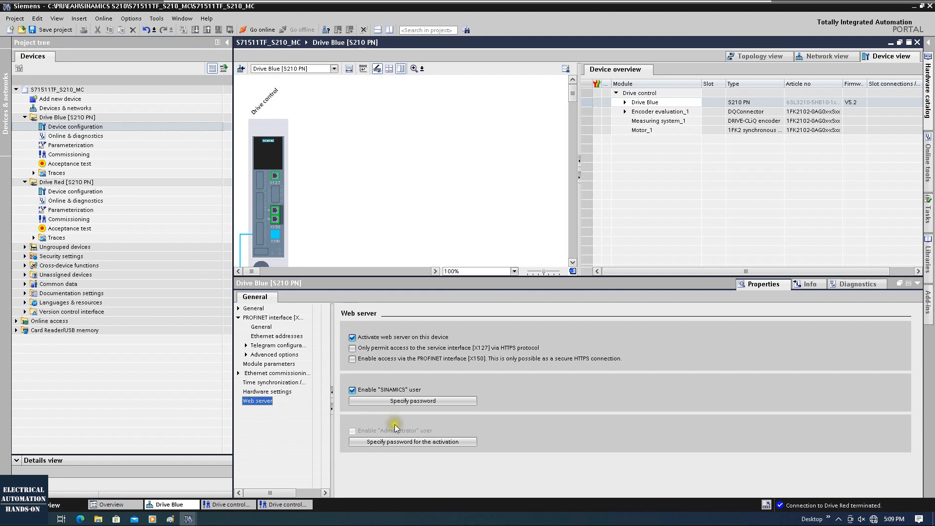
{"action": "left_click", "coordinate": [368, 442]}
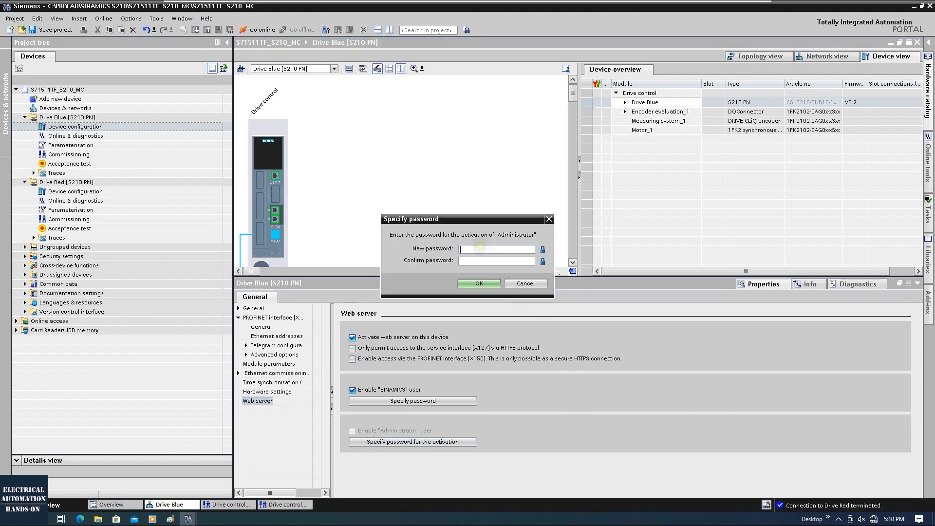
{"action": "type", "text": "********"}
{"action": "key", "text": "Tab"}
{"action": "type", "text": "********"}
{"action": "left_click", "coordinate": [478, 282]}
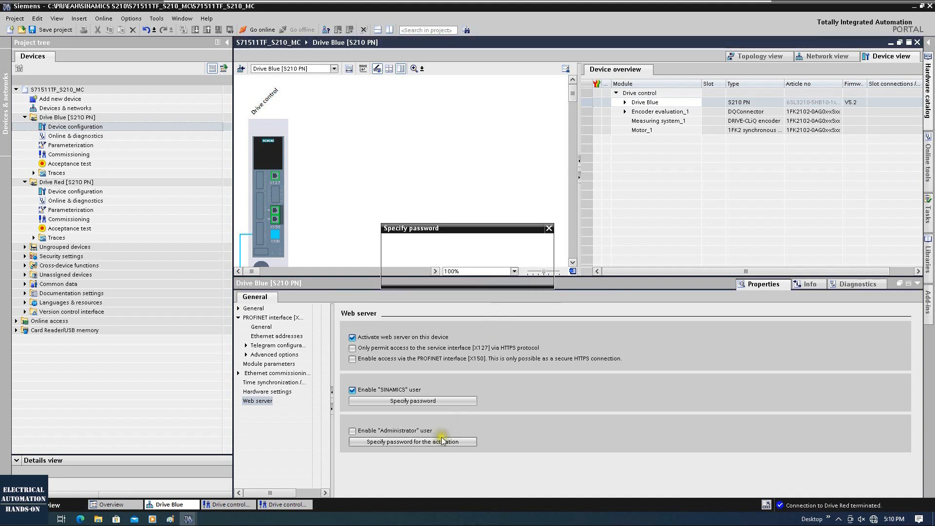
{"action": "left_click", "coordinate": [530, 274]}
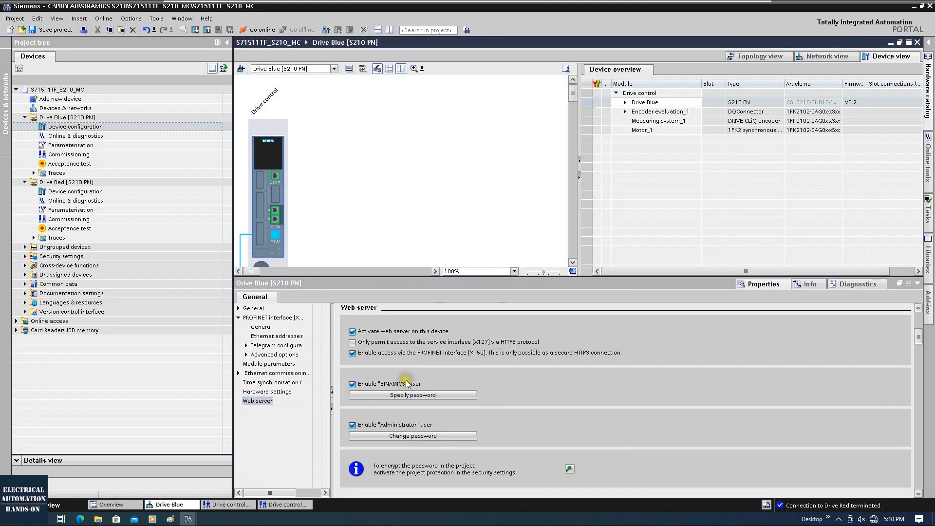
{"action": "left_click", "coordinate": [353, 164]}
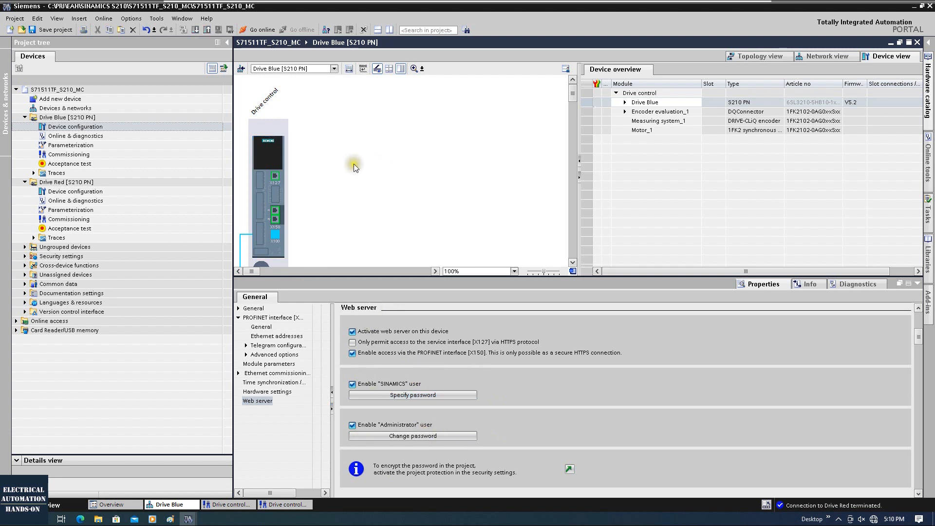
{"action": "left_click", "coordinate": [83, 118]}
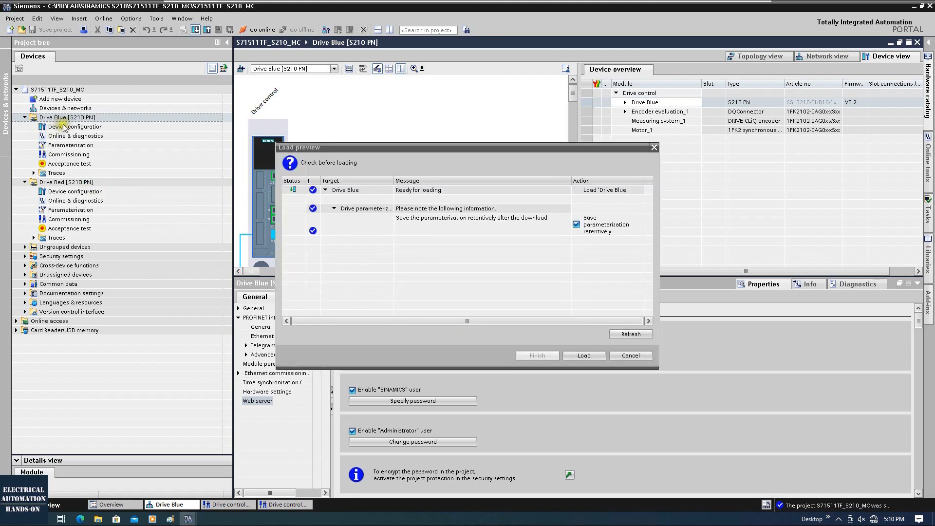
Step: Load the configuration to Drive Blue, then Drive Red, each saved retentively
{"action": "left_click", "coordinate": [594, 356]}
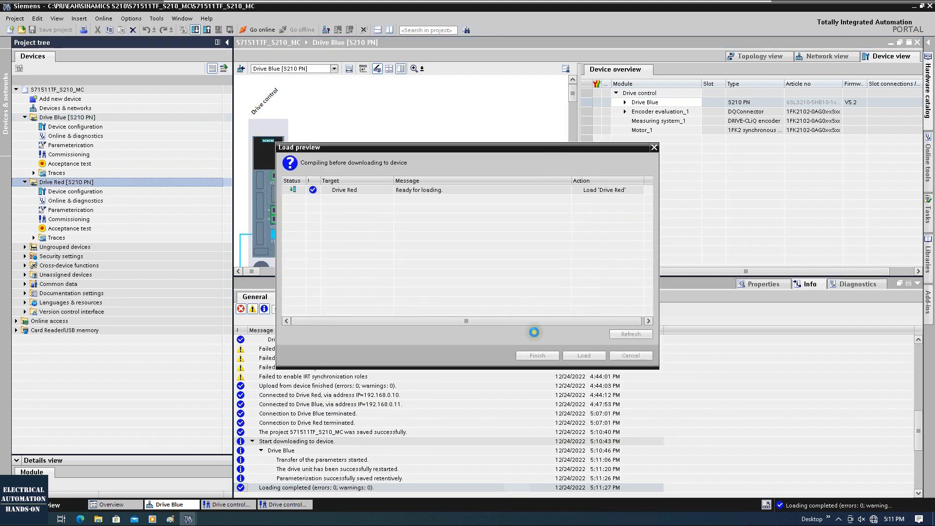
{"action": "left_click", "coordinate": [595, 357]}
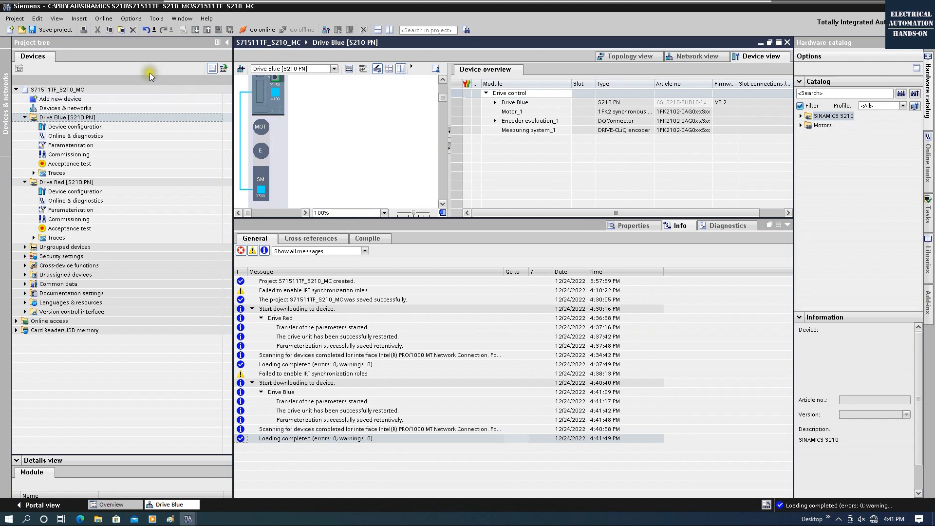
Step: Go online and open the Commissioning control panel of Drive Red [S210 PN]
{"action": "left_click", "coordinate": [262, 29]}
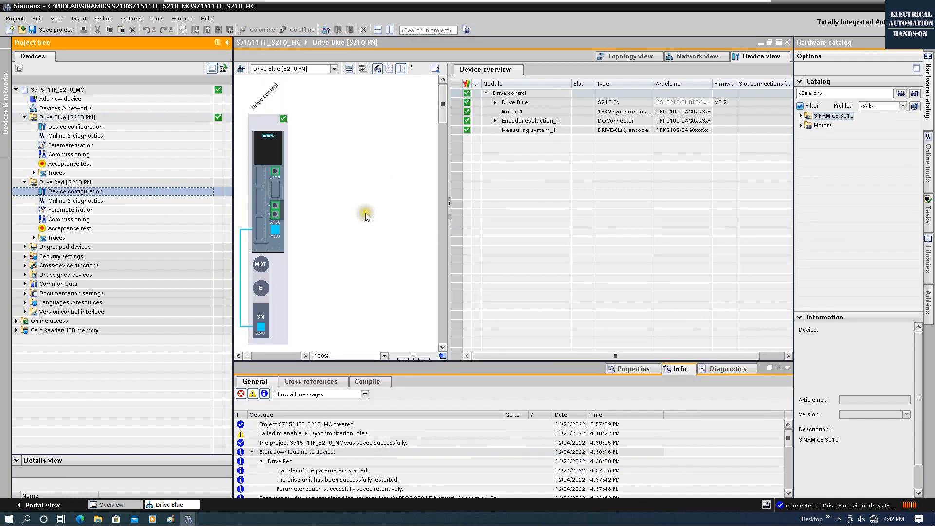
{"action": "left_click", "coordinate": [87, 191]}
{"action": "double_click", "coordinate": [80, 224]}
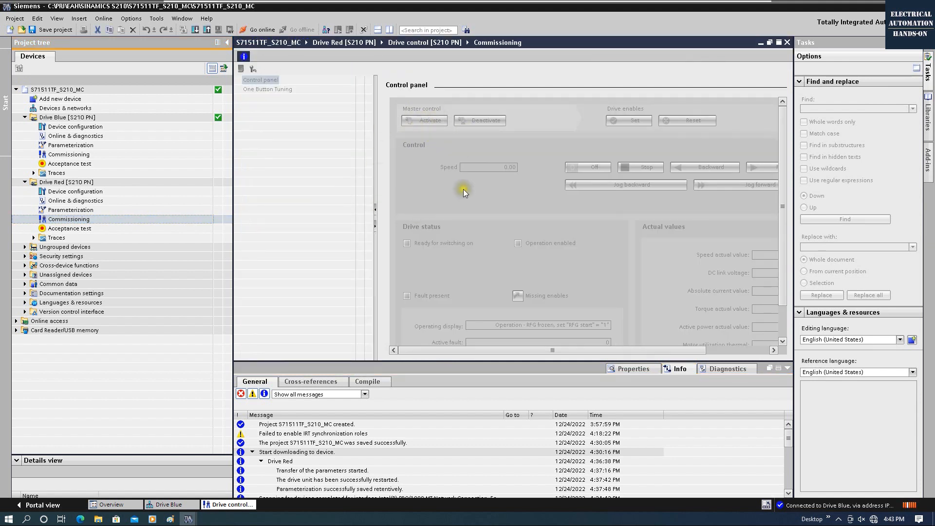
Step: Upload Drive Red's parameters from the device (software) into the project
{"action": "left_click", "coordinate": [80, 183]}
{"action": "right_click", "coordinate": [80, 184]}
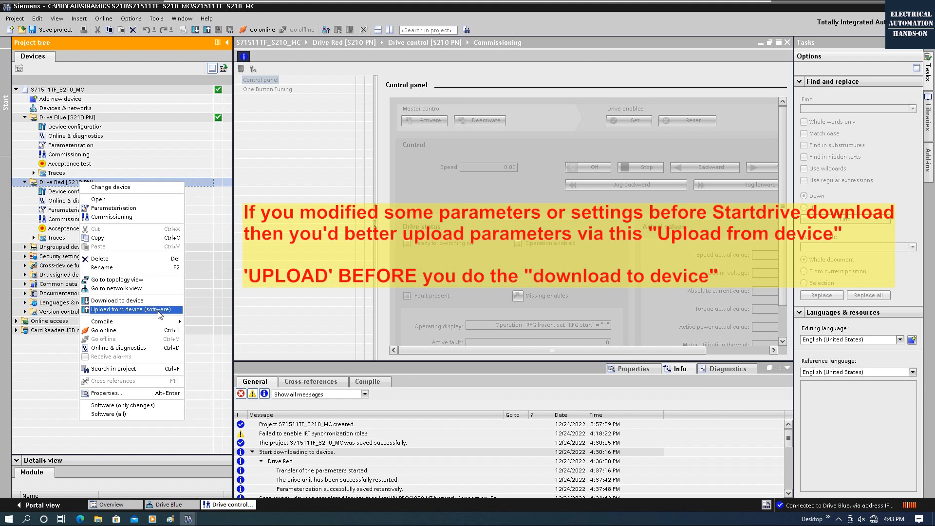
{"action": "left_click", "coordinate": [158, 312]}
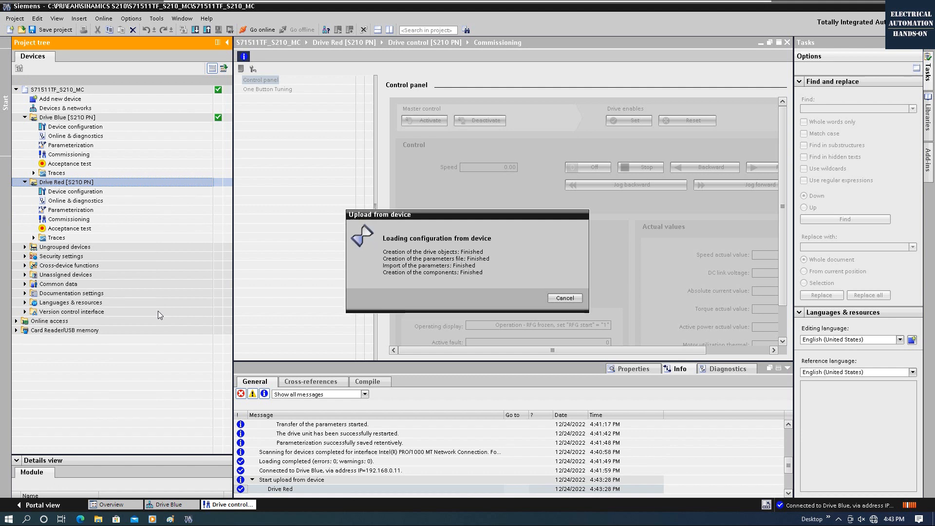
Step: Connect online to Drive Blue and upload its parameters from the device into the project
{"action": "left_click", "coordinate": [85, 118]}
{"action": "left_click", "coordinate": [261, 30]}
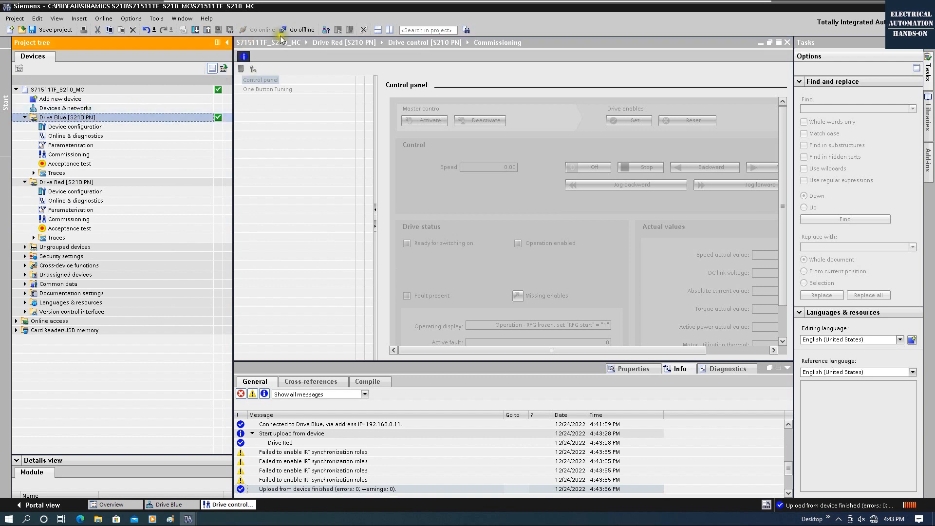
{"action": "right_click", "coordinate": [71, 117]}
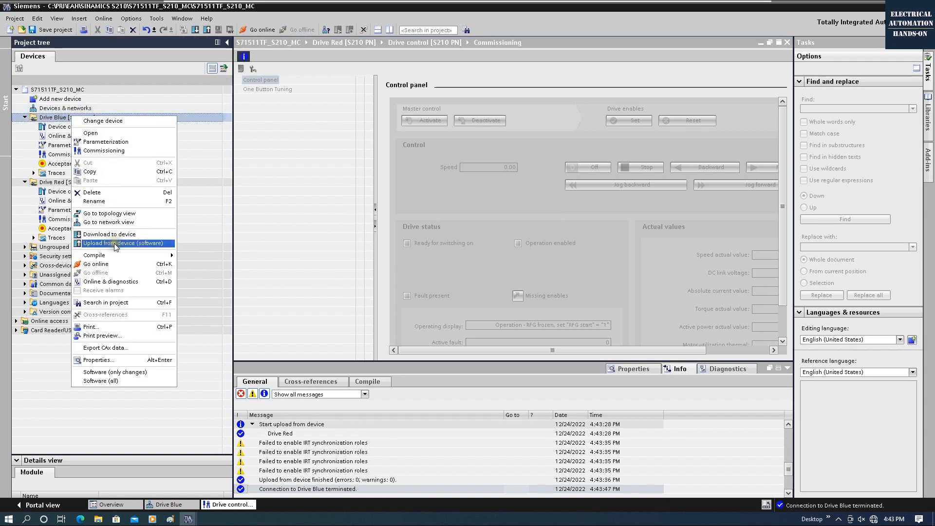
{"action": "left_click", "coordinate": [140, 246]}
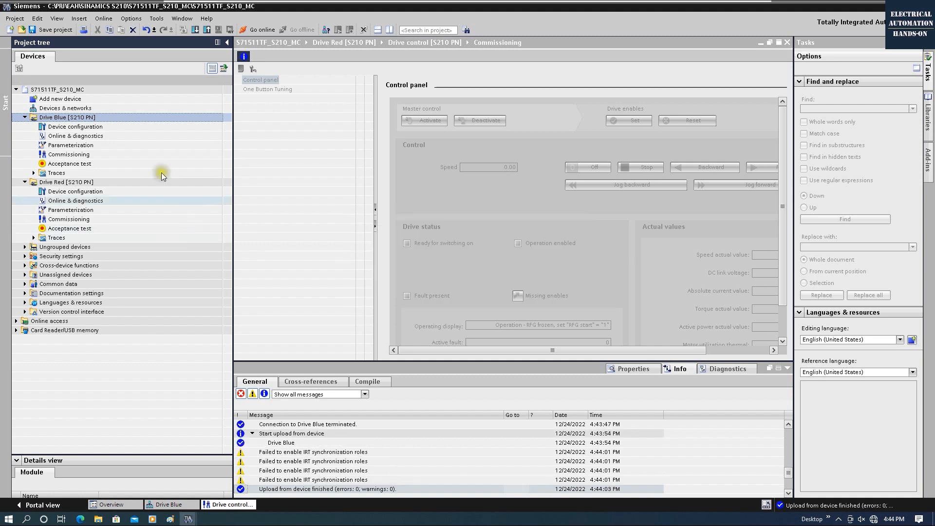
{"action": "left_click", "coordinate": [96, 146]}
{"action": "left_click", "coordinate": [71, 183]}
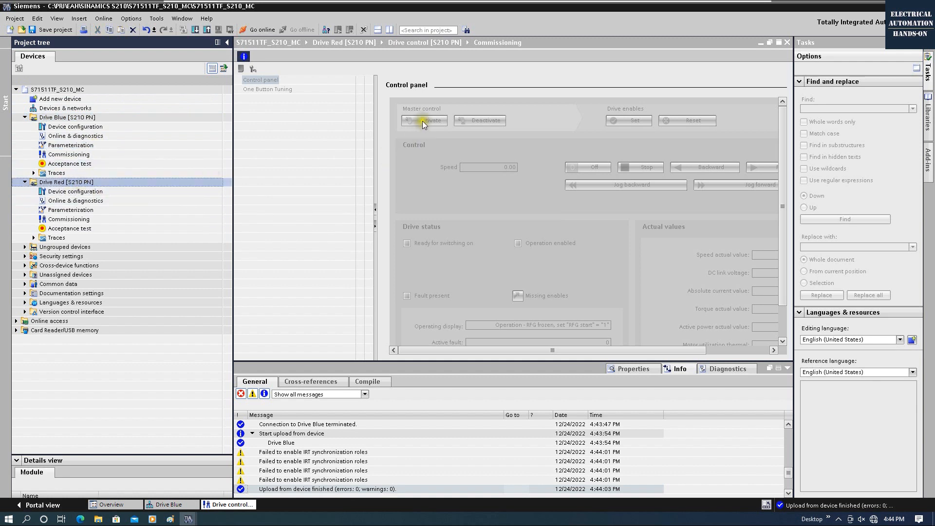
Step: Go online with Drive Red and activate its master control with 2000 ms monitoring time
{"action": "left_click", "coordinate": [252, 30]}
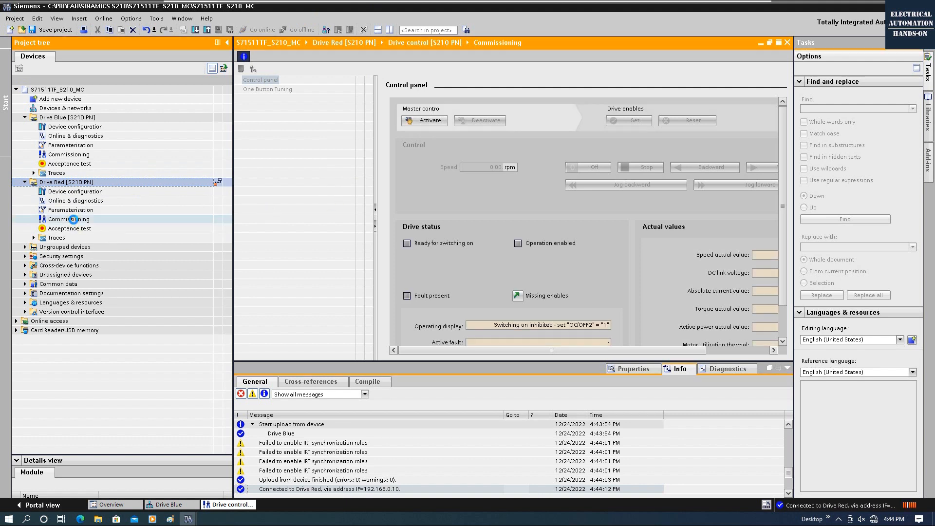
{"action": "left_click", "coordinate": [73, 219]}
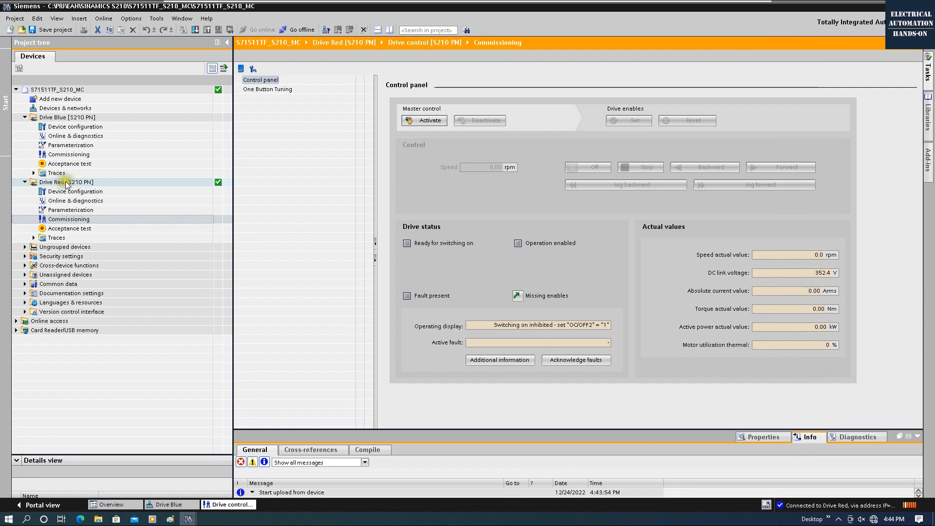
{"action": "left_click", "coordinate": [73, 219]}
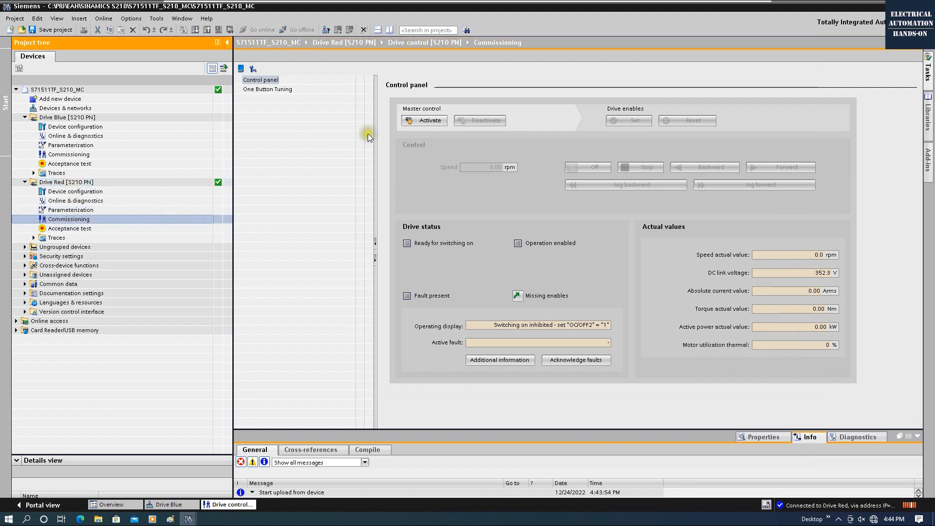
{"action": "left_click", "coordinate": [430, 122]}
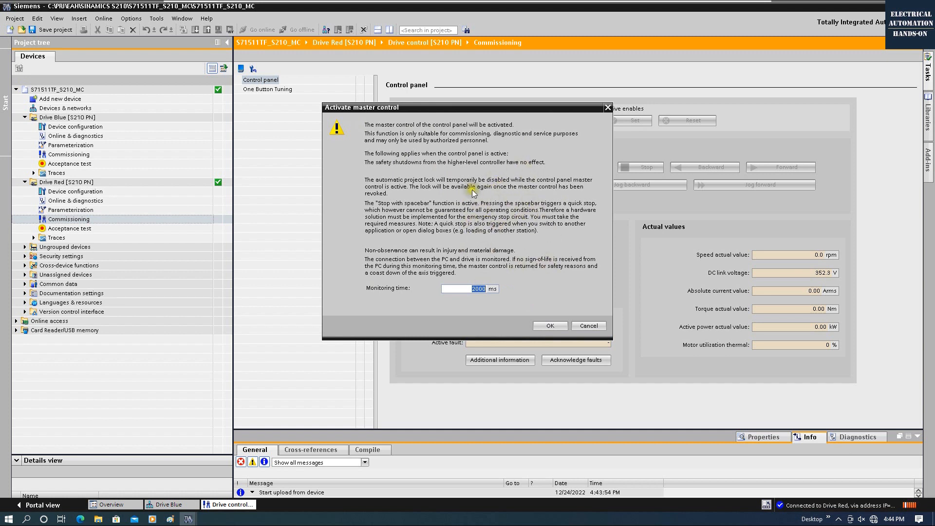
{"action": "left_click", "coordinate": [550, 325]}
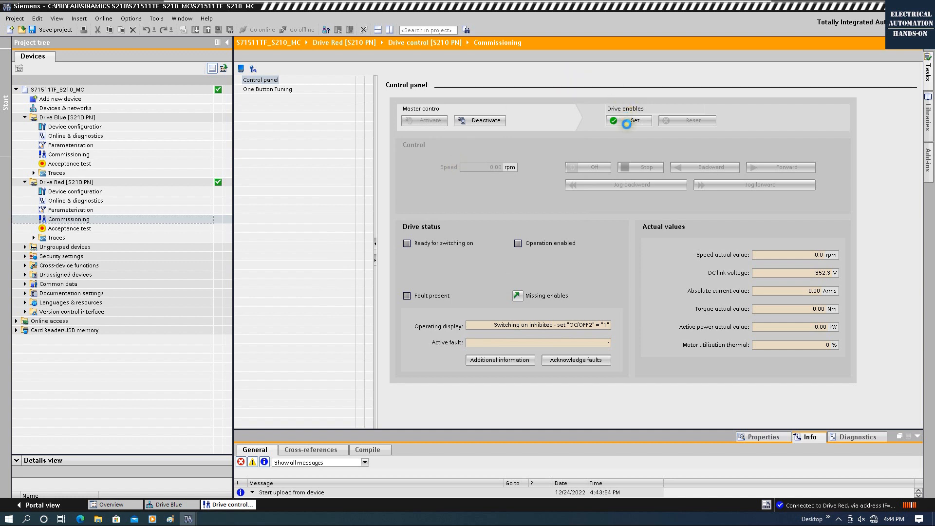
Step: Set Drive Red's enables and jog the motor forward and backward at 60 rpm
{"action": "left_click", "coordinate": [628, 122]}
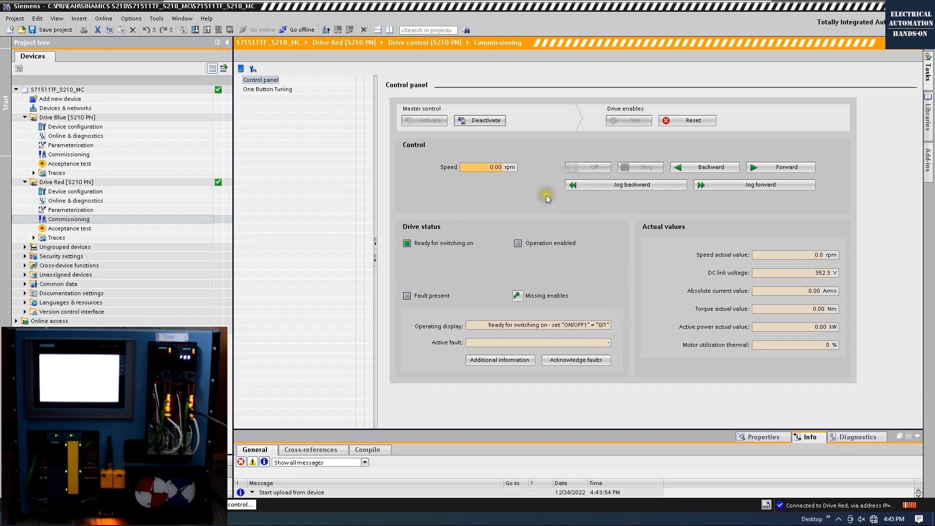
{"action": "left_click", "coordinate": [482, 167]}
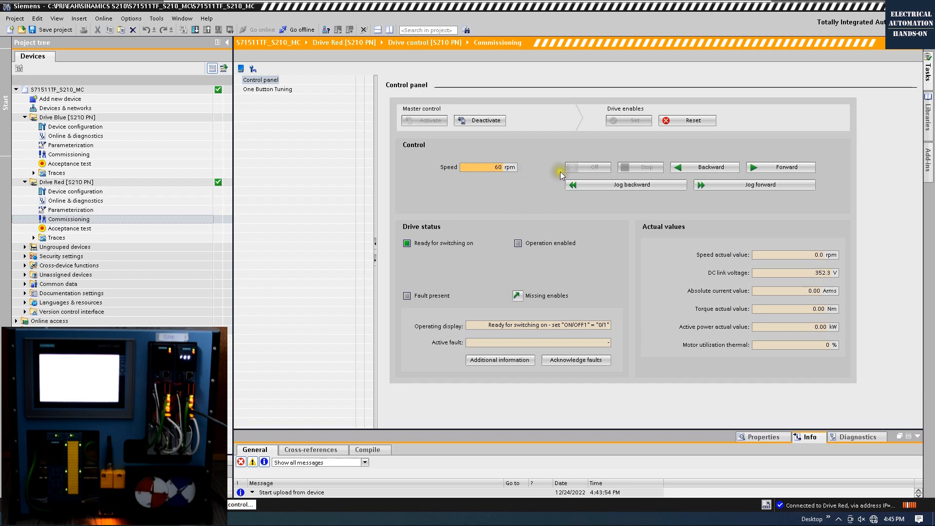
{"action": "left_click", "coordinate": [764, 187]}
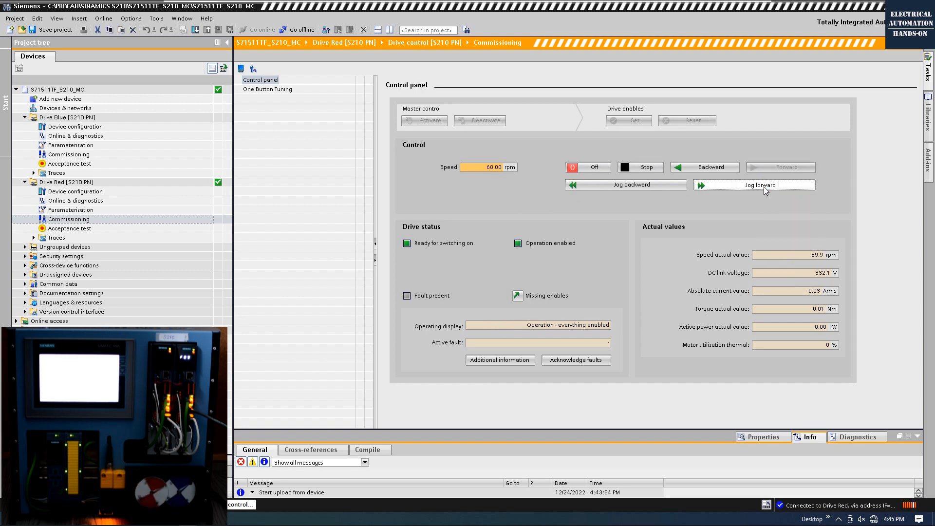
{"action": "left_click", "coordinate": [631, 188]}
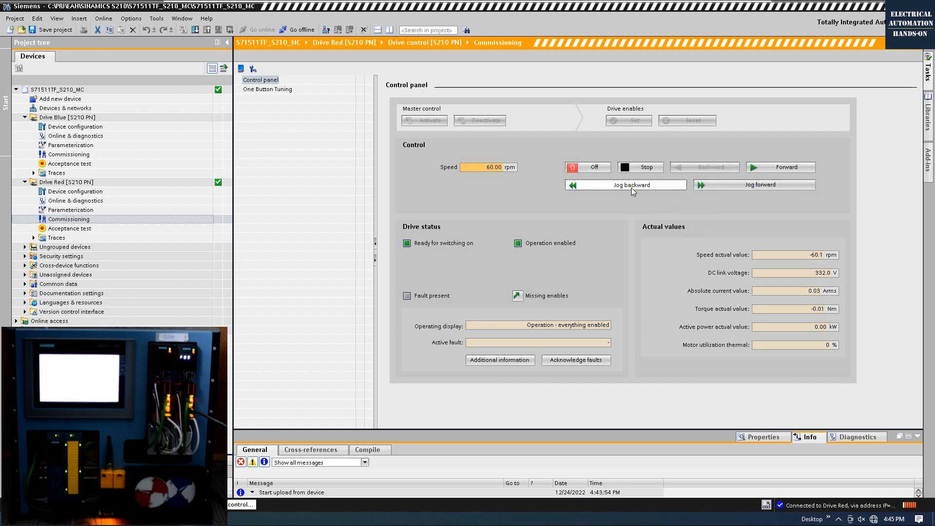
Step: Run the motor forward, then backward, switching off after each, and reset the enables
{"action": "left_click", "coordinate": [779, 169]}
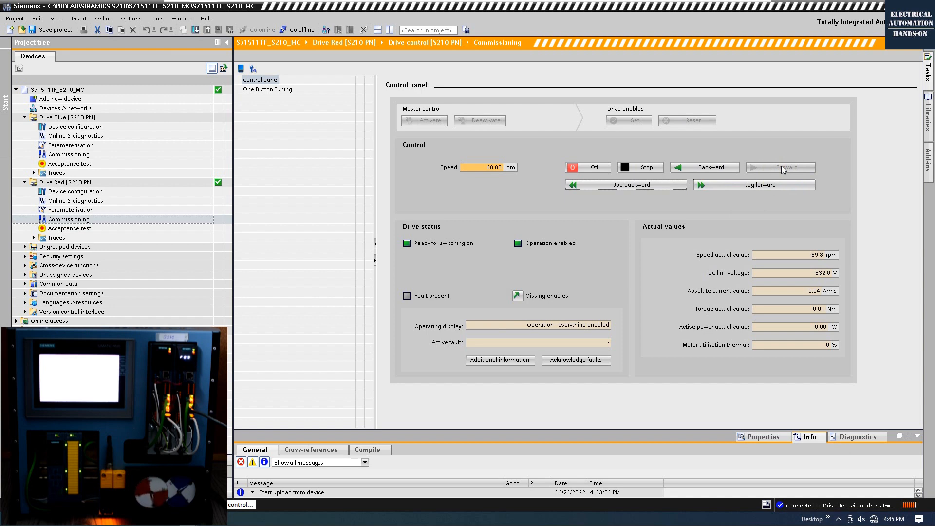
{"action": "left_click", "coordinate": [589, 168]}
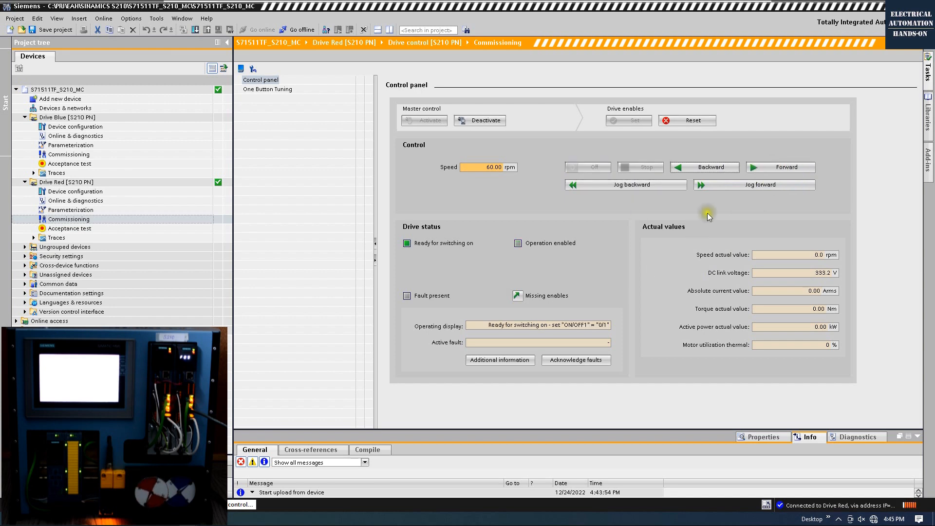
{"action": "left_click", "coordinate": [717, 167]}
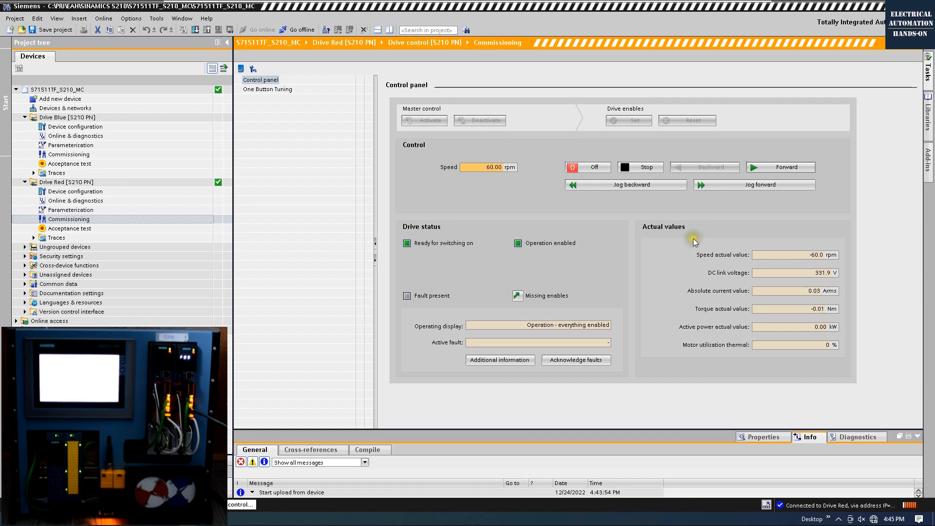
{"action": "left_click", "coordinate": [596, 166]}
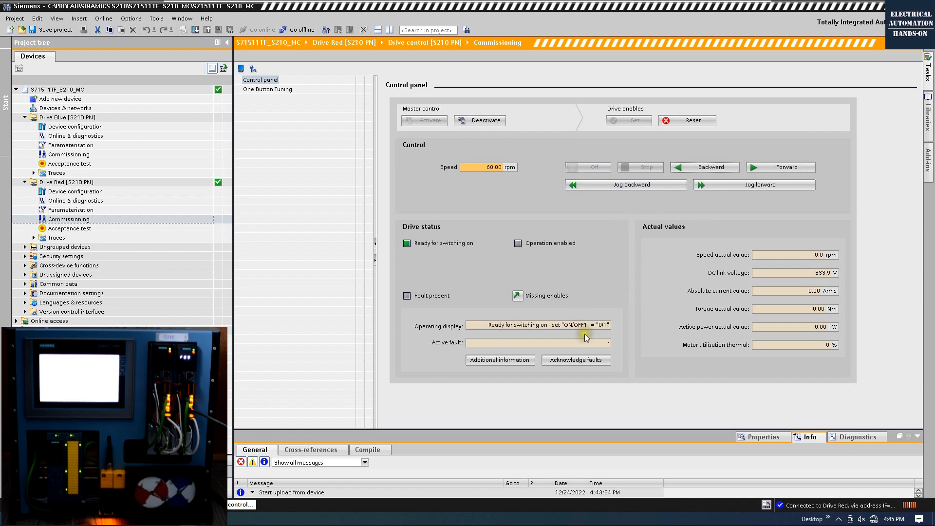
{"action": "left_click", "coordinate": [696, 118]}
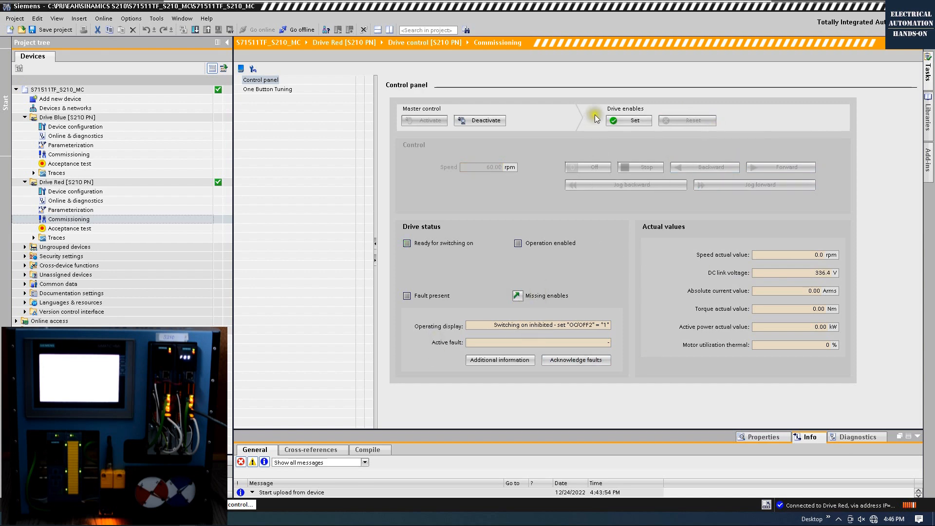
Step: Run Drive Red forward at 60 rpm, stop it, and release master control
{"action": "left_click", "coordinate": [643, 122]}
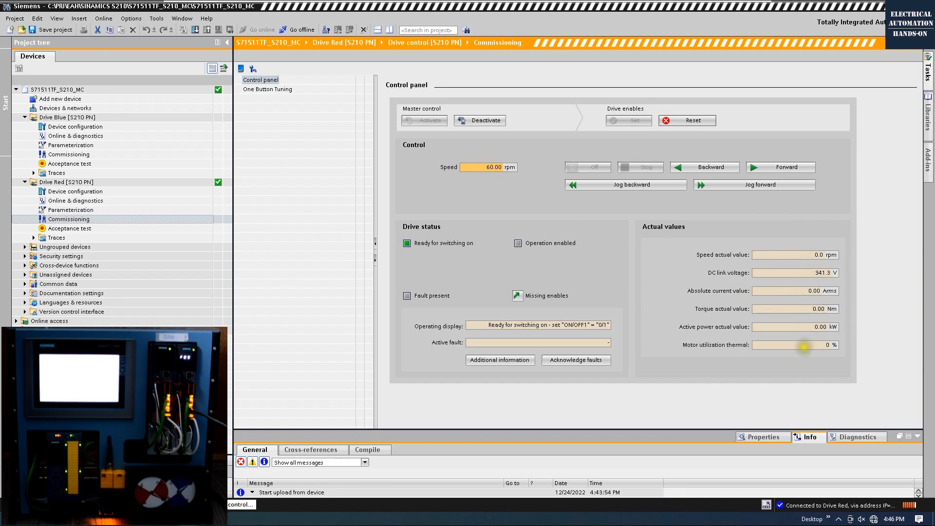
{"action": "left_click", "coordinate": [767, 173]}
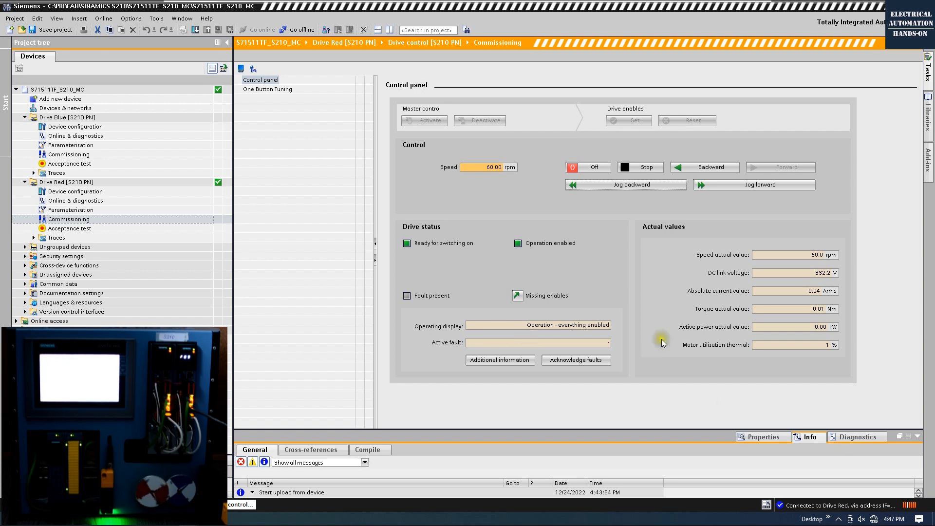
{"action": "left_click", "coordinate": [644, 169]}
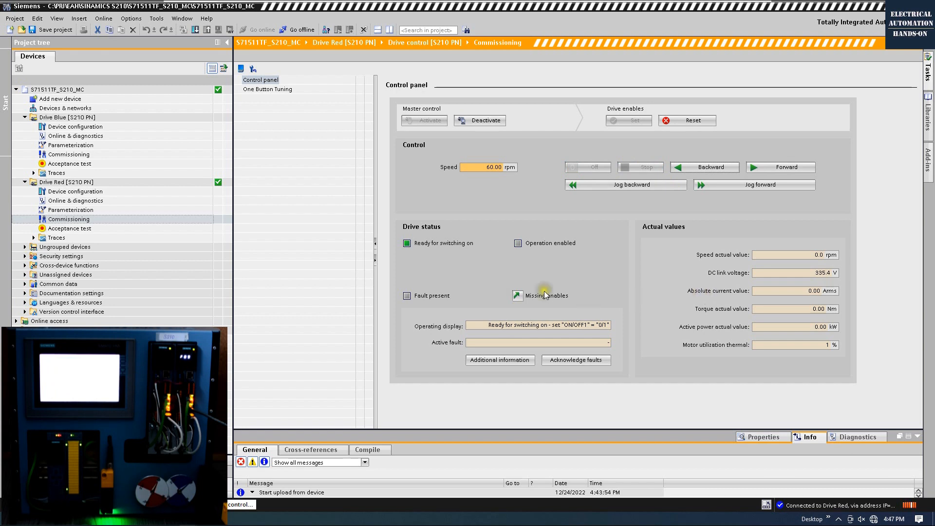
{"action": "left_click", "coordinate": [482, 120]}
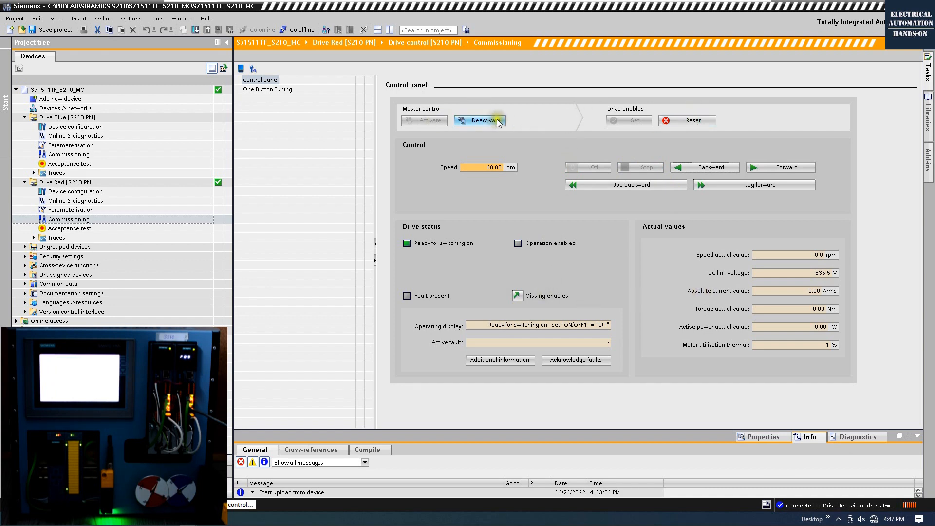
{"action": "left_click", "coordinate": [530, 312]}
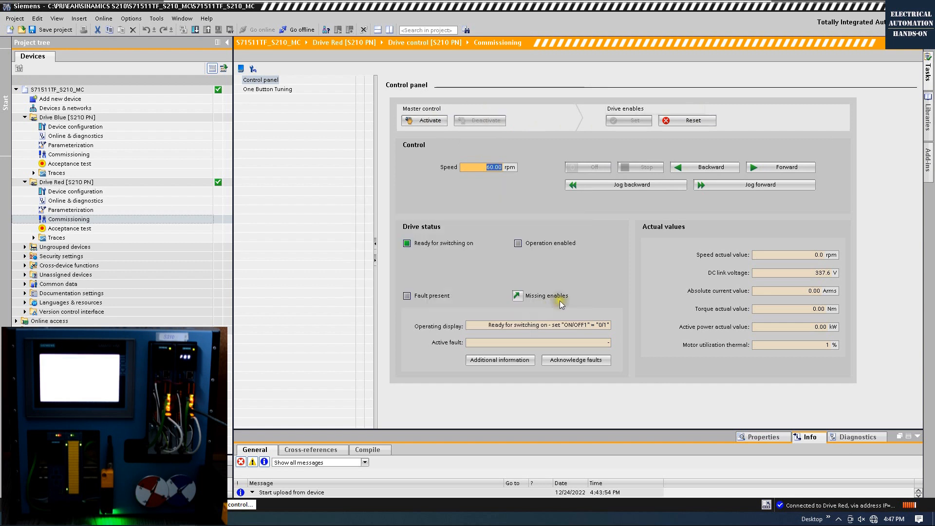
Step: Bring Drive Blue online and open its Commissioning panel
{"action": "left_click", "coordinate": [69, 118]}
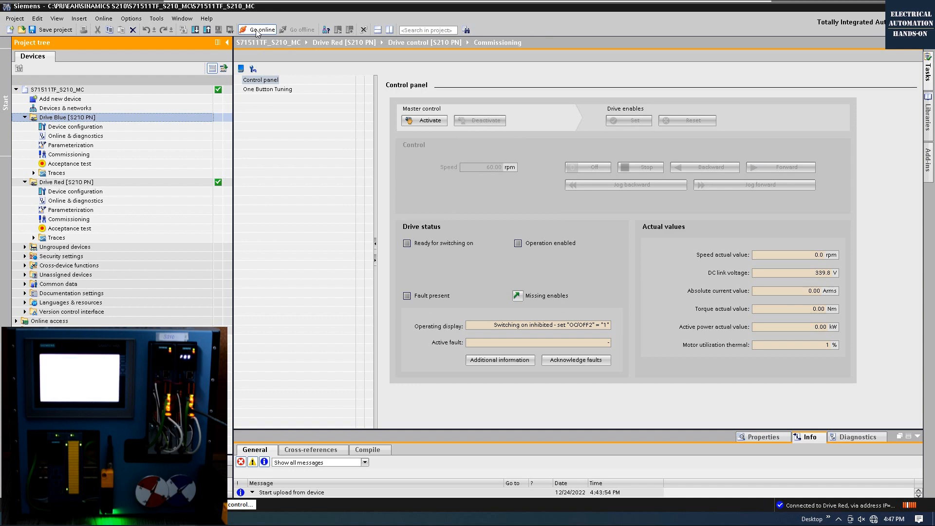
{"action": "left_click", "coordinate": [257, 30]}
{"action": "left_click", "coordinate": [84, 155]}
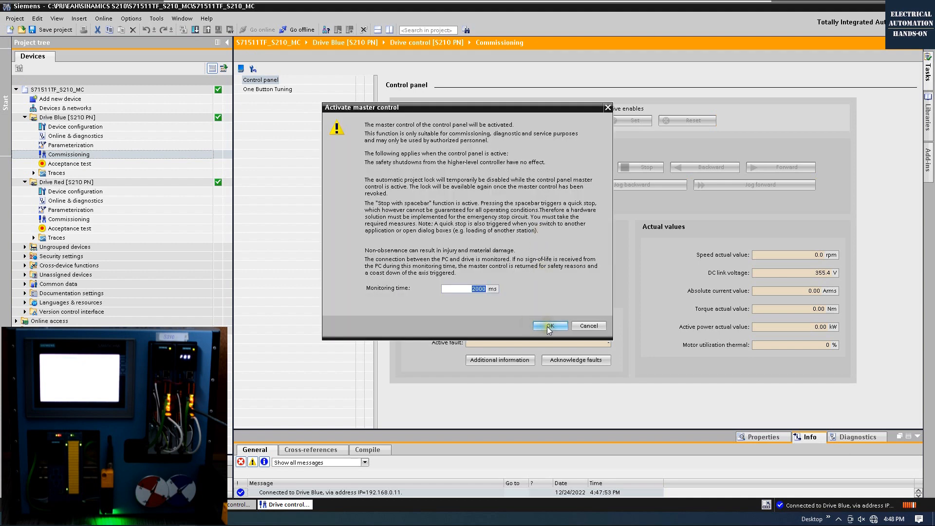
Step: Confirm master control of Drive Blue, reset then set its enables, and enter a 60 rpm setpoint
{"action": "left_click", "coordinate": [548, 326]}
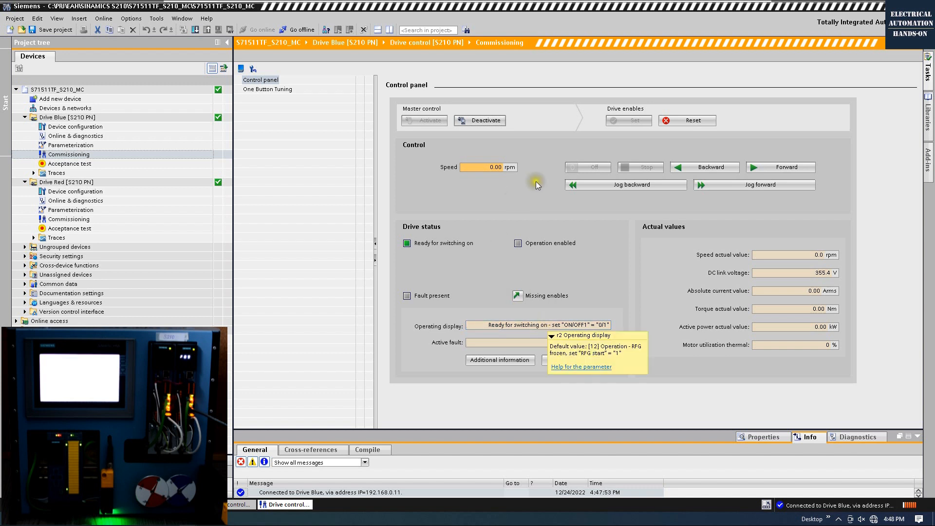
{"action": "left_click", "coordinate": [676, 120]}
{"action": "left_click", "coordinate": [761, 147]}
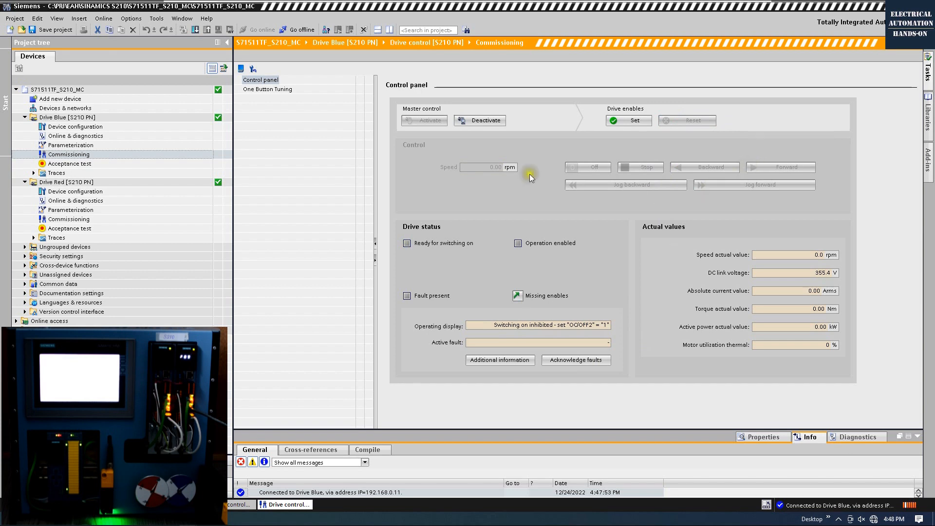
{"action": "left_click", "coordinate": [620, 119]}
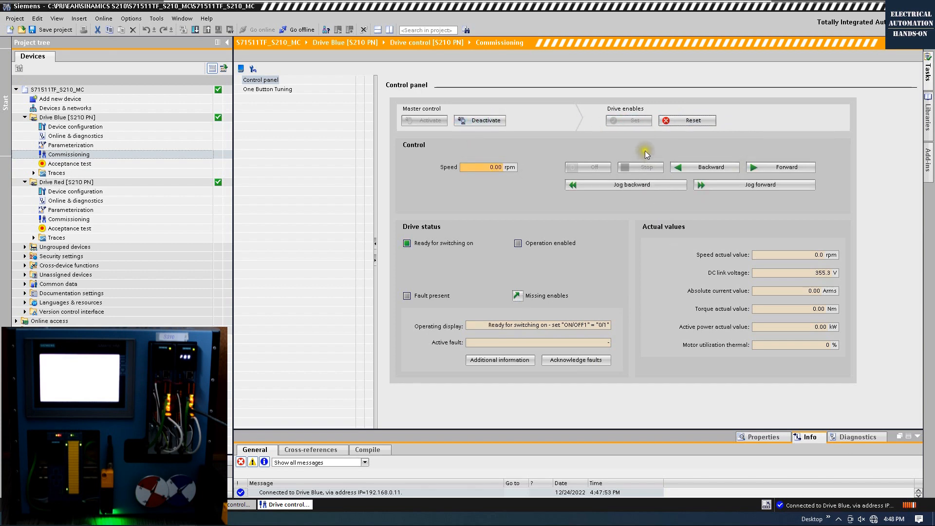
{"action": "left_click", "coordinate": [505, 168]}
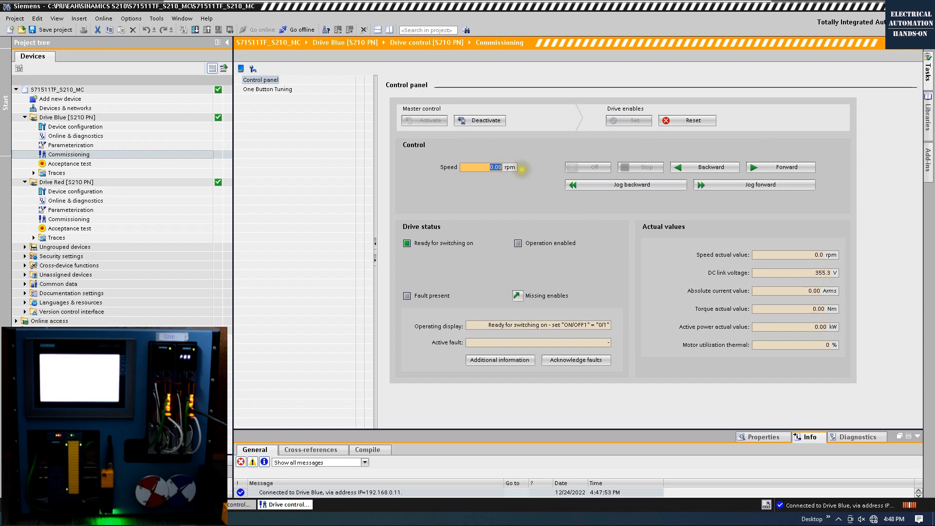
{"action": "type", "text": "60"}
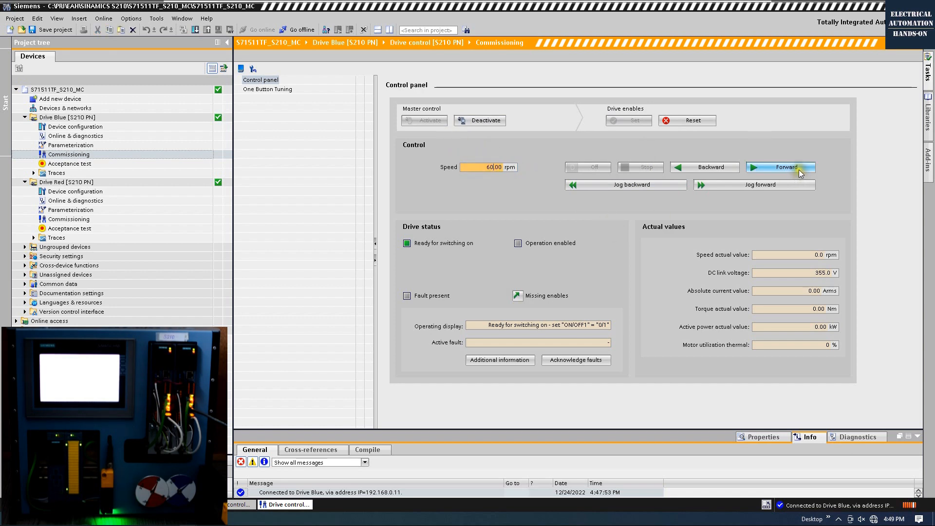
Step: Run Drive Blue forward and backward at 60 rpm, stopping and switching off between runs
{"action": "left_click", "coordinate": [786, 188]}
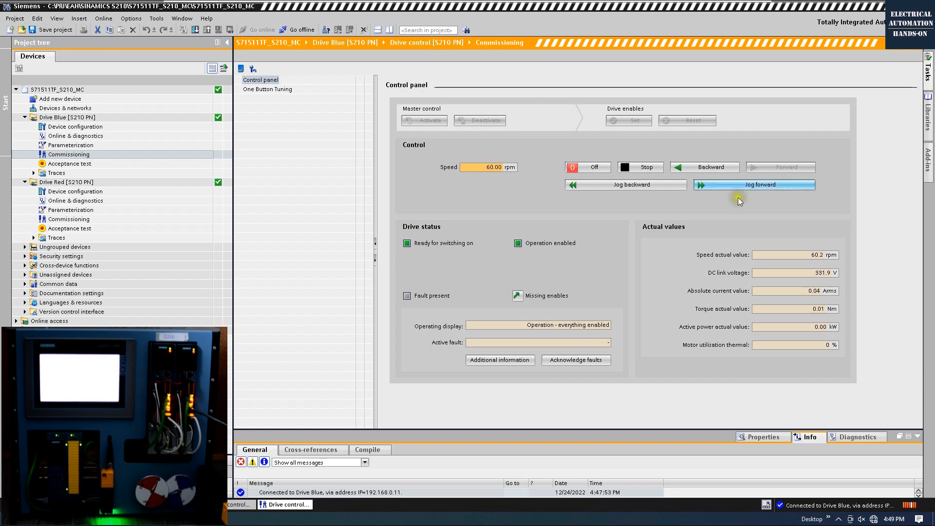
{"action": "left_click", "coordinate": [621, 170]}
{"action": "left_click", "coordinate": [614, 188]}
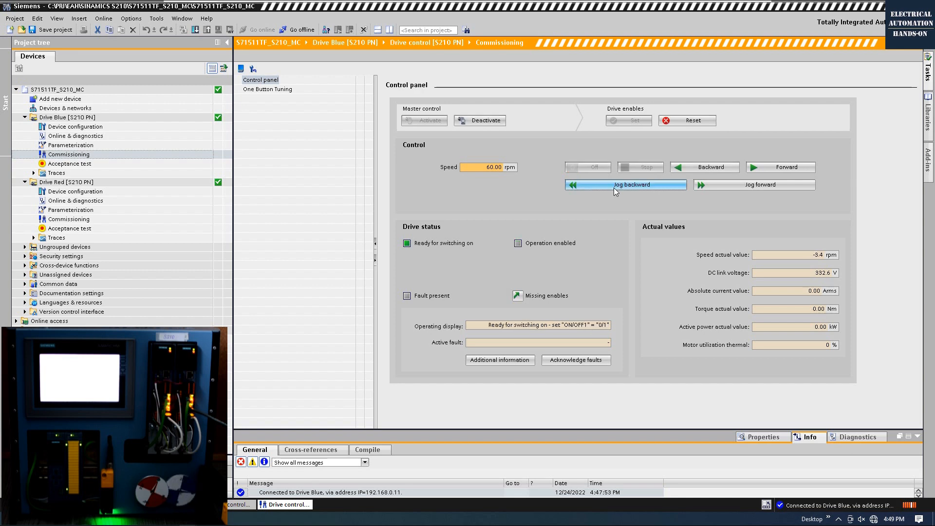
{"action": "left_click", "coordinate": [783, 168]}
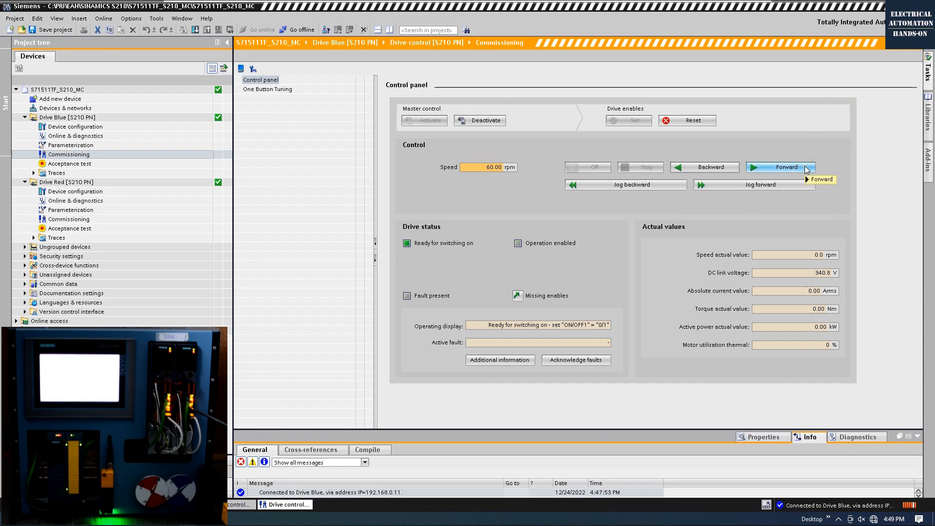
{"action": "left_click", "coordinate": [806, 169]}
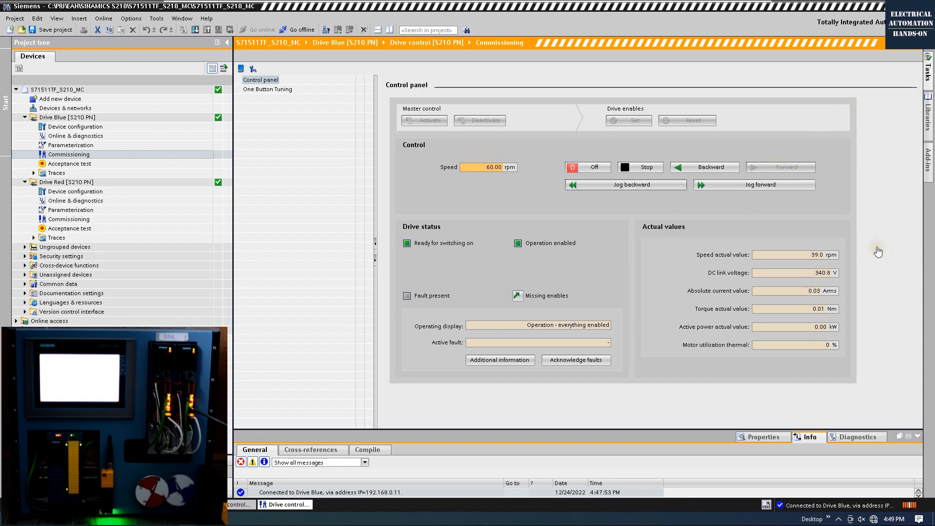
{"action": "left_click", "coordinate": [591, 168]}
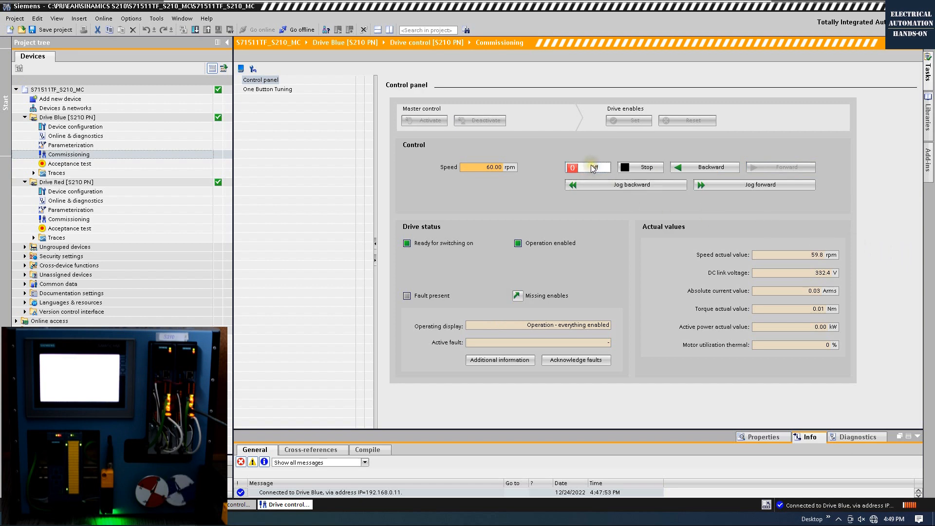
{"action": "left_click", "coordinate": [709, 168]}
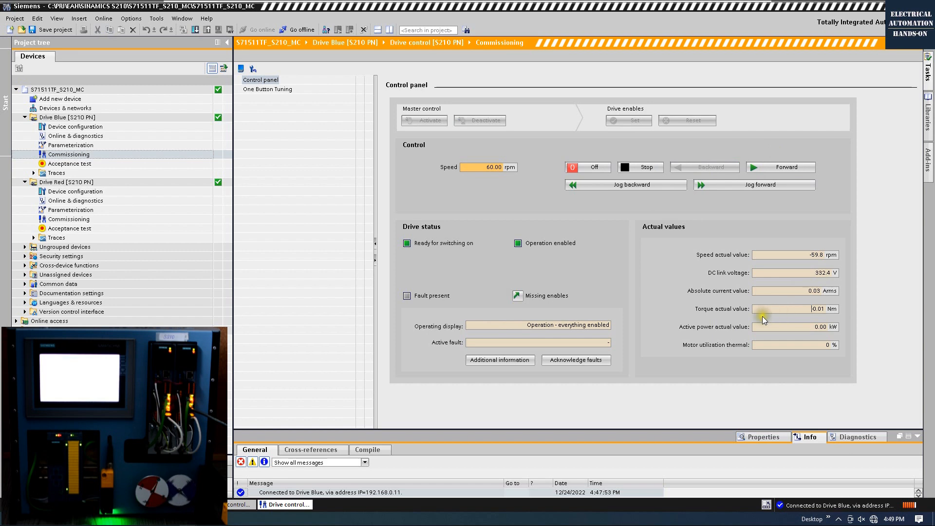
{"action": "left_click_drag", "start_coordinate": [798, 311], "coordinate": [854, 313]}
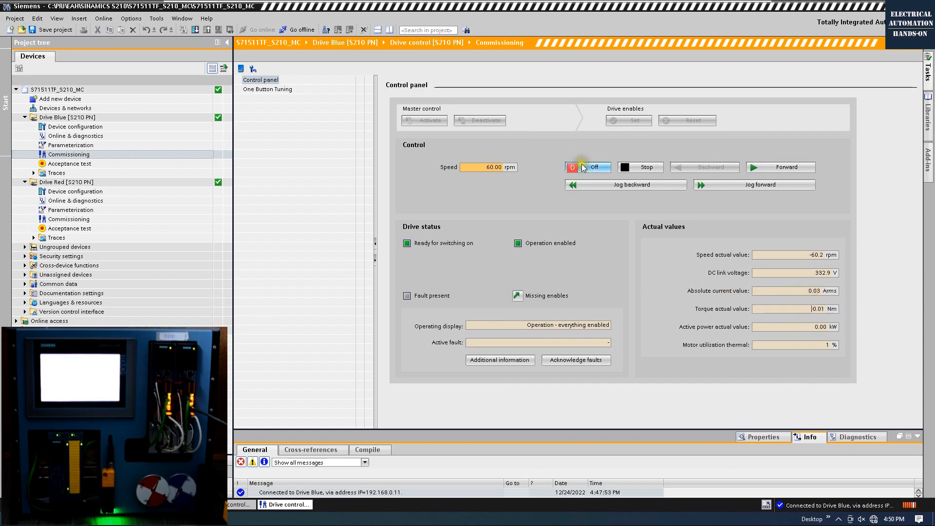
{"action": "left_click", "coordinate": [588, 167]}
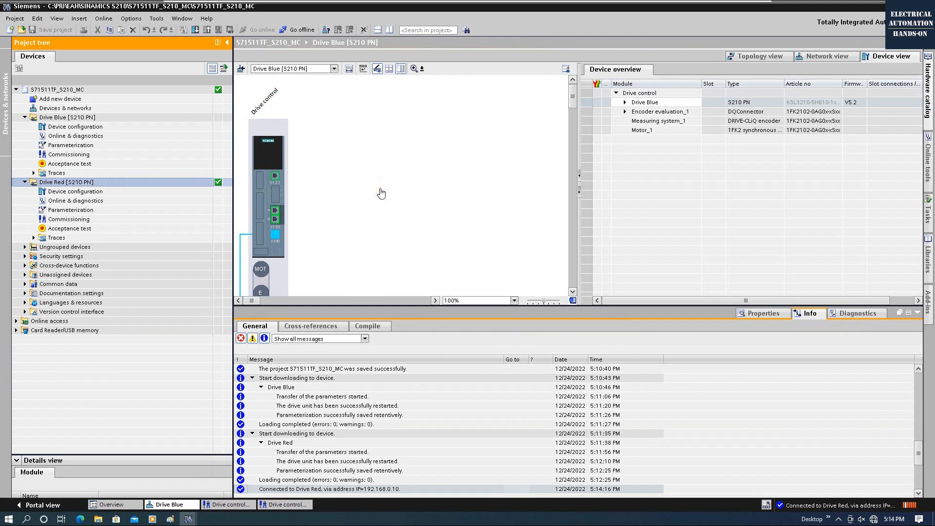
Step: Open Drive Red's parameterization and enlarge the editor to review speed and torque limits
{"action": "double_click", "coordinate": [70, 210]}
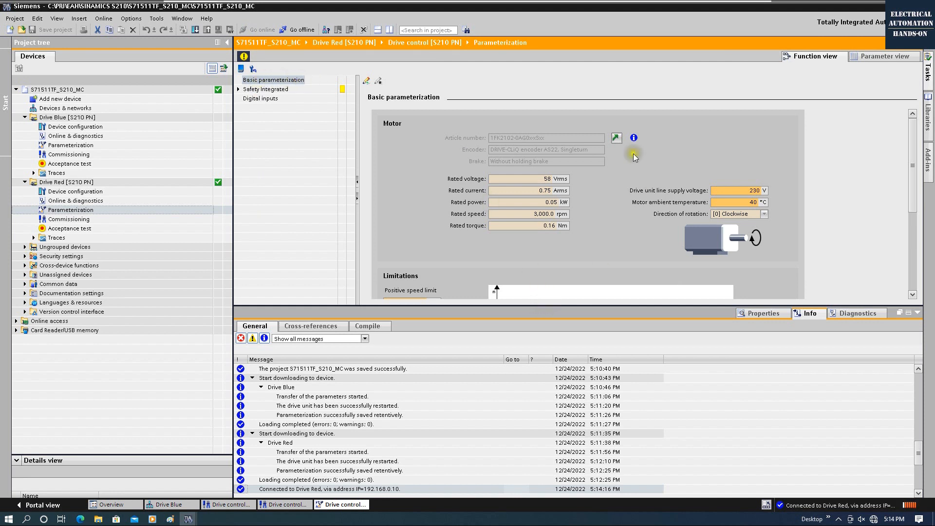
{"action": "left_click_drag", "start_coordinate": [620, 305], "coordinate": [618, 458]}
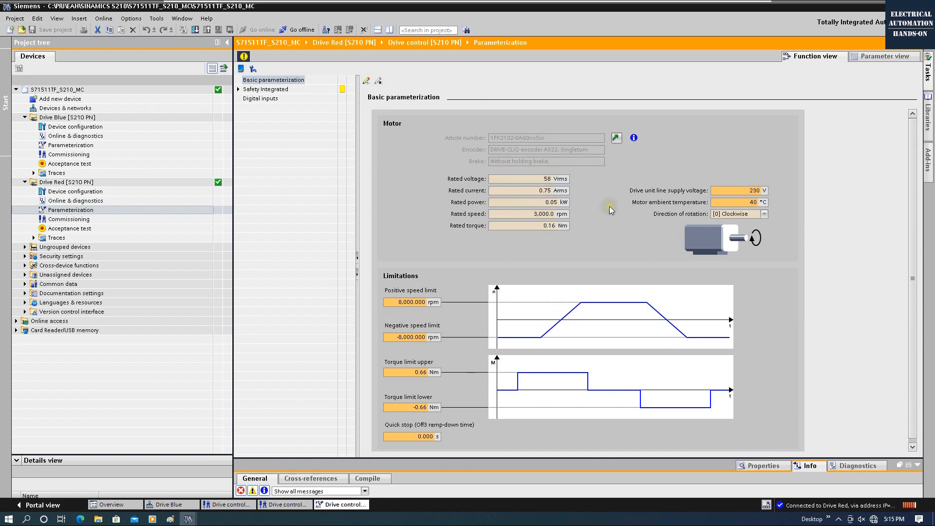
{"action": "left_click", "coordinate": [366, 81]}
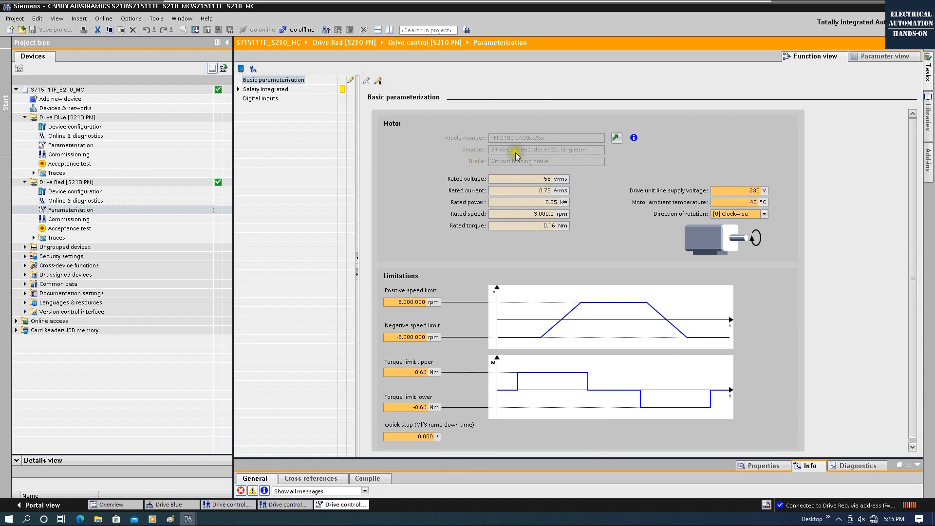
{"action": "left_click", "coordinate": [378, 81]}
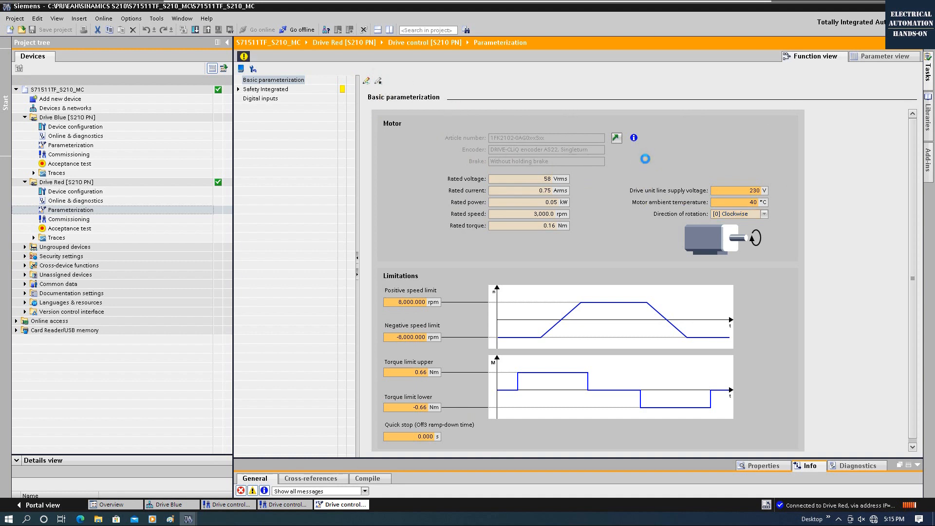
Step: Check the Safety Integrated function selection and digital inputs, then switch to the parameter view
{"action": "left_click", "coordinate": [259, 90]}
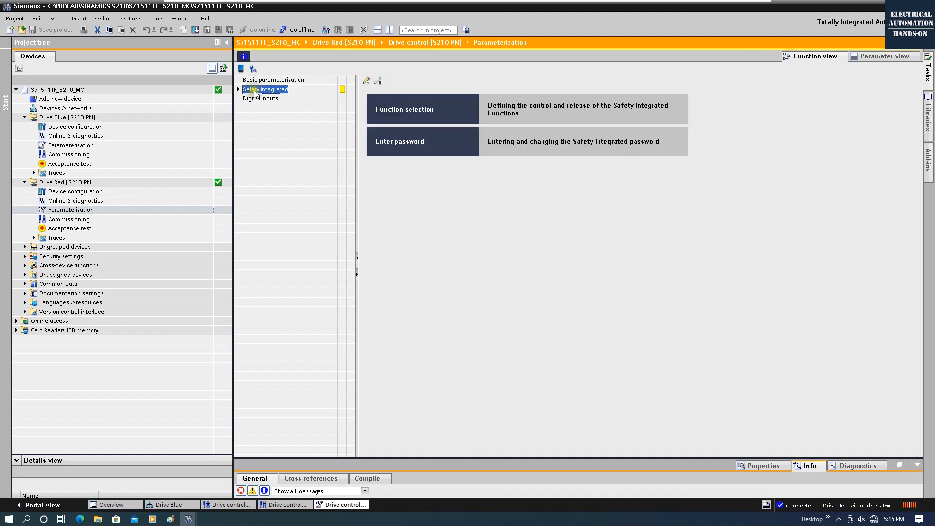
{"action": "left_click", "coordinate": [240, 89]}
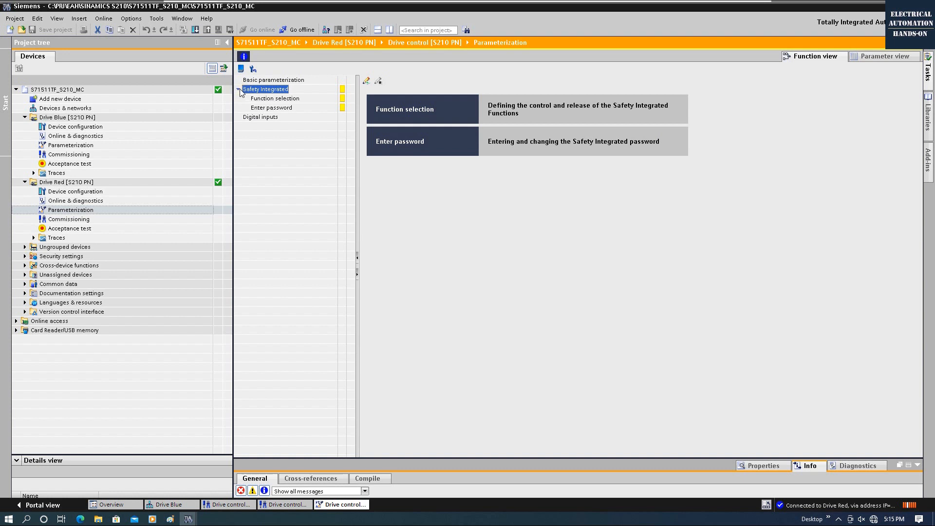
{"action": "left_click", "coordinate": [288, 99]}
{"action": "left_click", "coordinate": [491, 121]}
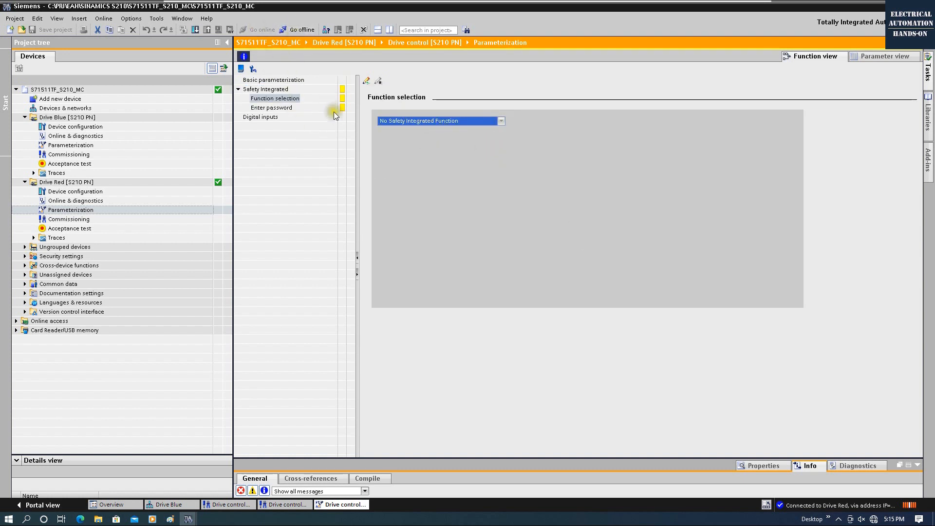
{"action": "left_click", "coordinate": [260, 116]}
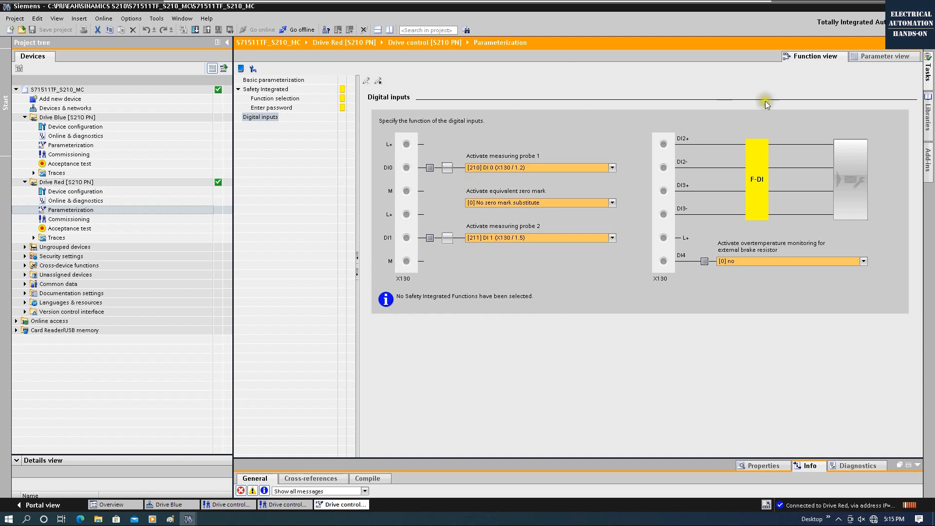
{"action": "left_click", "coordinate": [872, 57]}
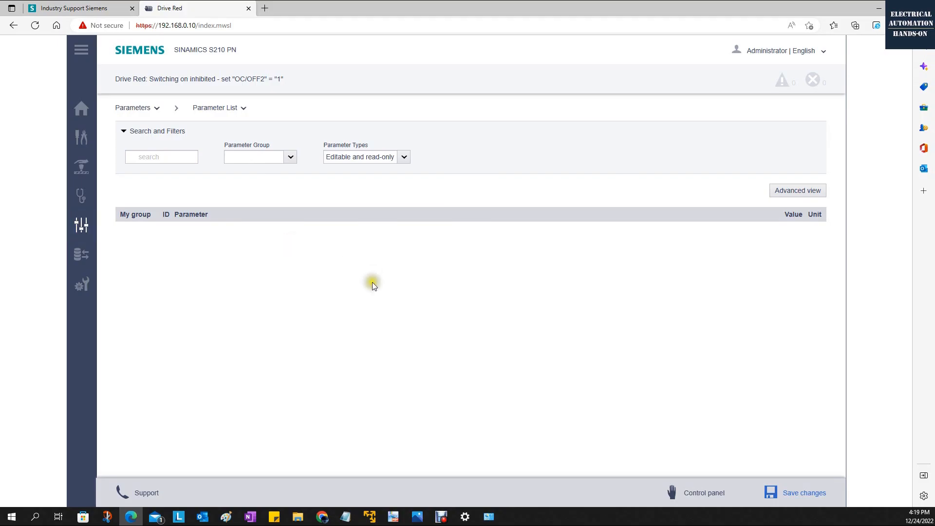
Step: Set p1082 and p1083 to 2500 rpm and p1086 to -2500 rpm, then save the changes
{"action": "left_click", "coordinate": [804, 191]}
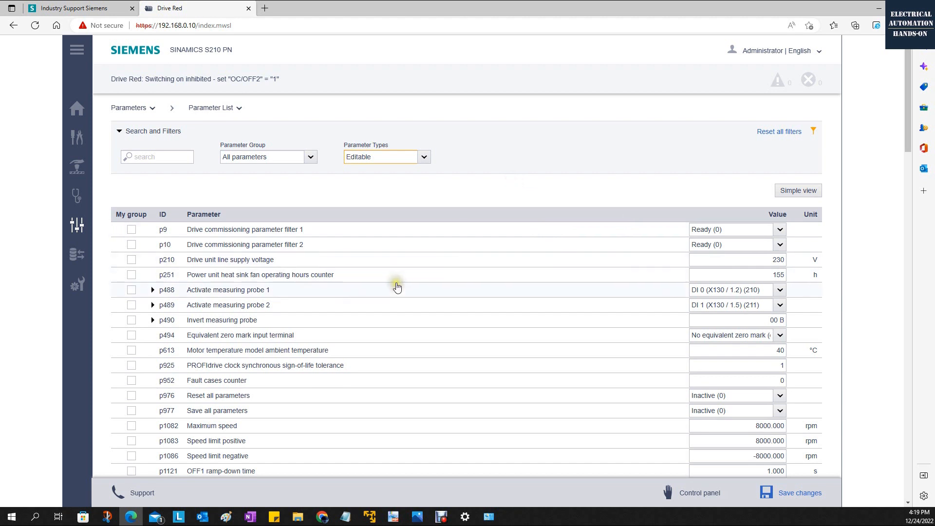
{"action": "scroll", "coordinate": [396, 280], "scroll_direction": "down", "scroll_amount": 2}
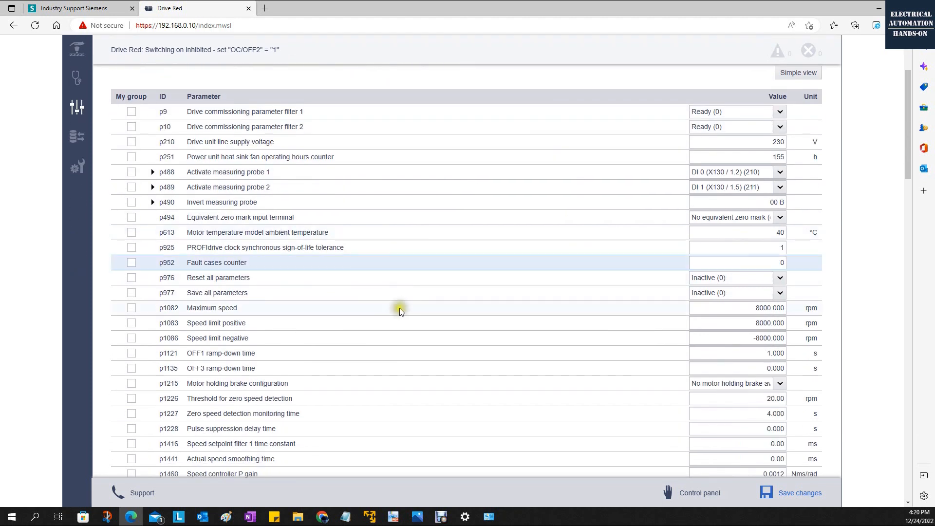
{"action": "left_click", "coordinate": [217, 308]}
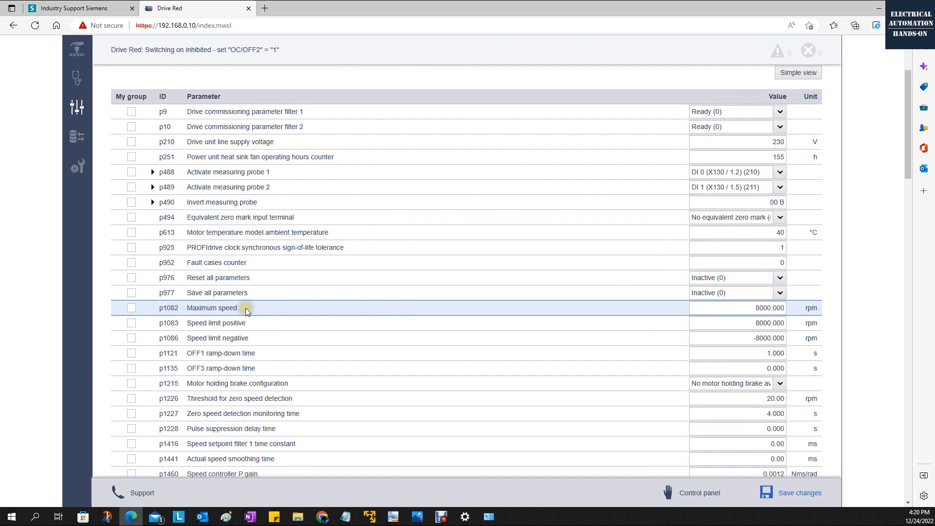
{"action": "double_click", "coordinate": [755, 308]}
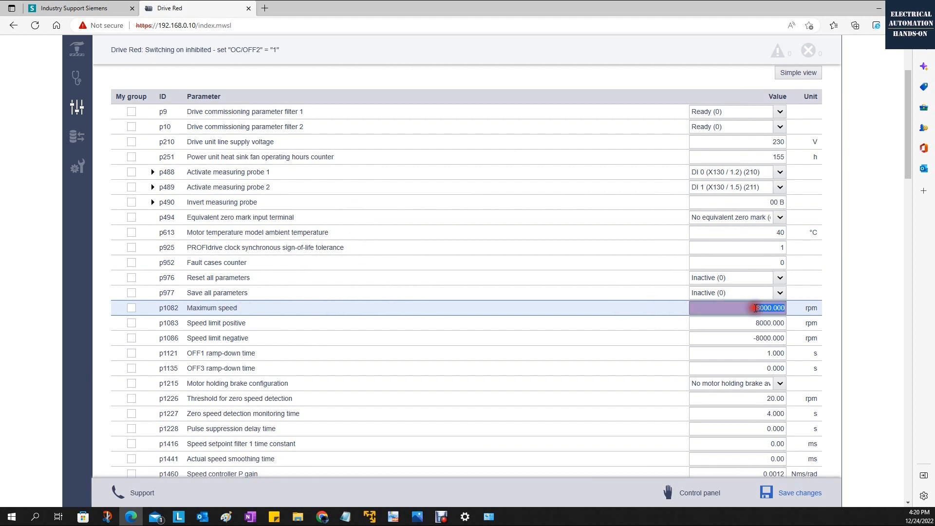
{"action": "type", "text": "25"}
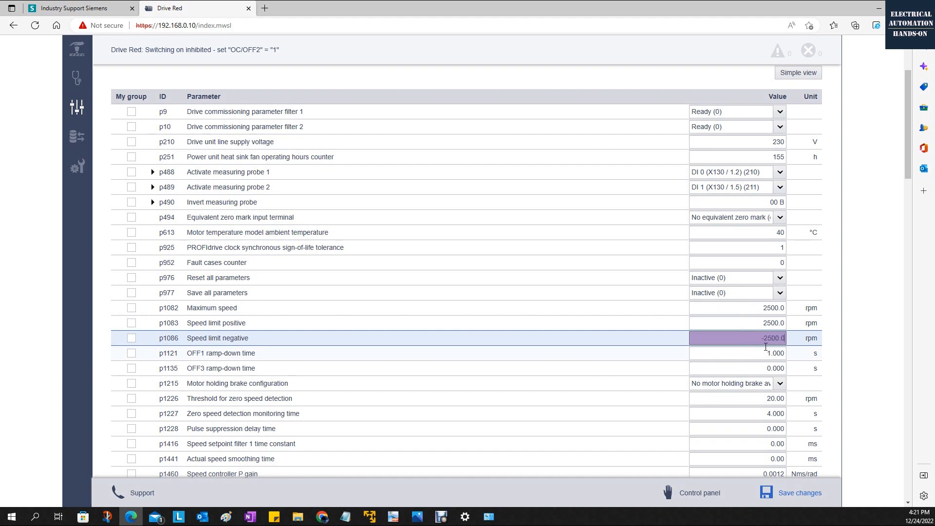
{"action": "left_click", "coordinate": [741, 365]}
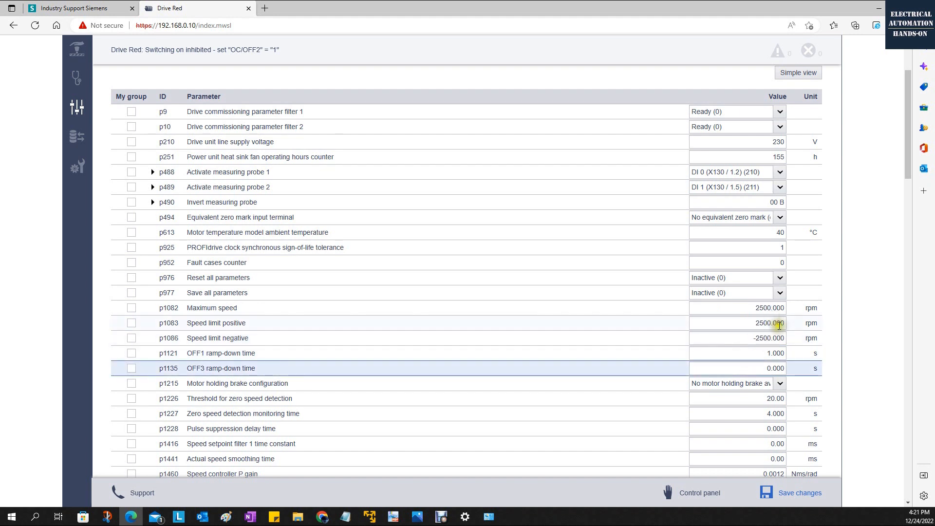
{"action": "left_click", "coordinate": [780, 312]}
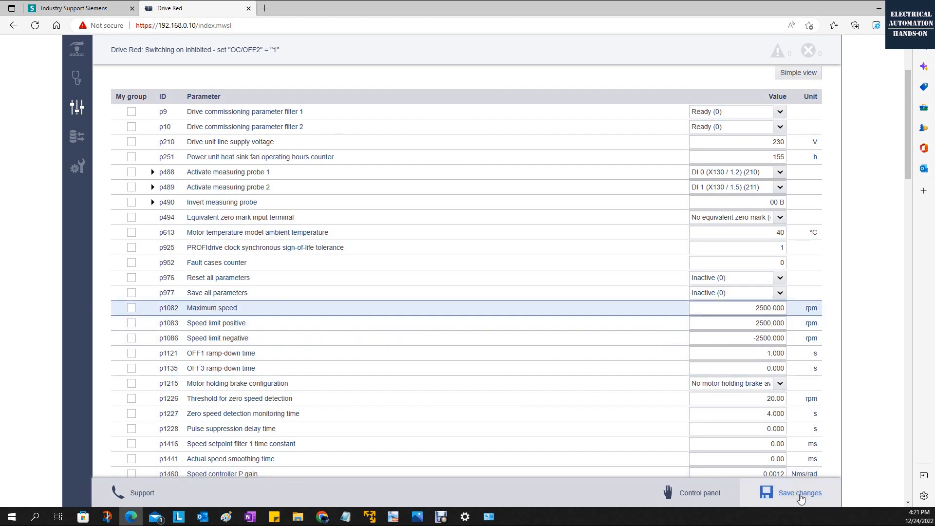
{"action": "left_click", "coordinate": [800, 493]}
{"action": "left_click", "coordinate": [496, 292]}
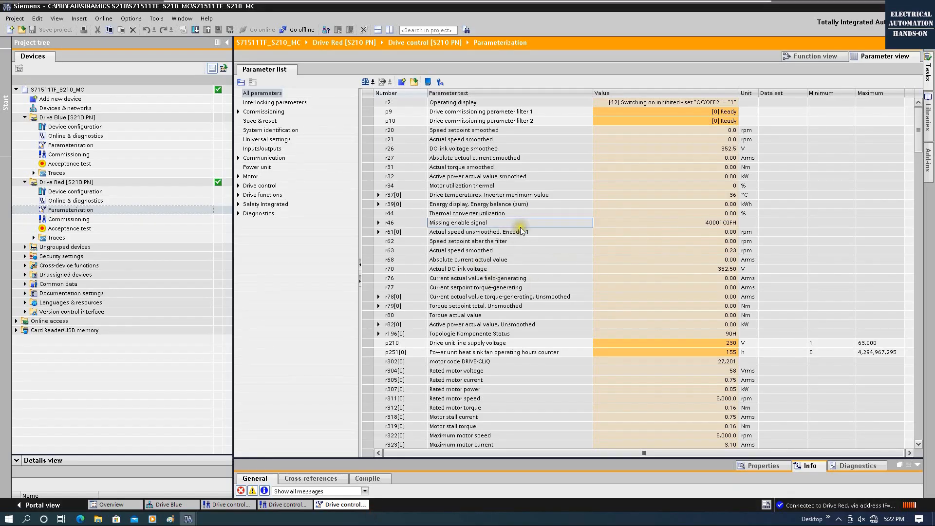
Step: Browse Drive Red's parameter list down to p1082 Maximum speed, then go offline
{"action": "left_click", "coordinate": [45, 183]}
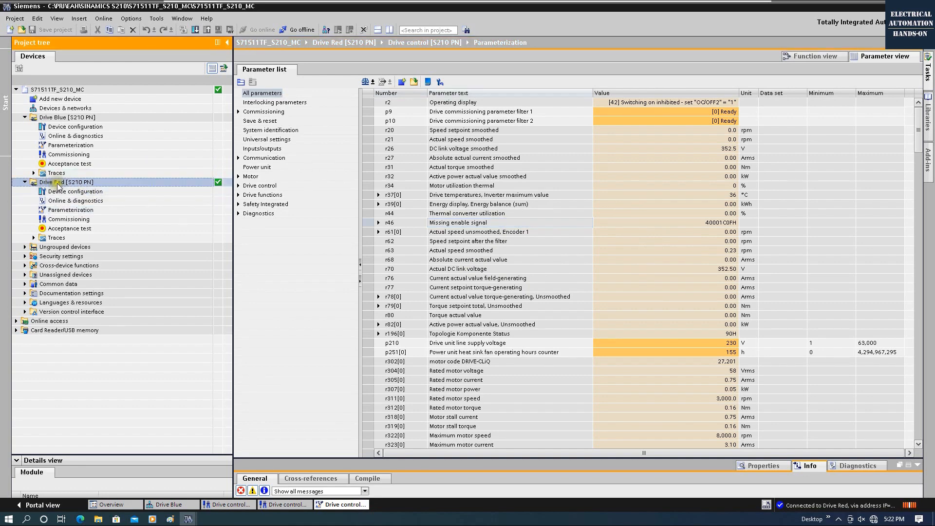
{"action": "double_click", "coordinate": [69, 213]}
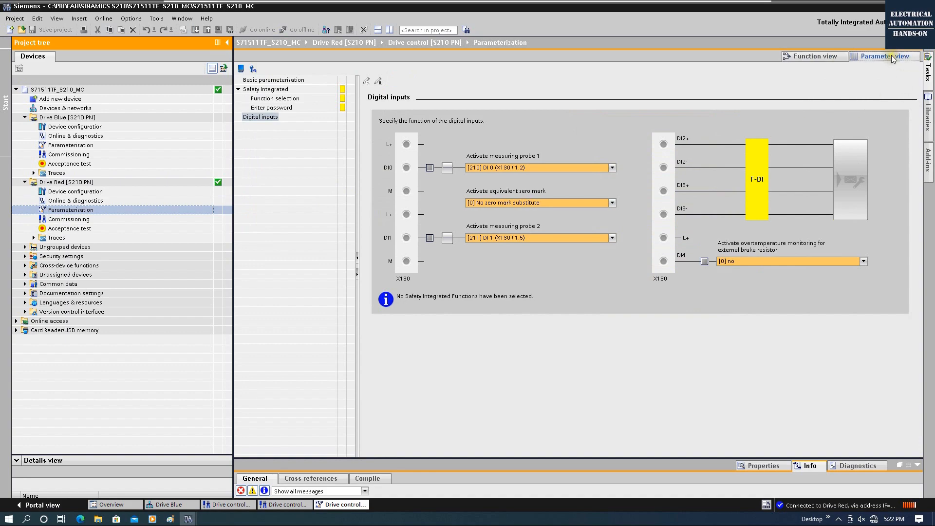
{"action": "left_click", "coordinate": [885, 59]}
{"action": "left_click", "coordinate": [430, 166]}
{"action": "scroll", "coordinate": [416, 273], "scroll_direction": "down", "scroll_amount": 1}
{"action": "scroll", "coordinate": [416, 273], "scroll_direction": "down", "scroll_amount": 12}
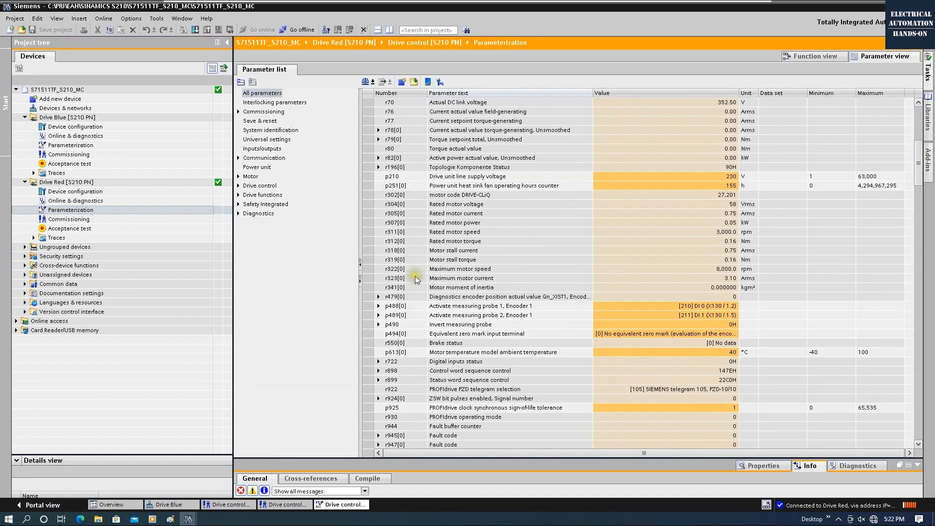
{"action": "scroll", "coordinate": [413, 279], "scroll_direction": "down", "scroll_amount": 5}
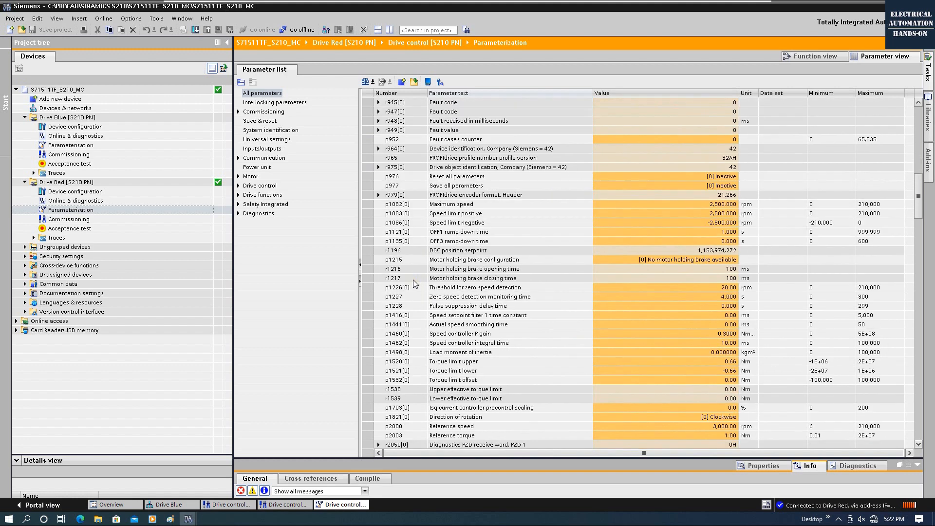
{"action": "left_click", "coordinate": [397, 205]}
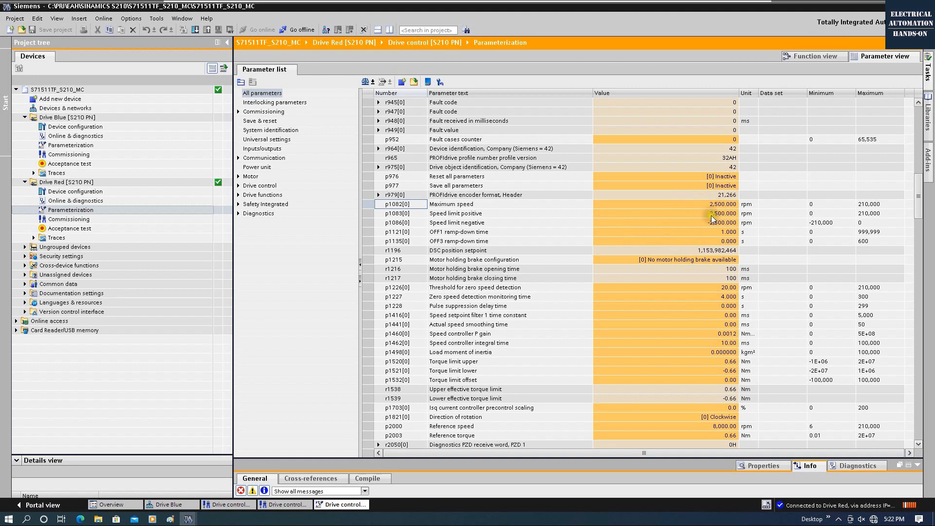
{"action": "left_click", "coordinate": [292, 31]}
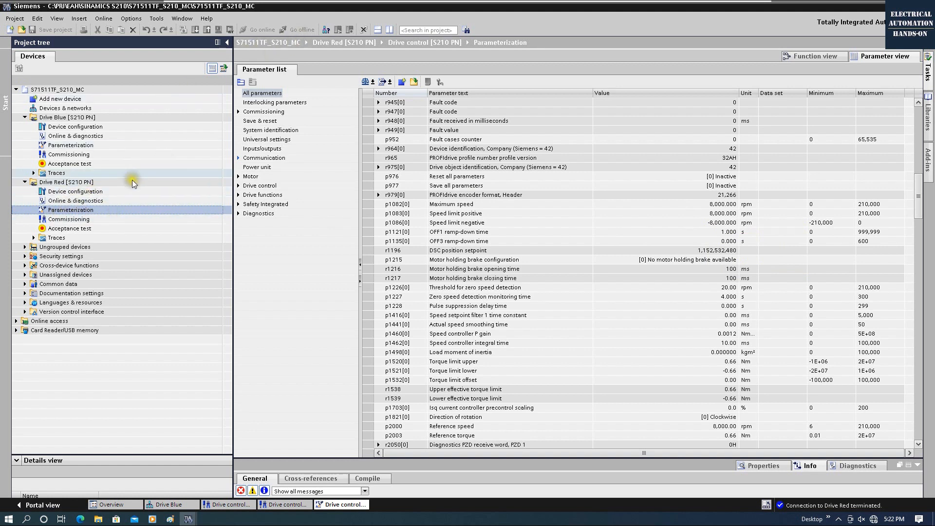
{"action": "left_click", "coordinate": [73, 182]}
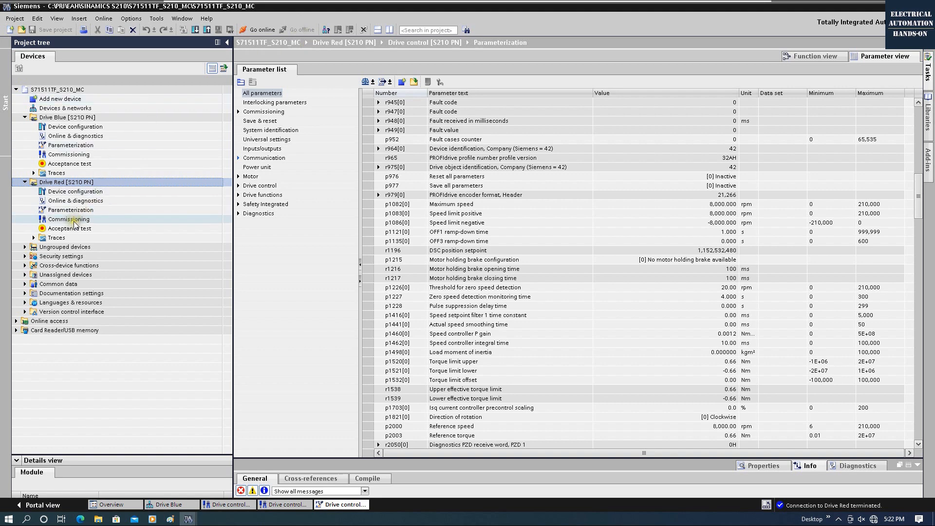
Step: Upload Drive Red's settings into the project and check that p1082 and p1083 read 2,500 rpm
{"action": "right_click", "coordinate": [80, 183]}
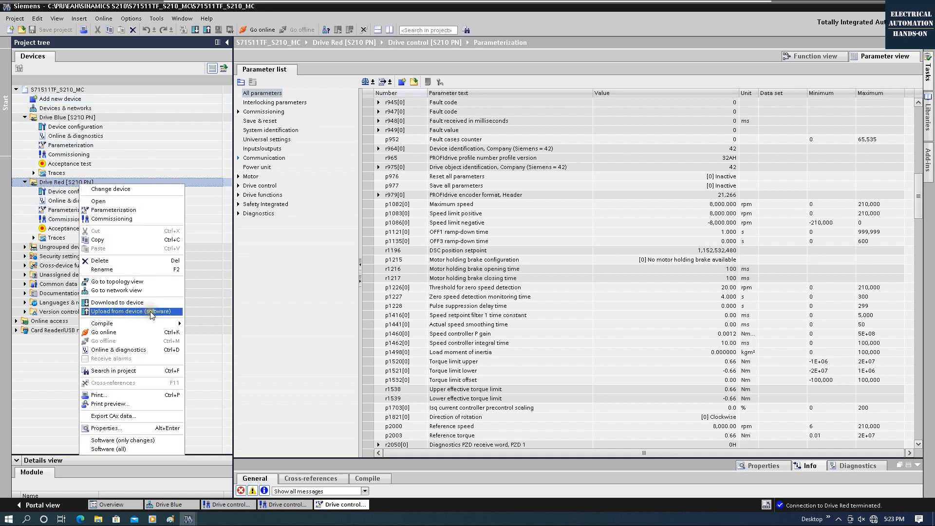
{"action": "left_click", "coordinate": [151, 312]}
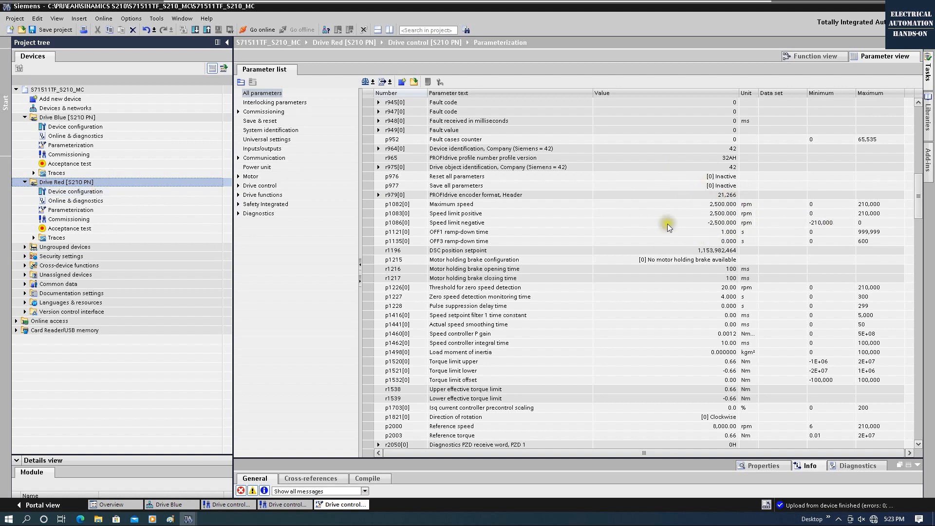
{"action": "left_click", "coordinate": [720, 206]}
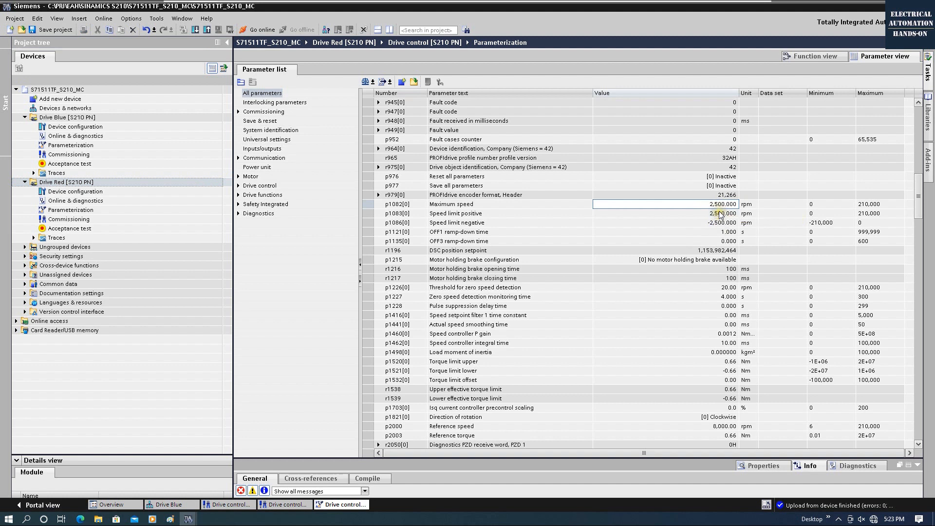
{"action": "left_click", "coordinate": [720, 215]}
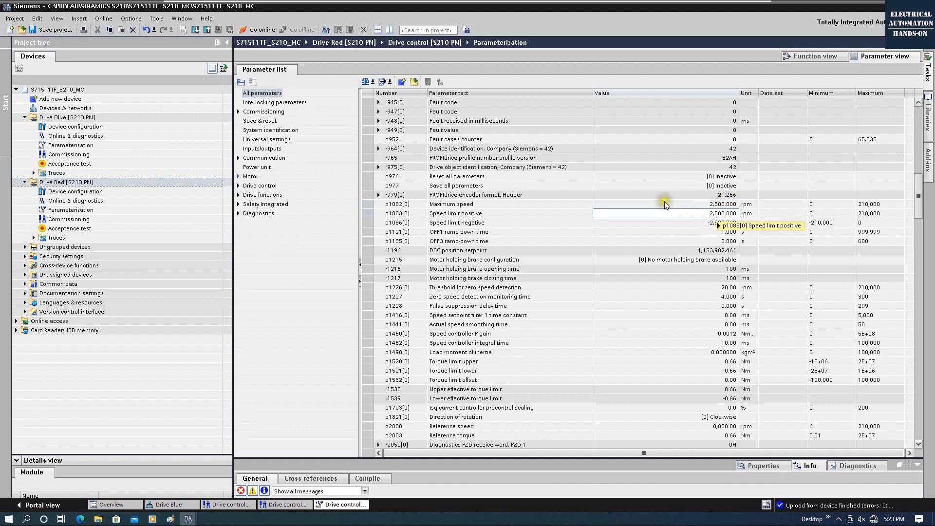
{"action": "left_click", "coordinate": [89, 182]}
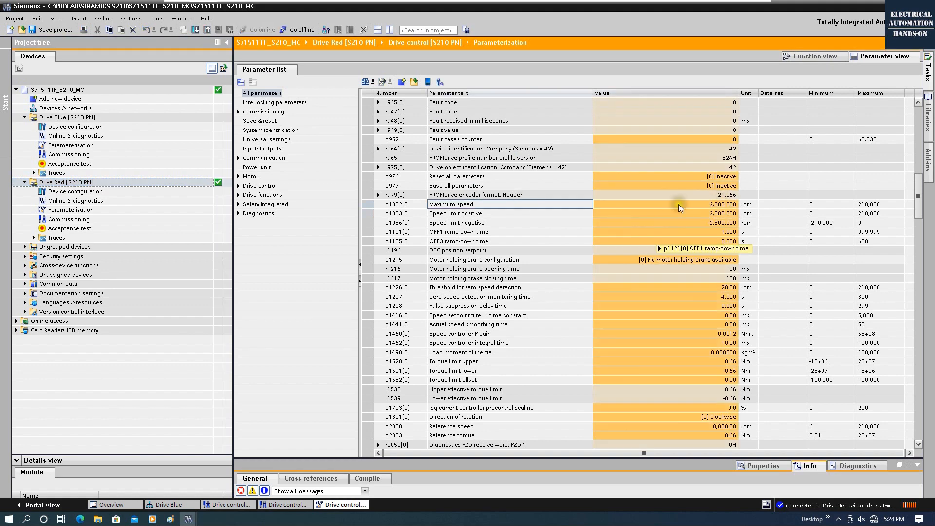
Step: Set Drive Red's maximum speed p1082 to 3,000 rpm and the negative limit p1086 to -3,000 rpm
{"action": "double_click", "coordinate": [716, 205]}
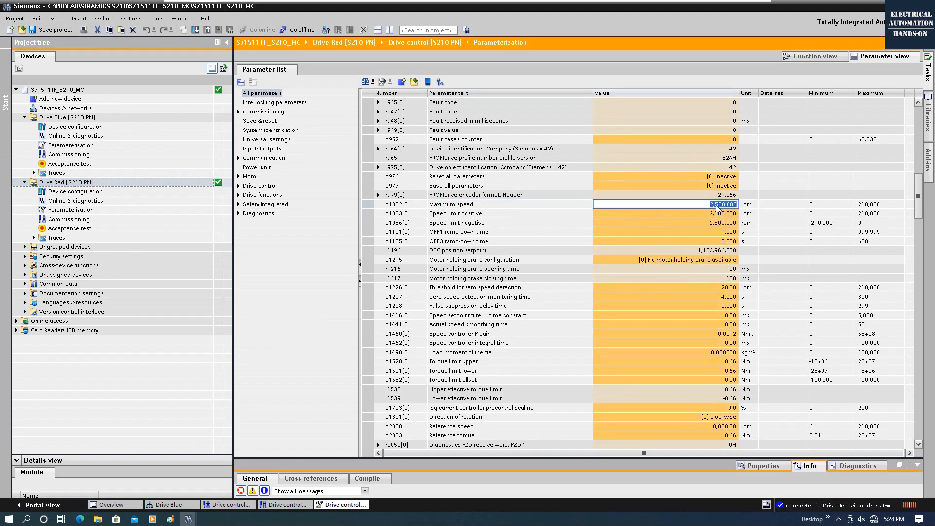
{"action": "type", "text": "3,"}
{"action": "type", "text": "000.0"}
{"action": "key", "text": "Return"}
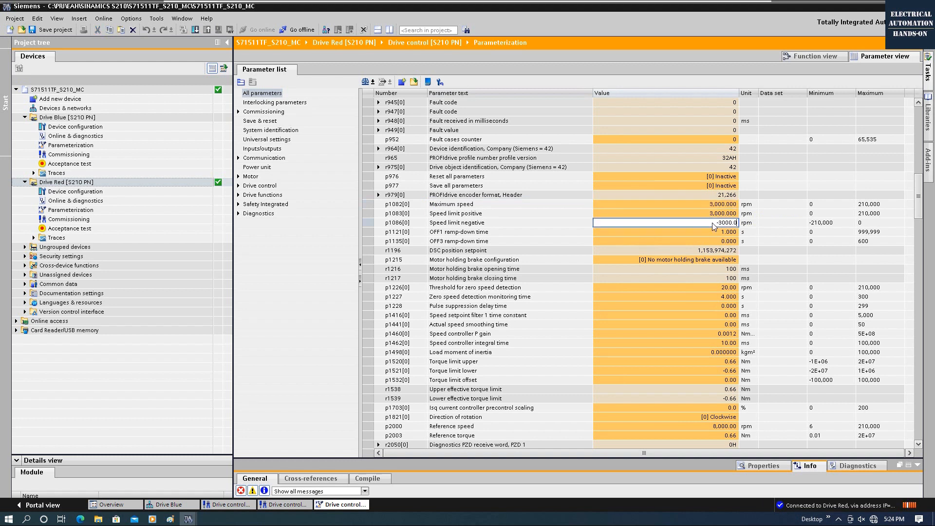
{"action": "key", "text": "Return"}
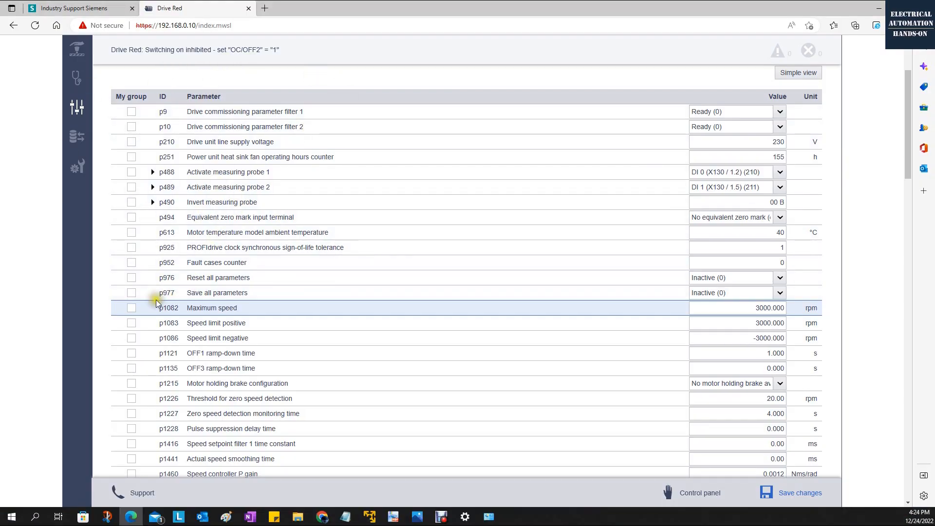
Step: Add p1082, p1083 and p1086 to My group in the web server, then minimize Edge
{"action": "left_click", "coordinate": [131, 308]}
{"action": "left_click", "coordinate": [132, 323]}
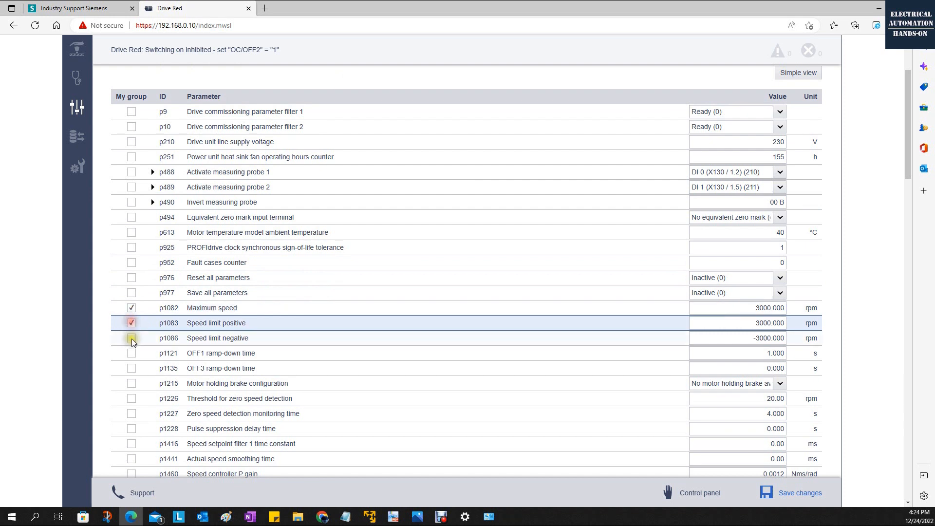
{"action": "left_click", "coordinate": [131, 338]}
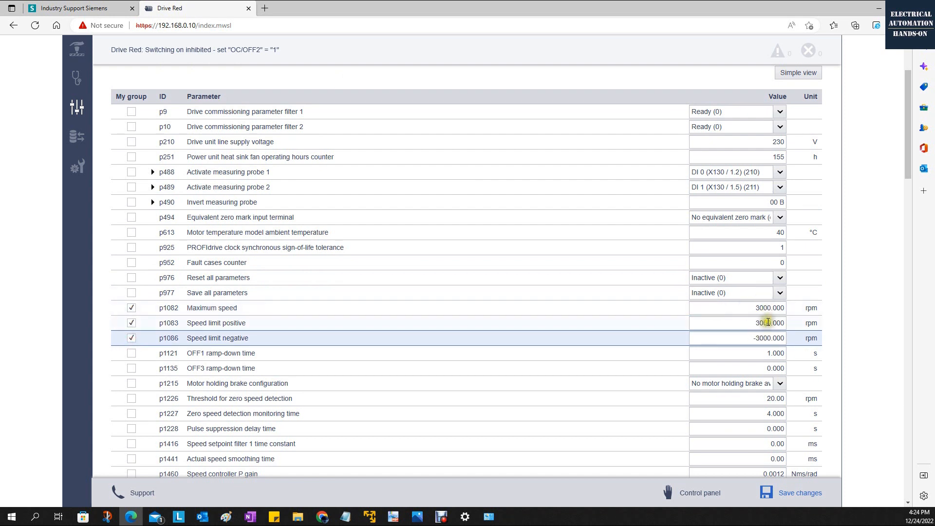
{"action": "left_click", "coordinate": [881, 9]}
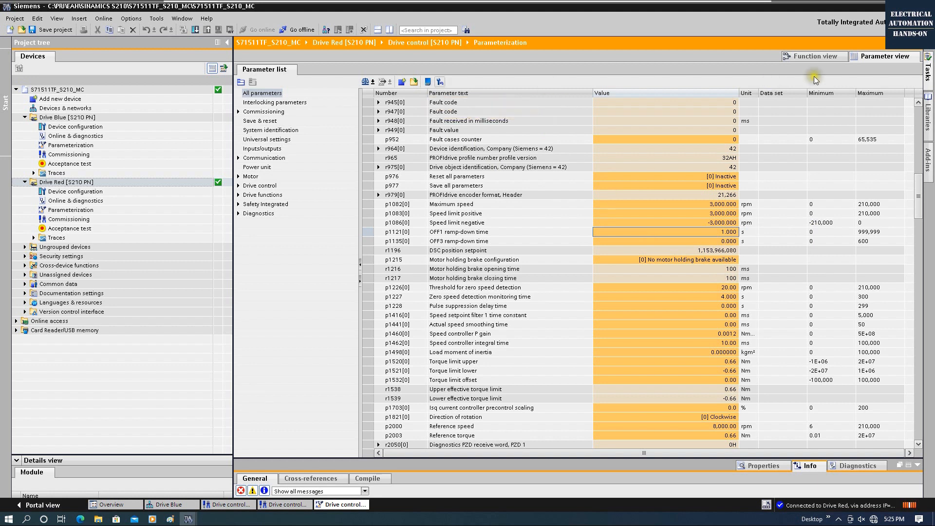
Step: Switch Drive Red's parameterization editor to Function view, showing the Digital inputs diagram
{"action": "left_click", "coordinate": [810, 59]}
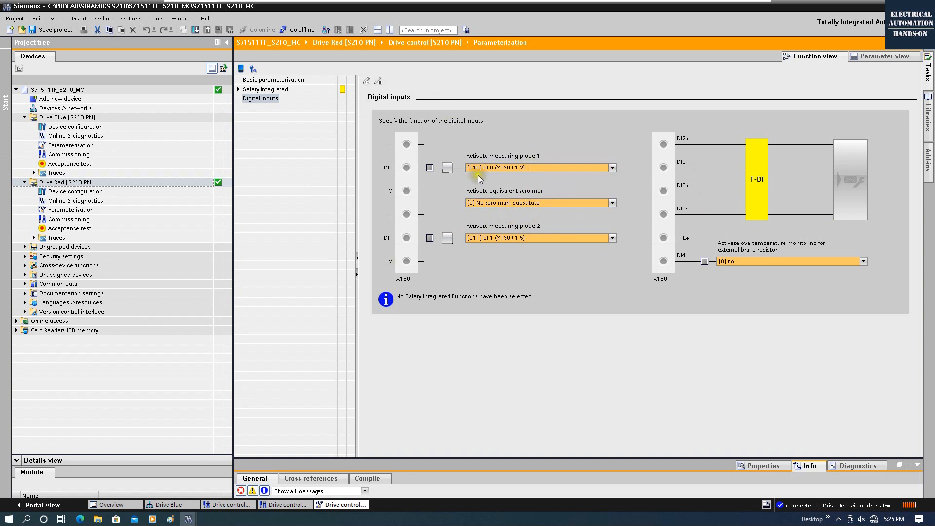
Step: Retentively save Drive Red's complete device data, return to Parameter view, and go offline
{"action": "left_click", "coordinate": [241, 69]}
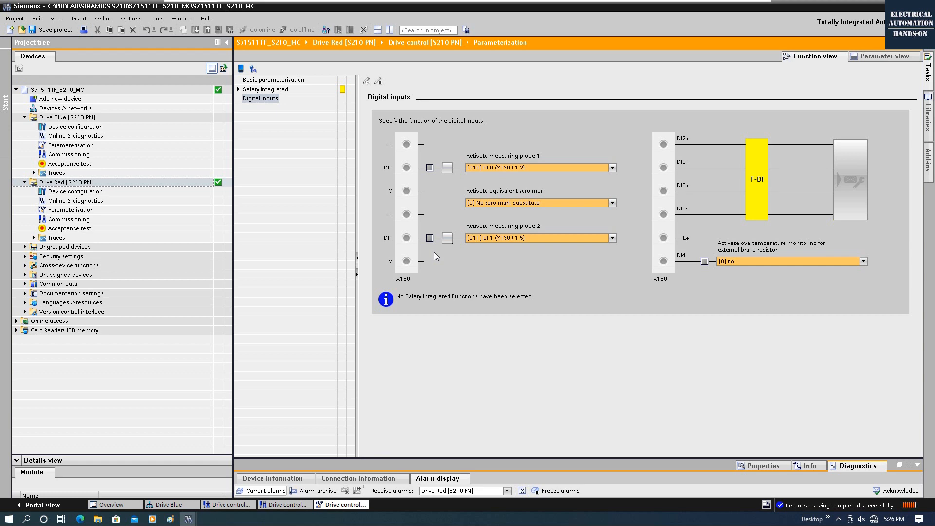
{"action": "left_click", "coordinate": [893, 56]}
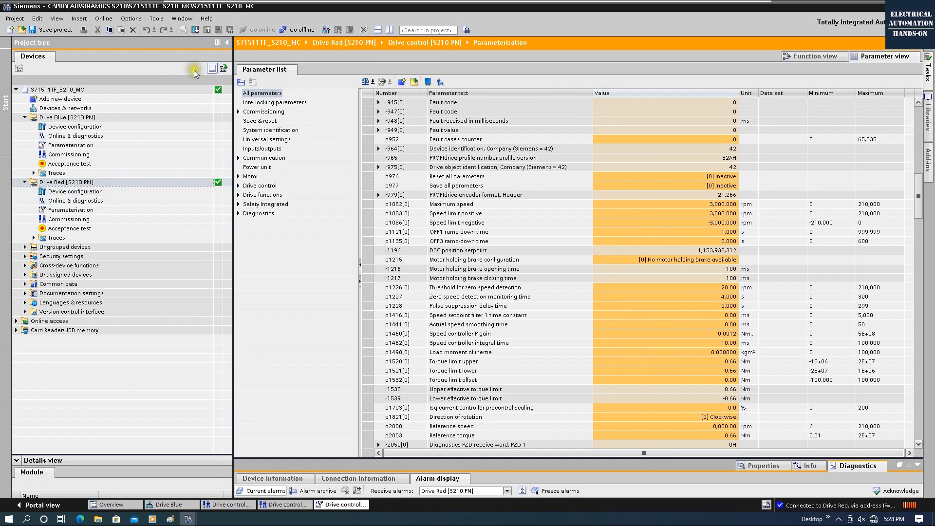
{"action": "left_click", "coordinate": [298, 29]}
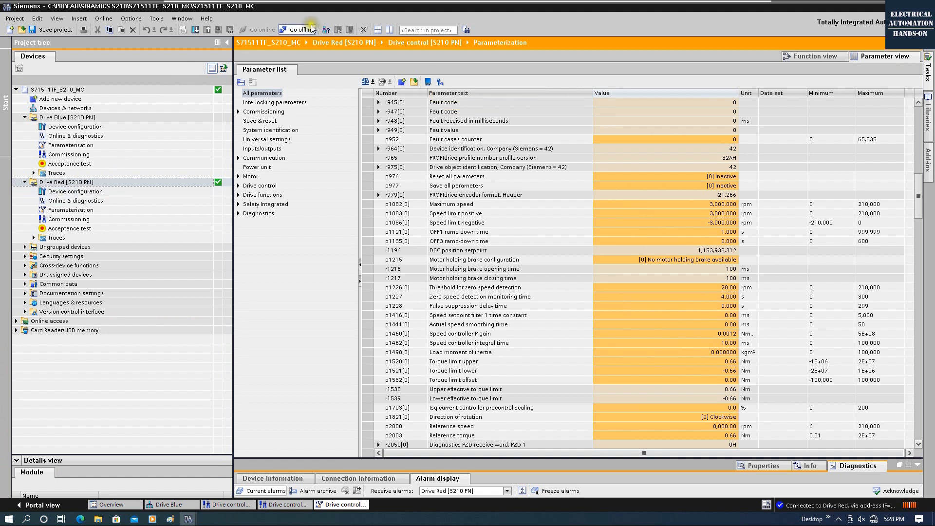
Step: Upload Drive Red [S210 PN]'s saved software settings from the device into the project
{"action": "right_click", "coordinate": [69, 186]}
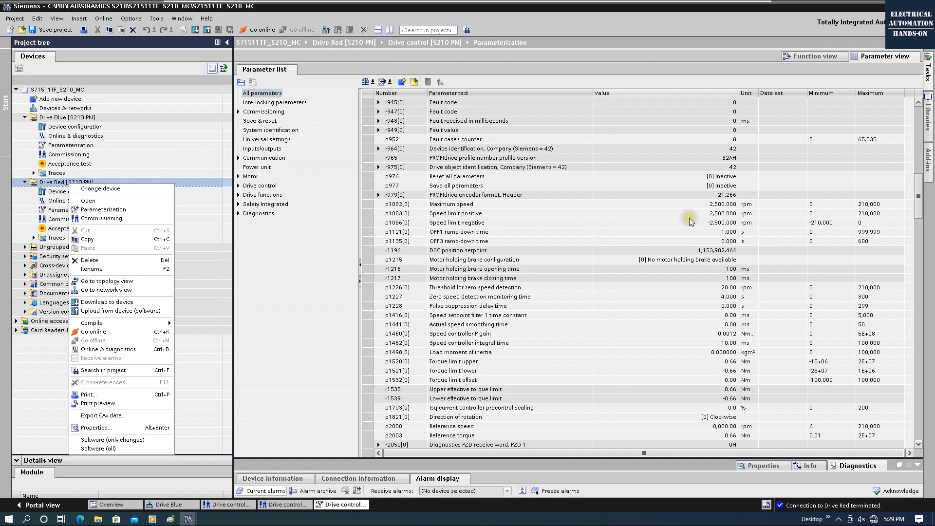
{"action": "left_click", "coordinate": [122, 310]}
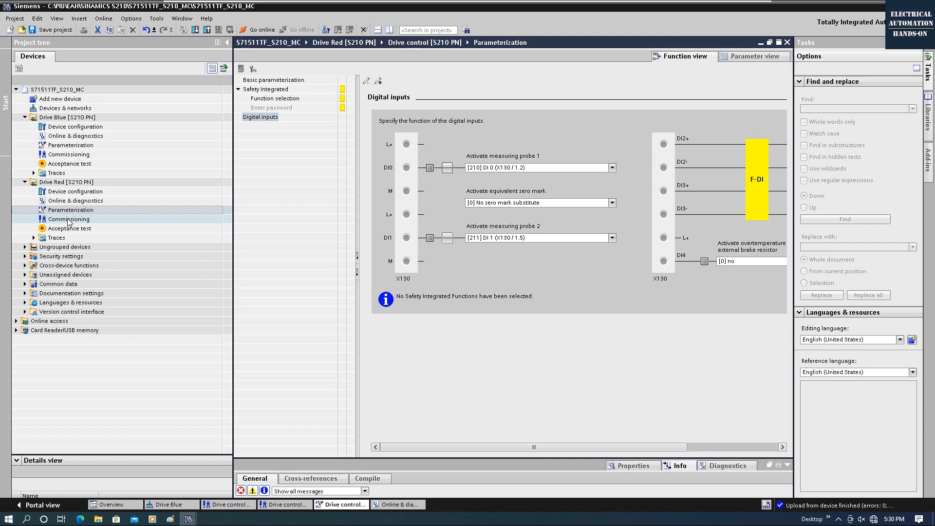
Step: Open Drive Red's commissioning editor and connect online to the drive
{"action": "left_click", "coordinate": [69, 219]}
{"action": "double_click", "coordinate": [68, 220]}
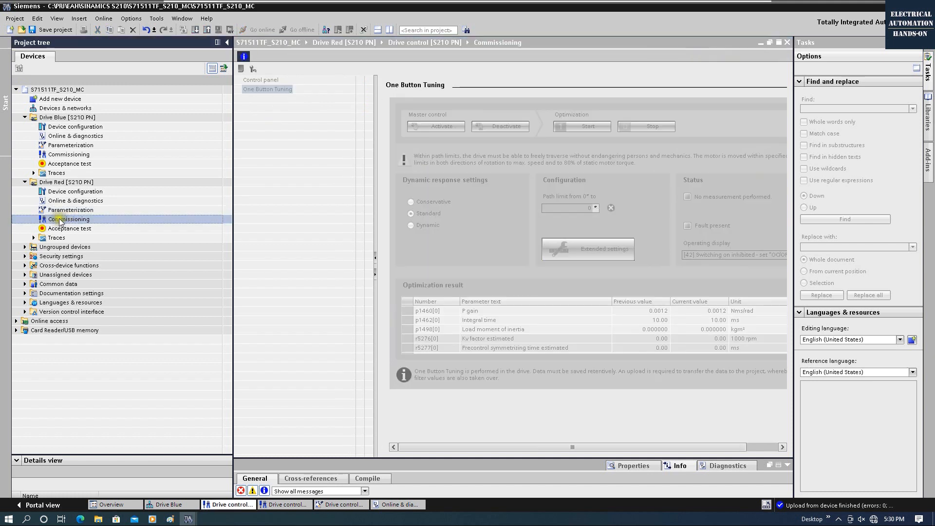
{"action": "left_click", "coordinate": [89, 182]}
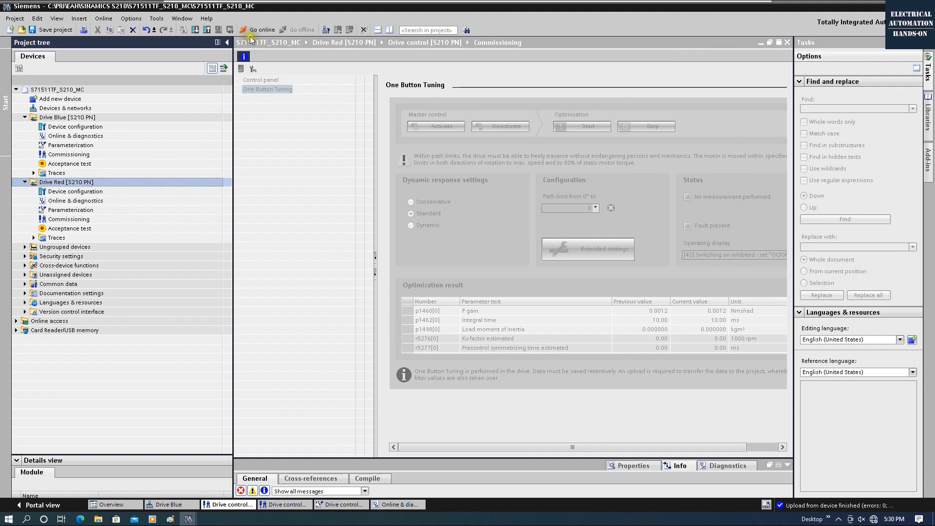
{"action": "left_click", "coordinate": [251, 31]}
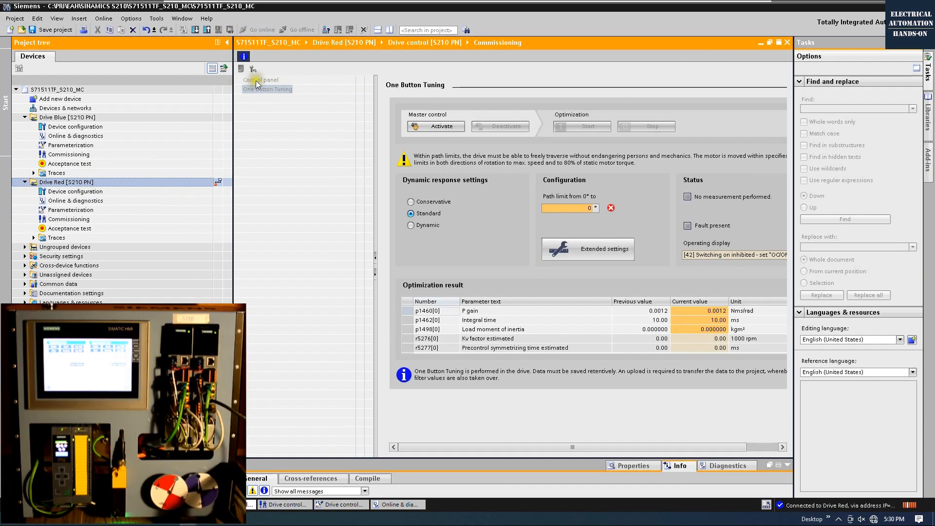
Step: View Drive Red's control panel, widen the editor, and return to One Button Tuning
{"action": "left_click", "coordinate": [259, 82]}
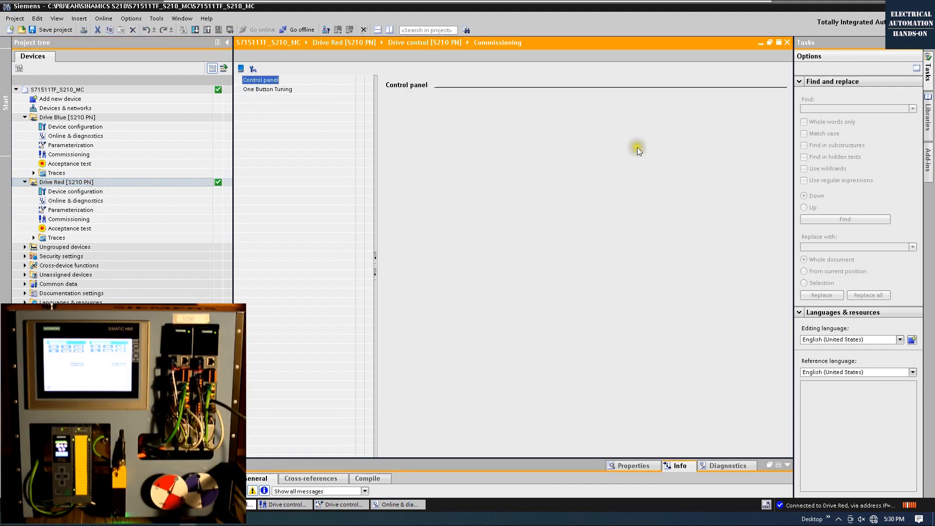
{"action": "left_click", "coordinate": [917, 43]}
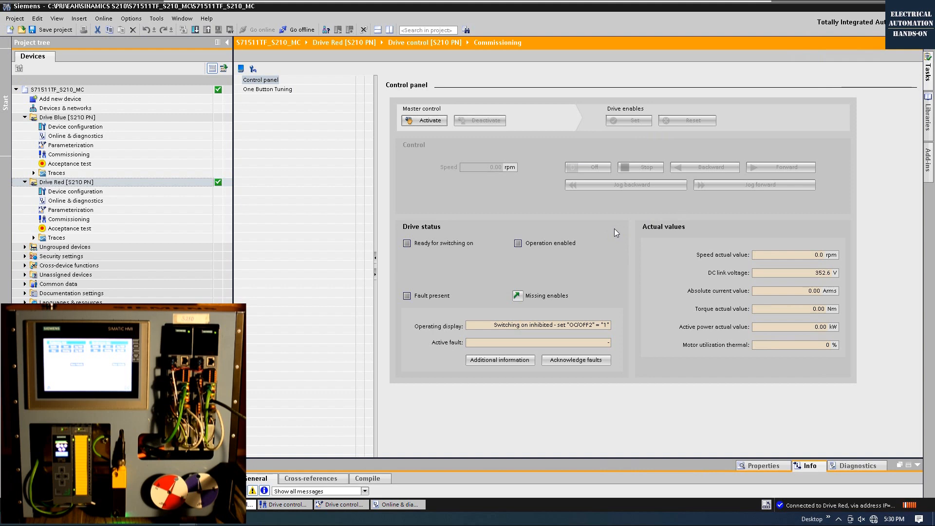
{"action": "left_click", "coordinate": [250, 92]}
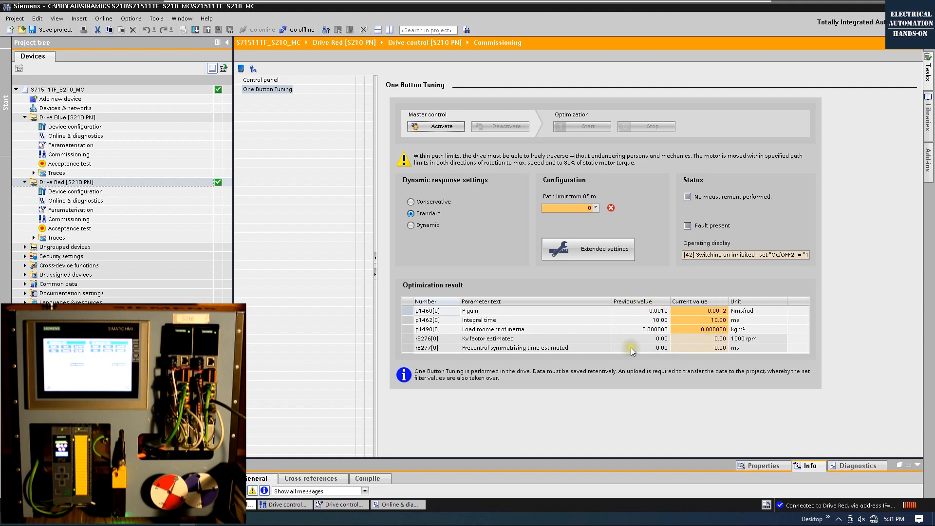
Step: Set Drive Red's tuning to Conservative response with a 1,080° path limit
{"action": "left_click", "coordinate": [411, 201]}
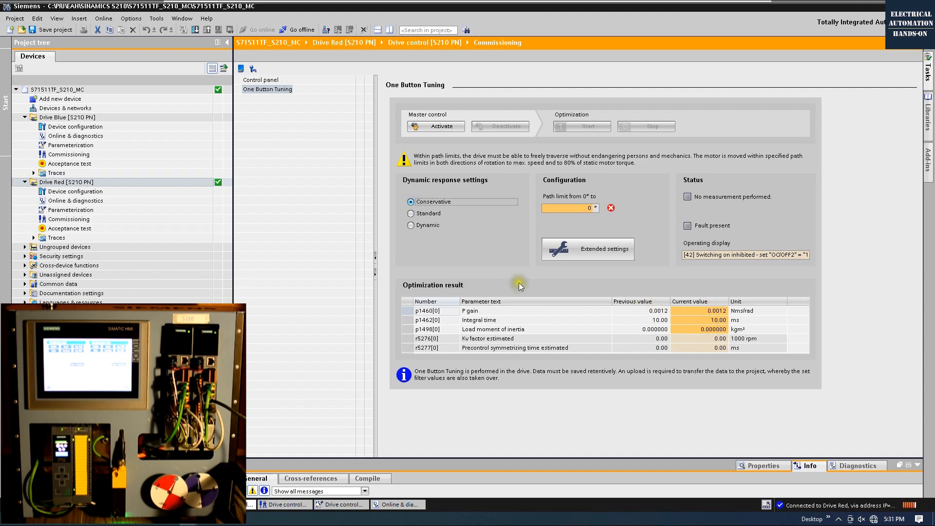
{"action": "left_click", "coordinate": [589, 208]}
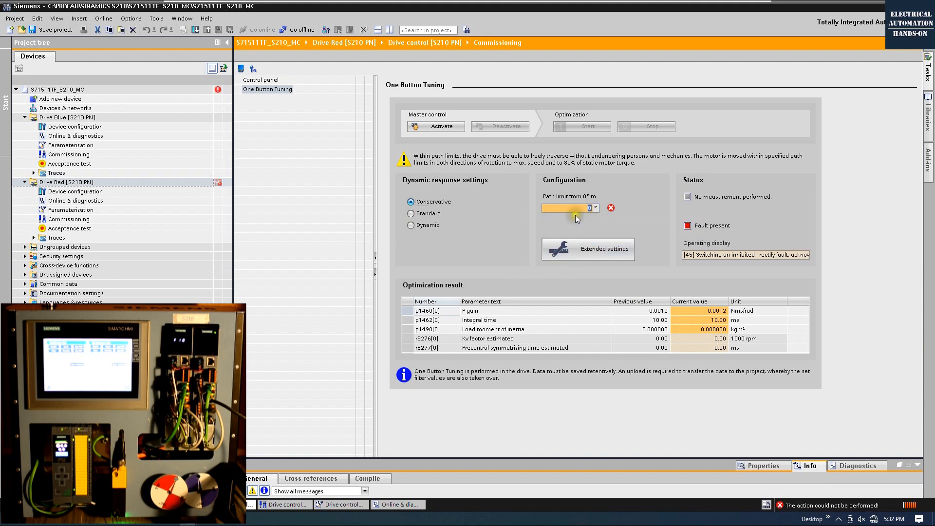
{"action": "left_click", "coordinate": [583, 208]}
{"action": "double_click", "coordinate": [583, 208]}
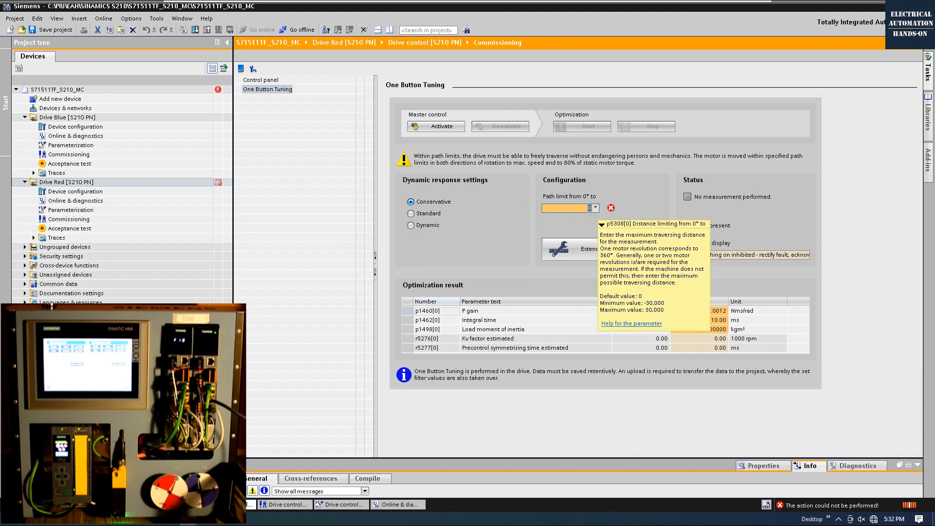
{"action": "type", "text": "1080"}
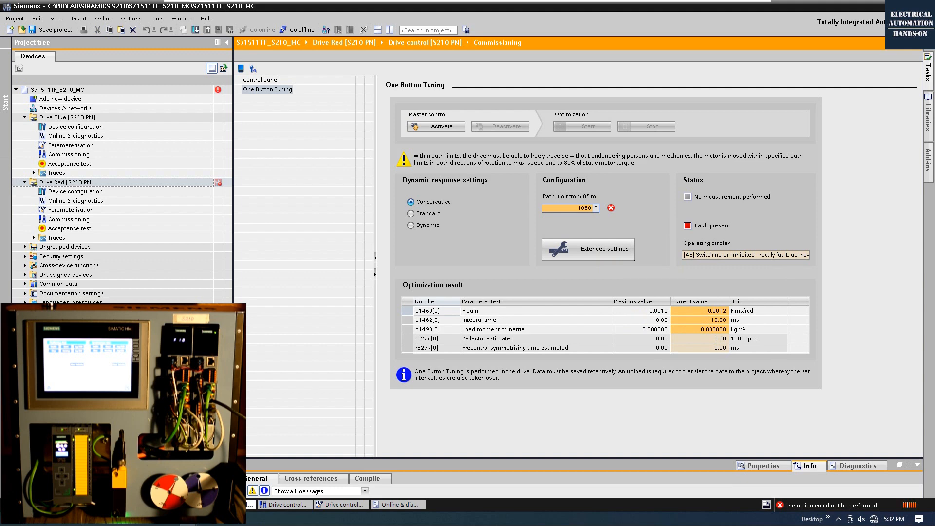
Step: Attempt to take master control of Drive Red and acknowledge the resulting fault error
{"action": "left_click", "coordinate": [436, 126]}
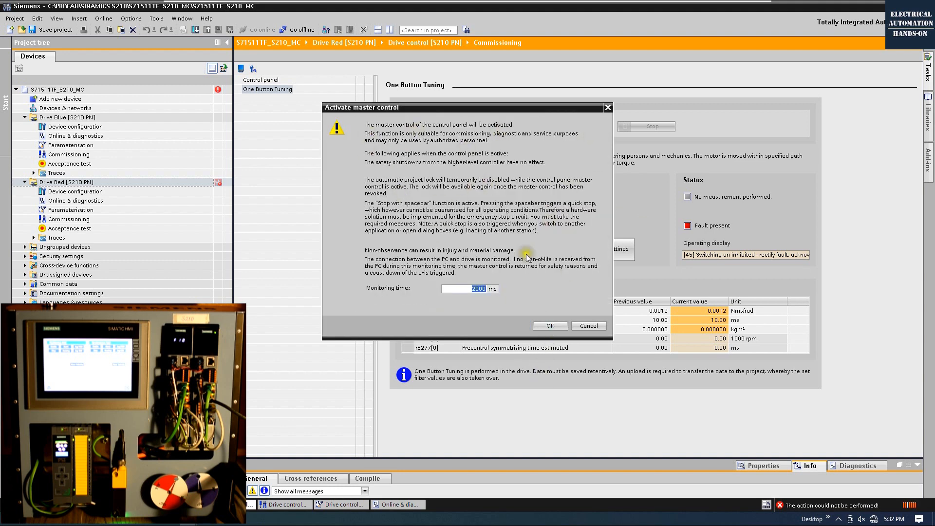
{"action": "left_click", "coordinate": [564, 327]}
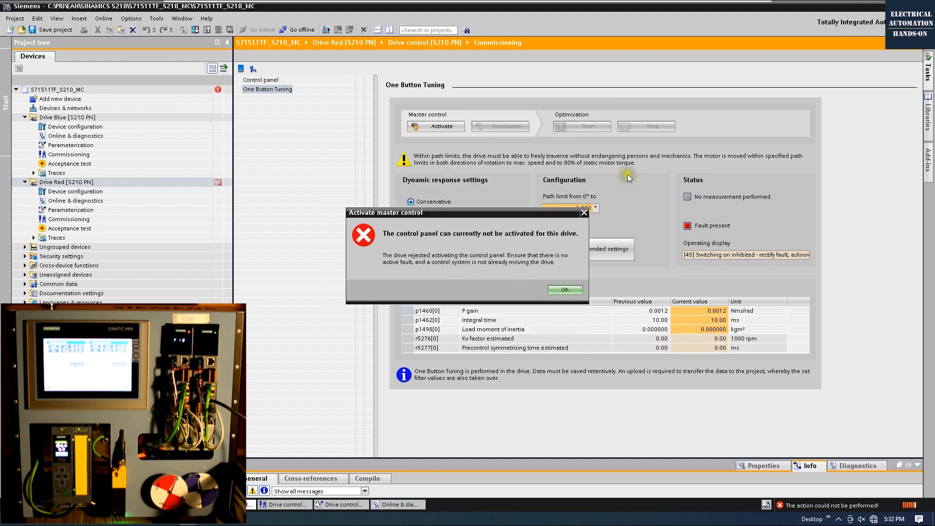
{"action": "left_click", "coordinate": [564, 290]}
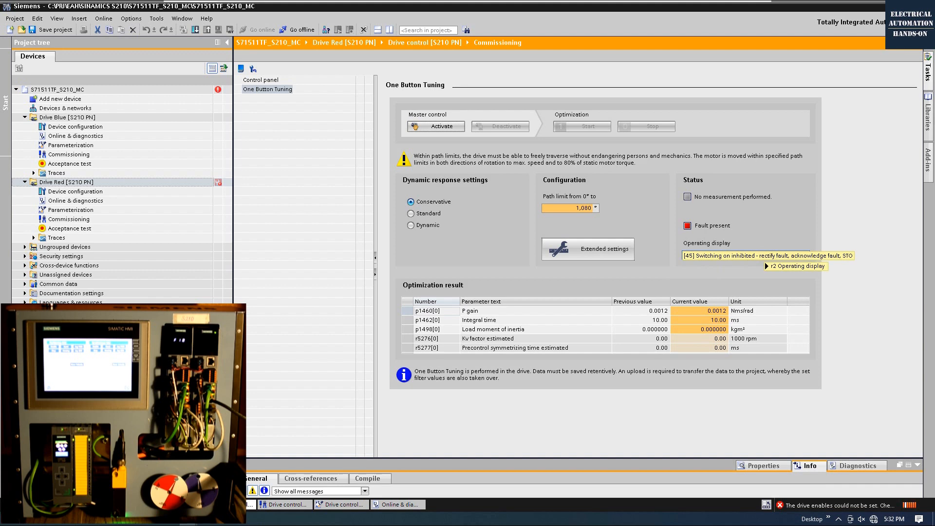
{"action": "left_click", "coordinate": [78, 201]}
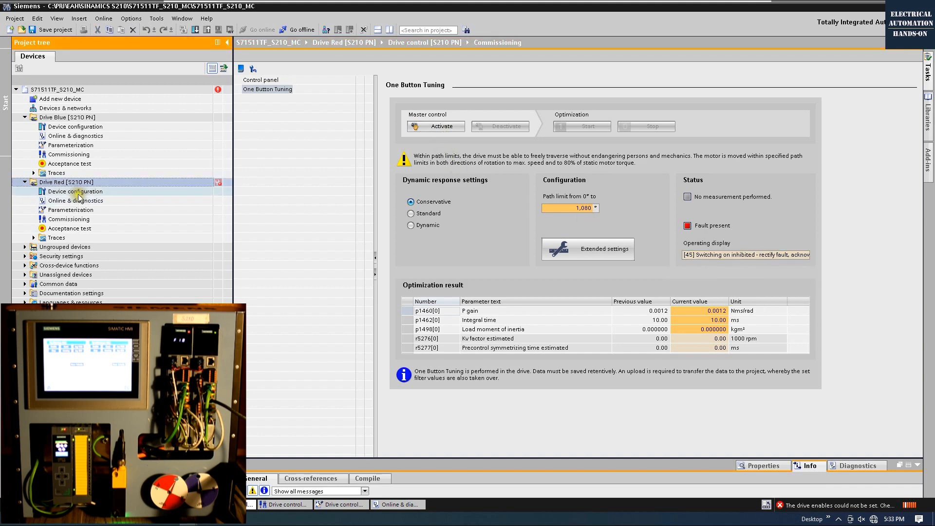
Step: Acknowledge Drive Red's active fault 7097 under Online & diagnostics, then close that view
{"action": "double_click", "coordinate": [77, 201]}
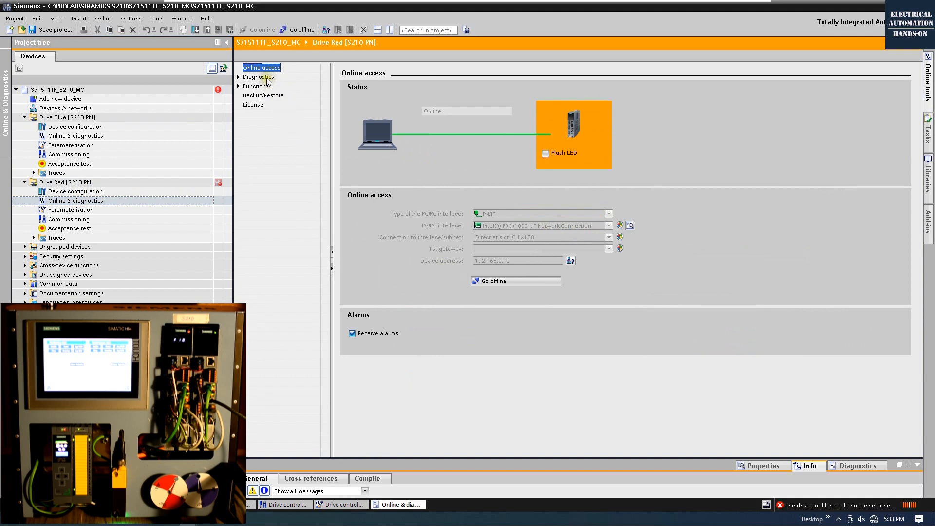
{"action": "left_click", "coordinate": [266, 78]}
{"action": "left_click", "coordinate": [262, 86]}
{"action": "left_click", "coordinate": [239, 86]}
{"action": "left_click", "coordinate": [238, 78]}
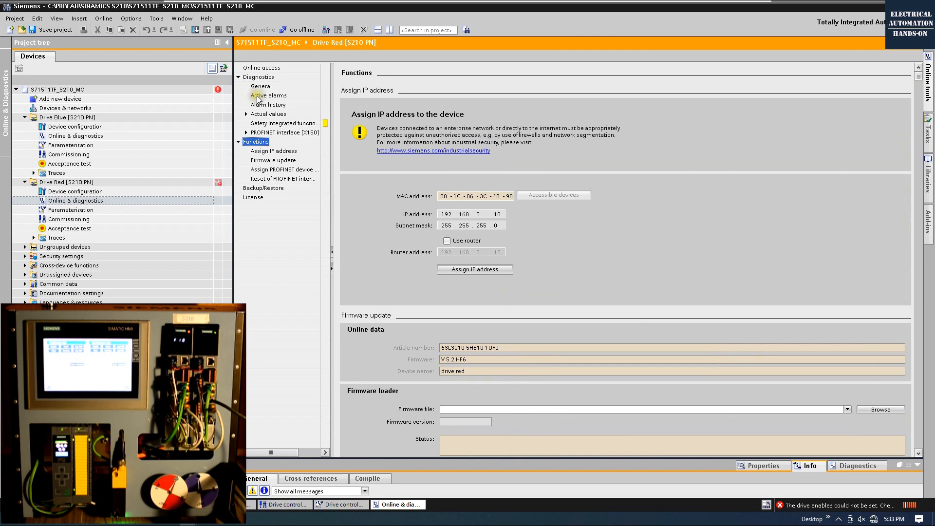
{"action": "left_click", "coordinate": [258, 97]}
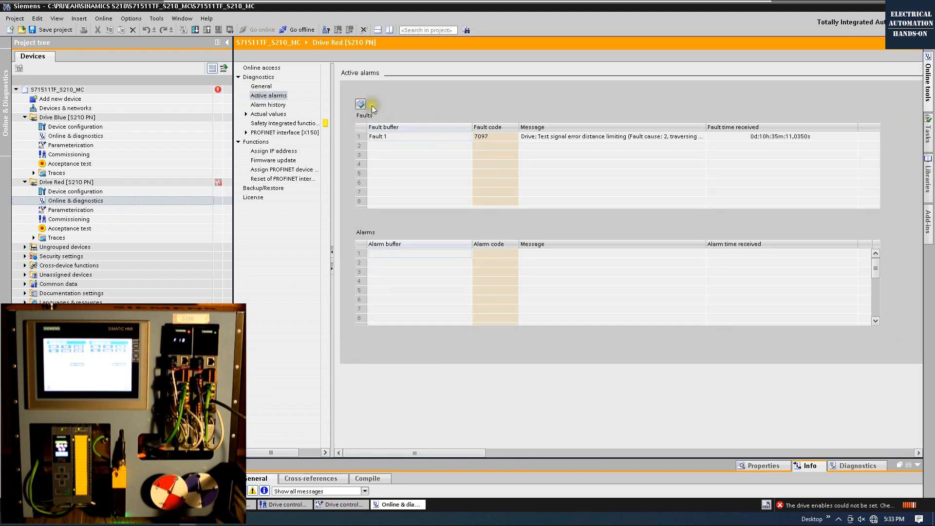
{"action": "left_click", "coordinate": [362, 105]}
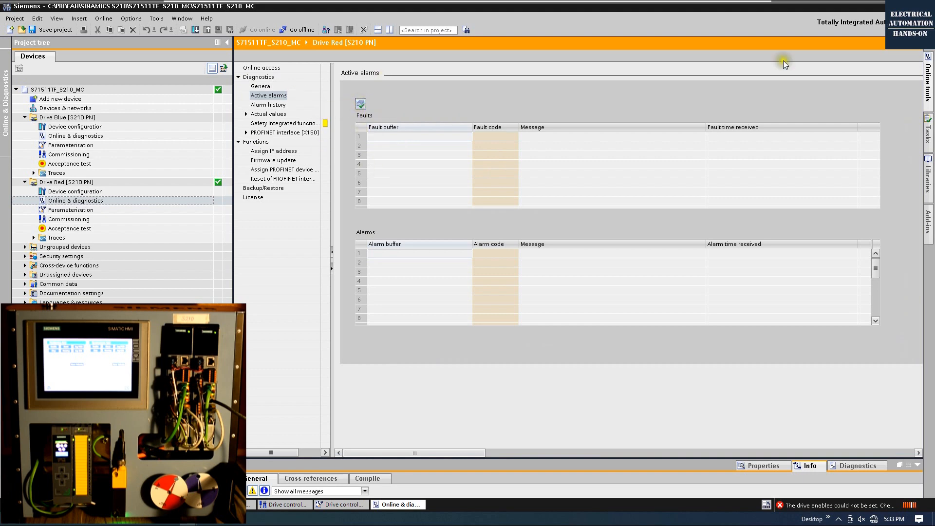
{"action": "left_click", "coordinate": [916, 43]}
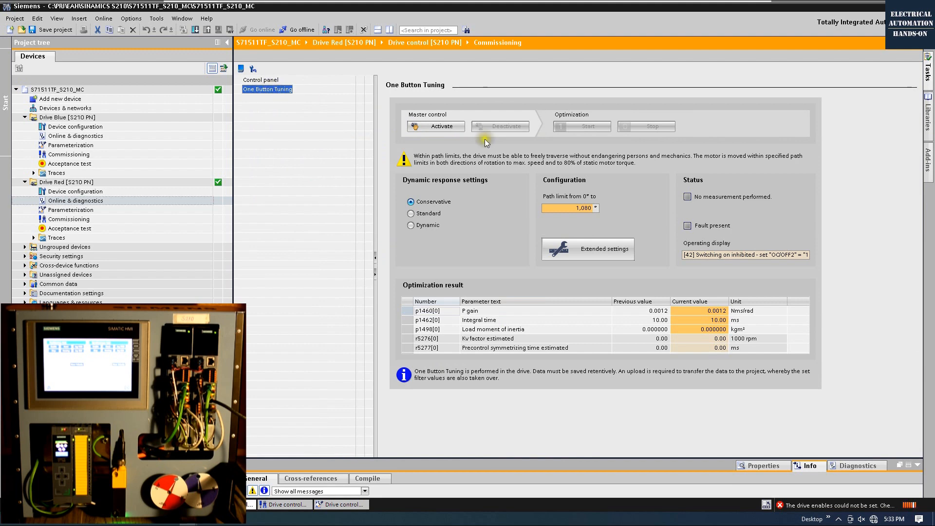
Step: Take master control and run One Button Tuning on Drive Red, reaching P gain 0.0247, integral time 4.00 ms
{"action": "left_click", "coordinate": [440, 127]}
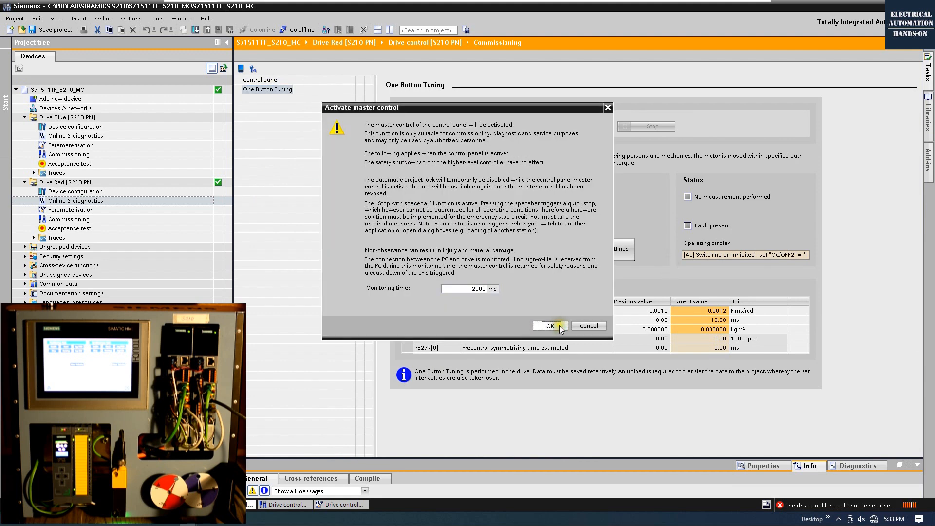
{"action": "left_click", "coordinate": [553, 325]}
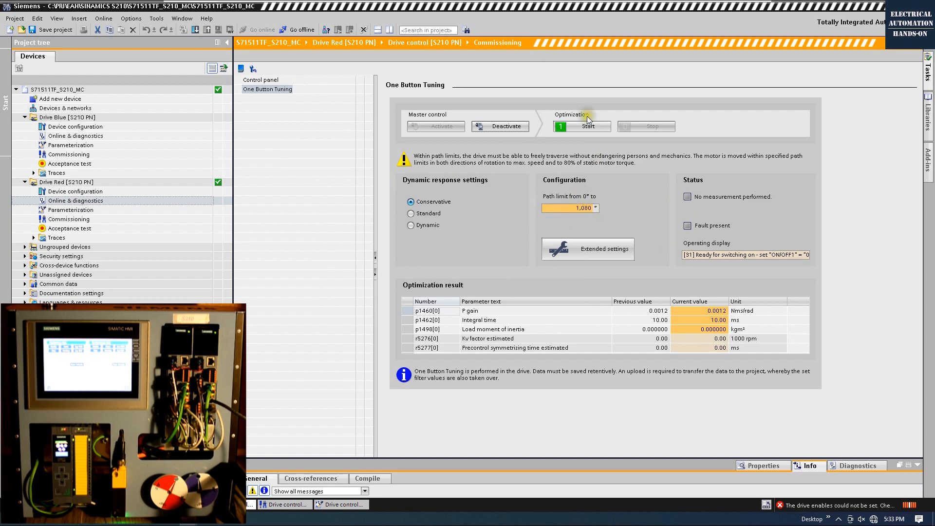
{"action": "left_click", "coordinate": [579, 127]}
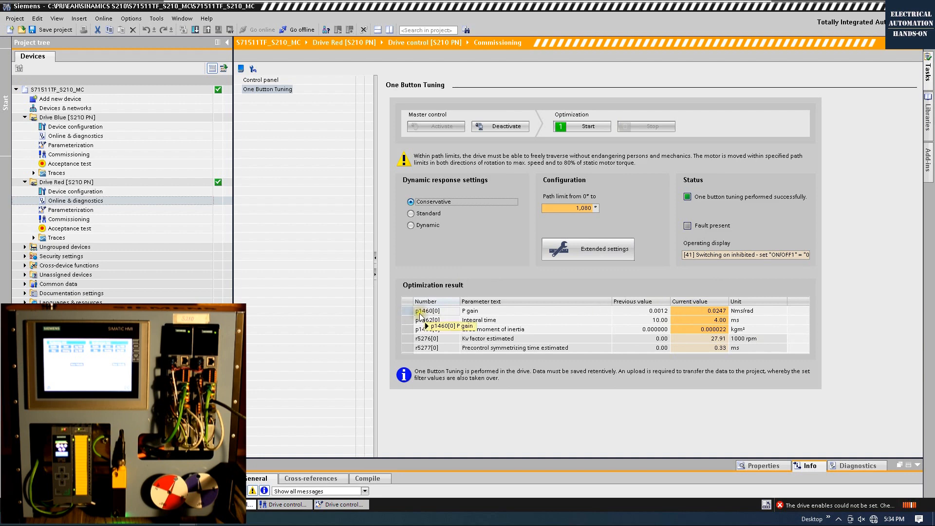
{"action": "mouse_move", "coordinate": [426, 315]}
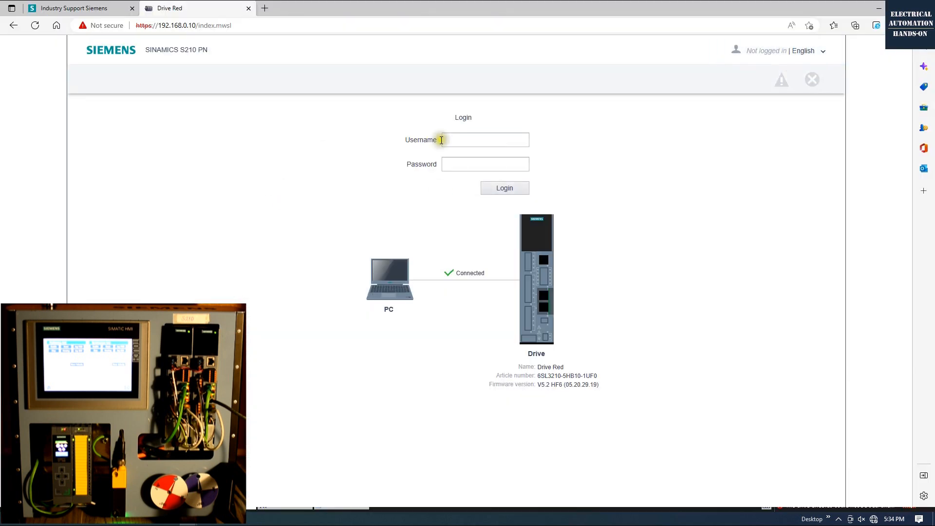
Step: Log in to Drive Red's S210 web server and verify speed controller P gain p1460 reads 0.0247
{"action": "left_click_drag", "start_coordinate": [146, 49], "coordinate": [179, 50]}
{"action": "key", "text": "ctrl+c"}
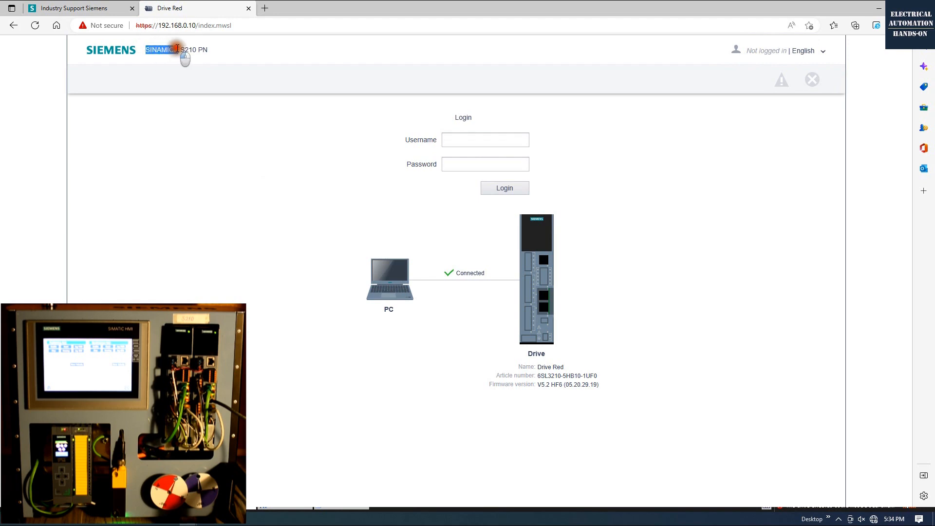
{"action": "left_click", "coordinate": [467, 140]}
{"action": "key", "text": "ctrl+v"}
{"action": "left_click", "coordinate": [504, 188]}
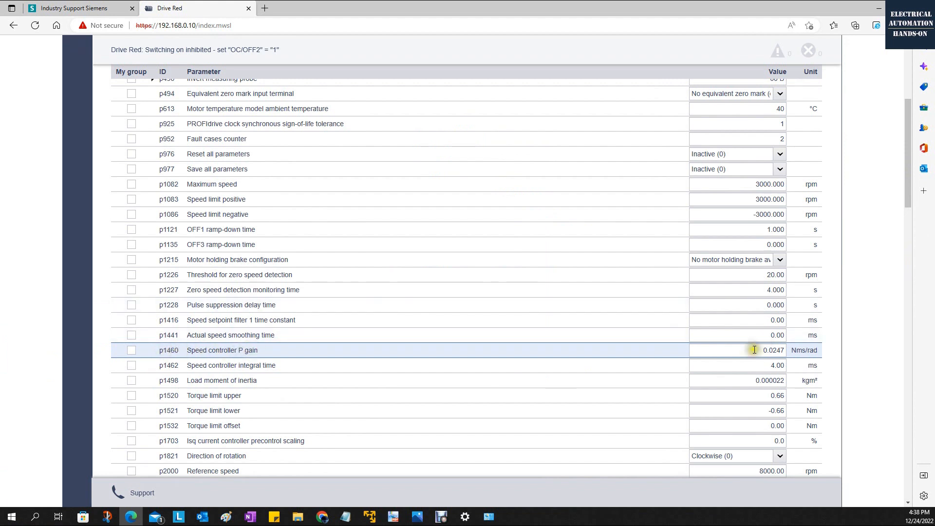
{"action": "double_click", "coordinate": [771, 350]}
{"action": "left_click", "coordinate": [863, 318]}
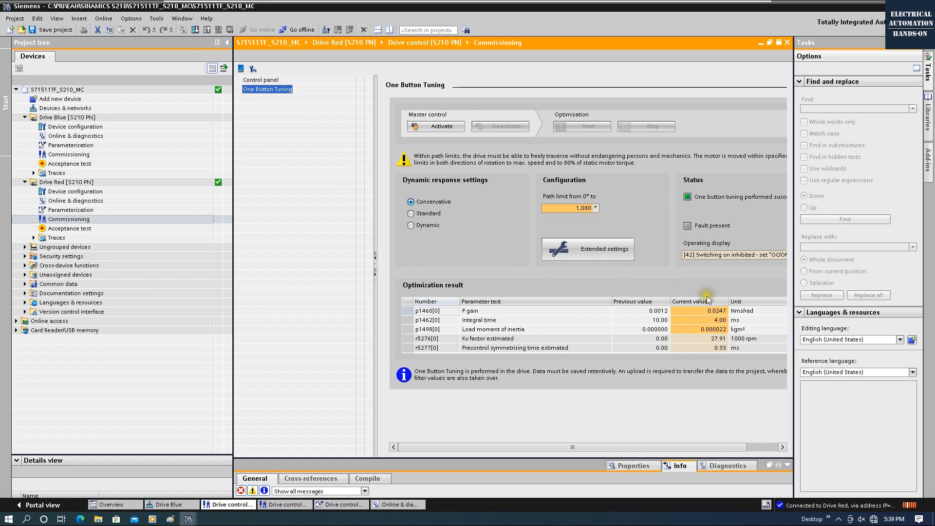
Step: Save Drive Red's tuned parameters retentively, then take Drive Red offline
{"action": "mouse_move", "coordinate": [688, 316]}
{"action": "left_click", "coordinate": [241, 68]}
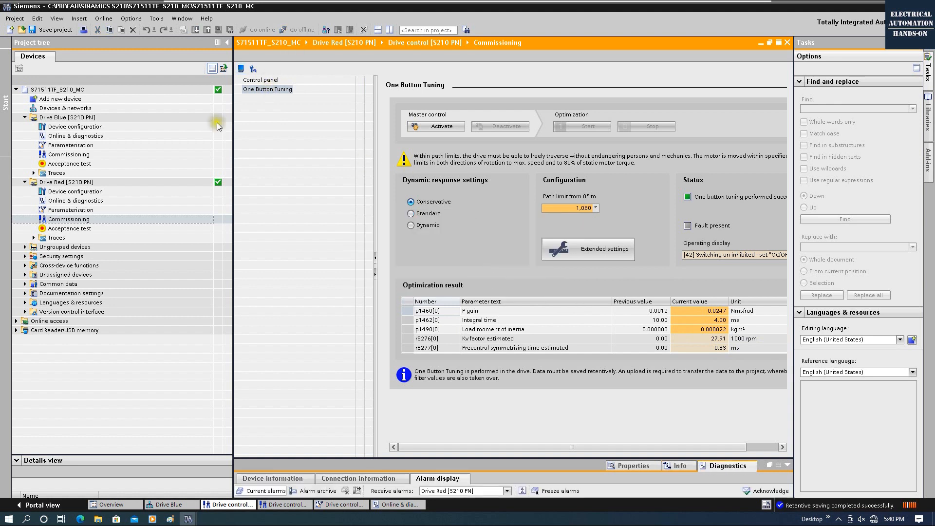
{"action": "left_click", "coordinate": [66, 181]}
{"action": "left_click", "coordinate": [288, 32]}
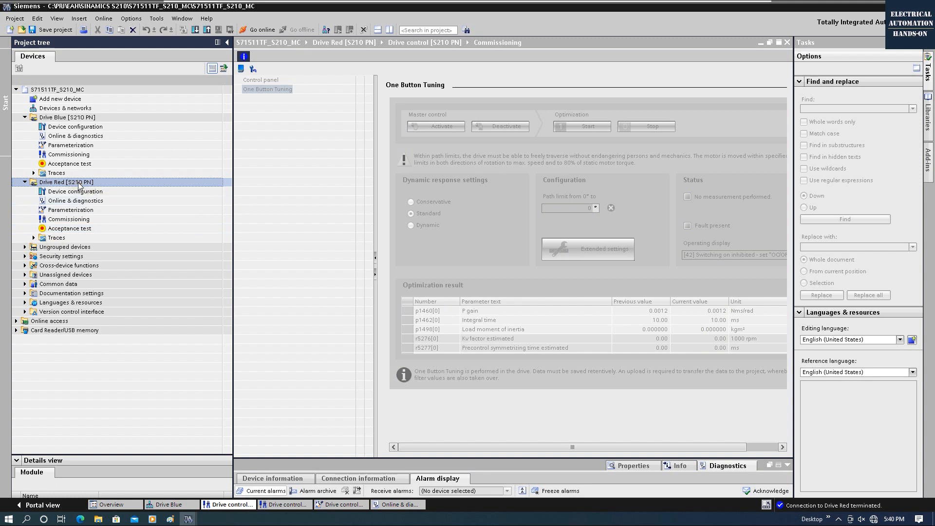
Step: Upload Drive Red's settings from the device (software) into the project
{"action": "right_click", "coordinate": [79, 184]}
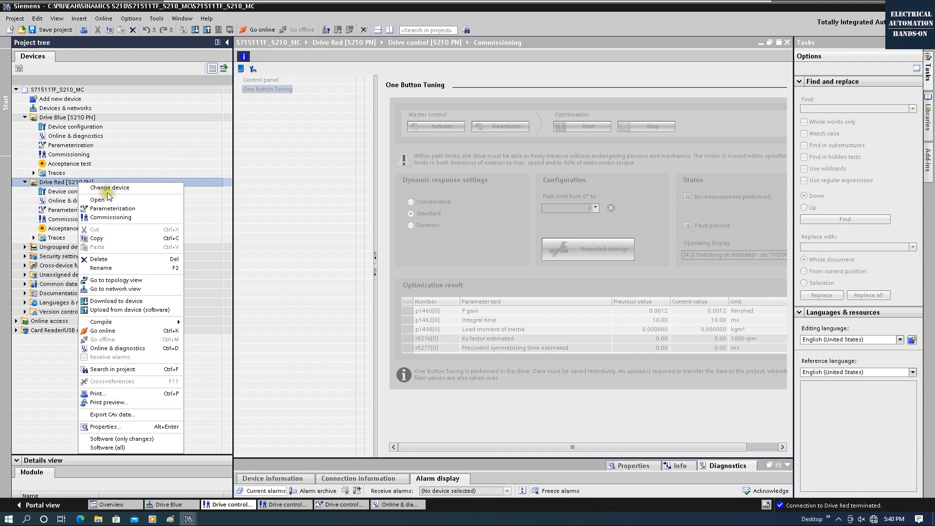
{"action": "left_click", "coordinate": [134, 310]}
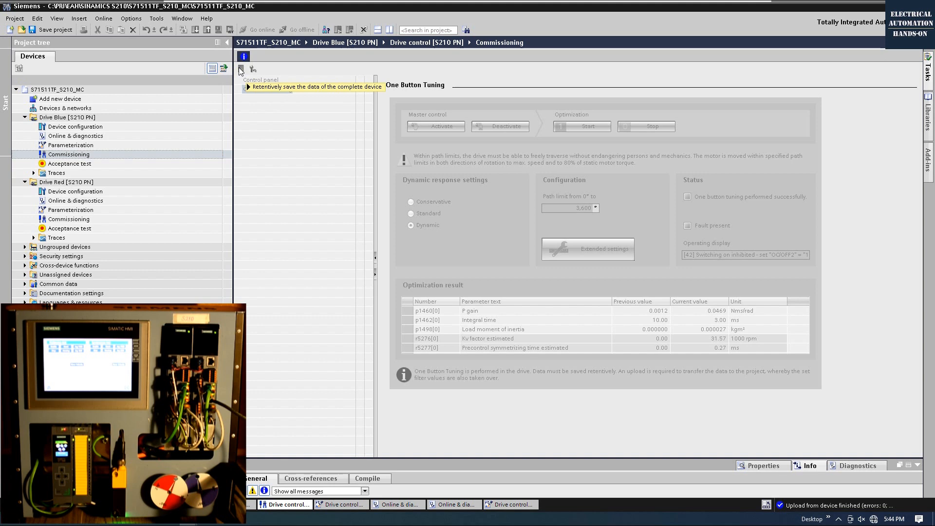
{"action": "left_click", "coordinate": [91, 116]}
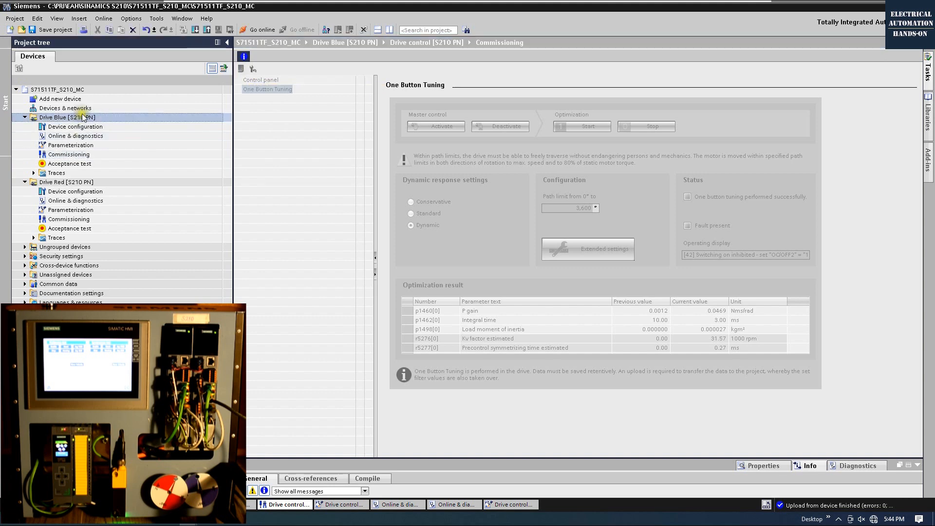
{"action": "right_click", "coordinate": [91, 117]}
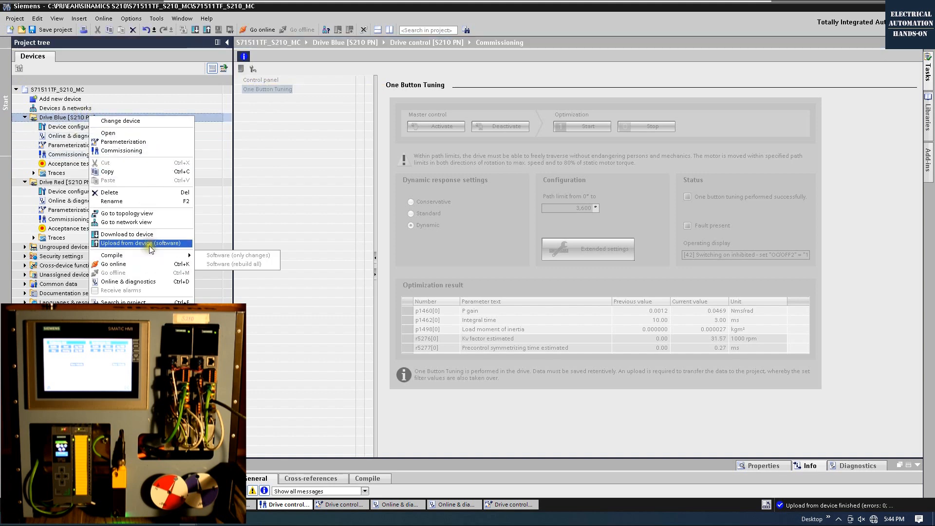
{"action": "left_click", "coordinate": [458, 219]}
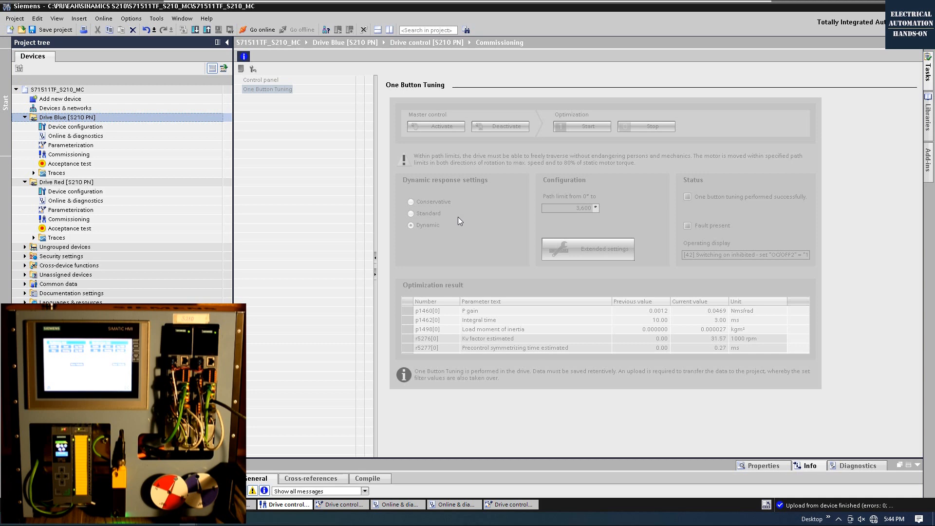
{"action": "left_click", "coordinate": [266, 90]}
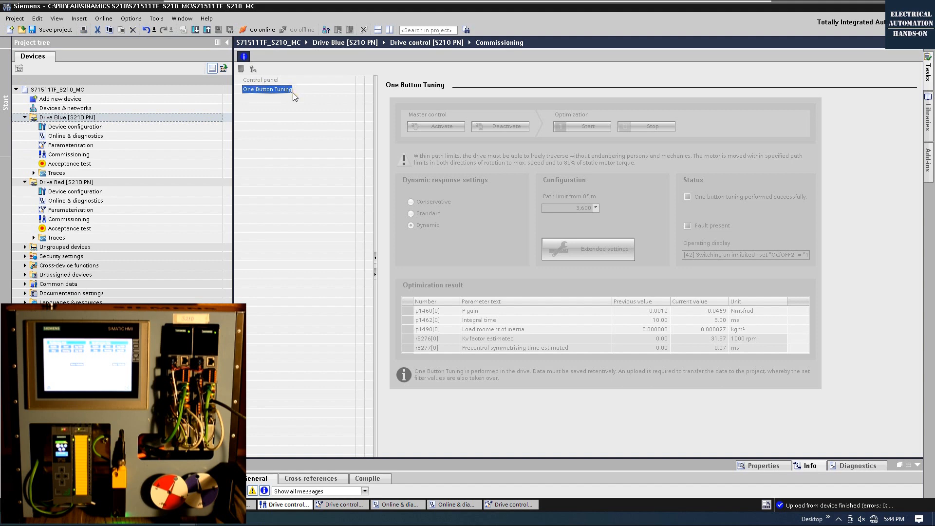